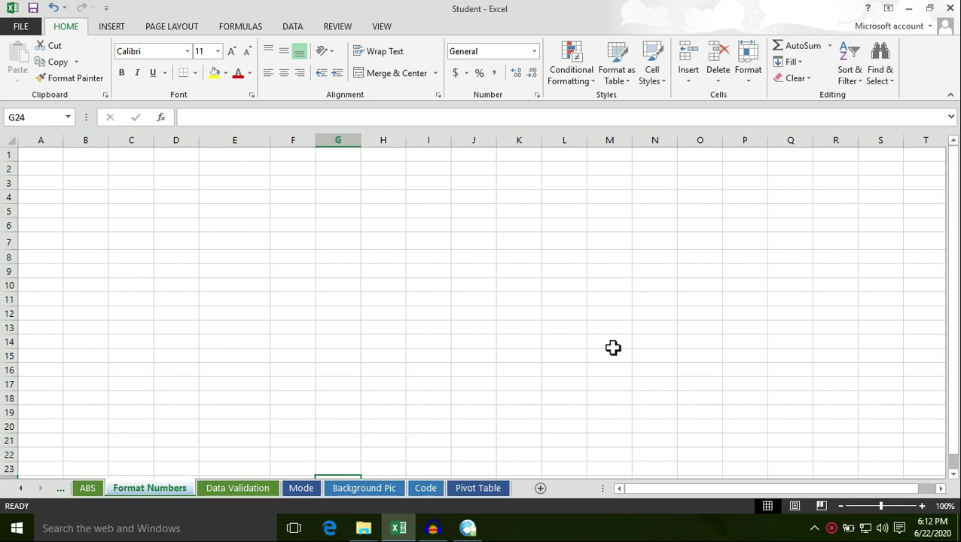
Step: Enter the value 100 in cell E6
{"action": "left_click", "coordinate": [256, 229]}
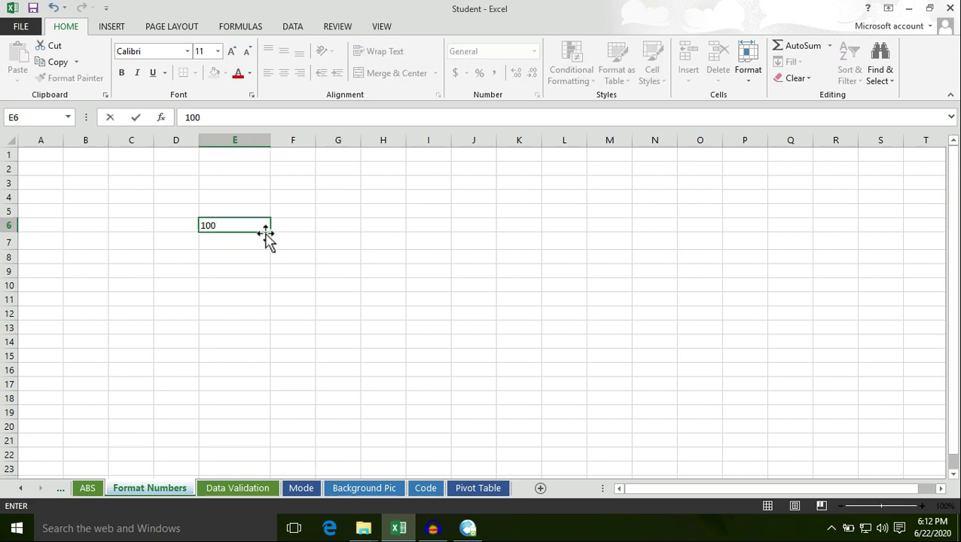
{"action": "left_click", "coordinate": [330, 247]}
{"action": "left_click", "coordinate": [267, 226]}
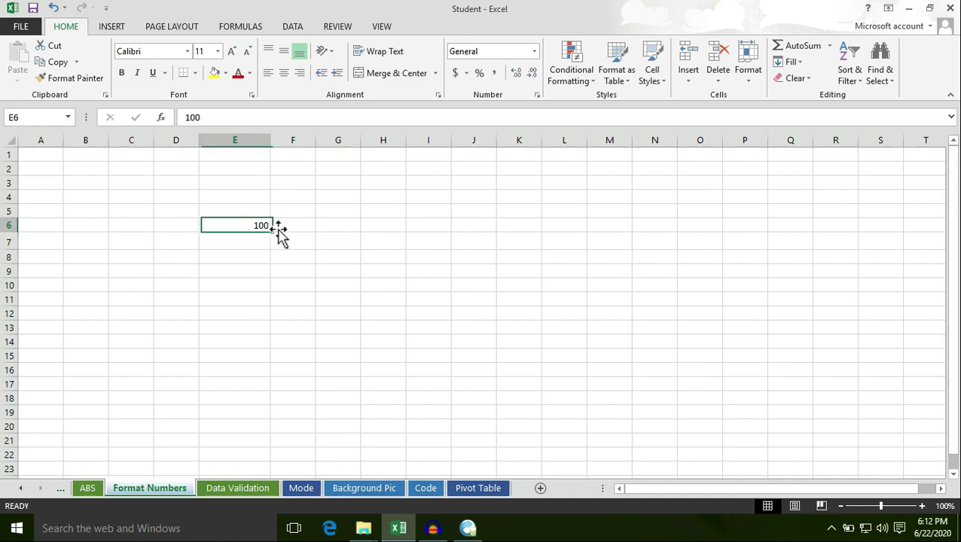
{"action": "left_click", "coordinate": [255, 255]}
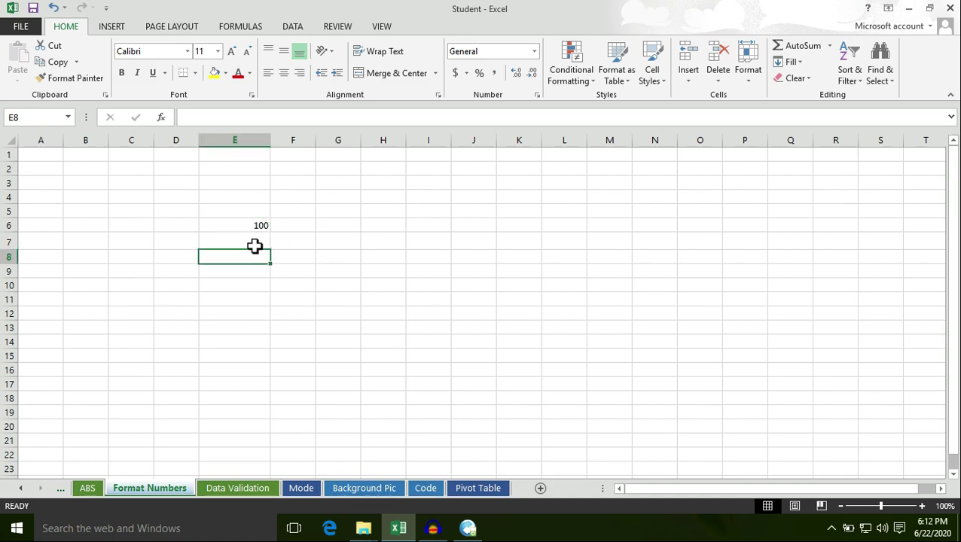
{"action": "left_click", "coordinate": [242, 225]}
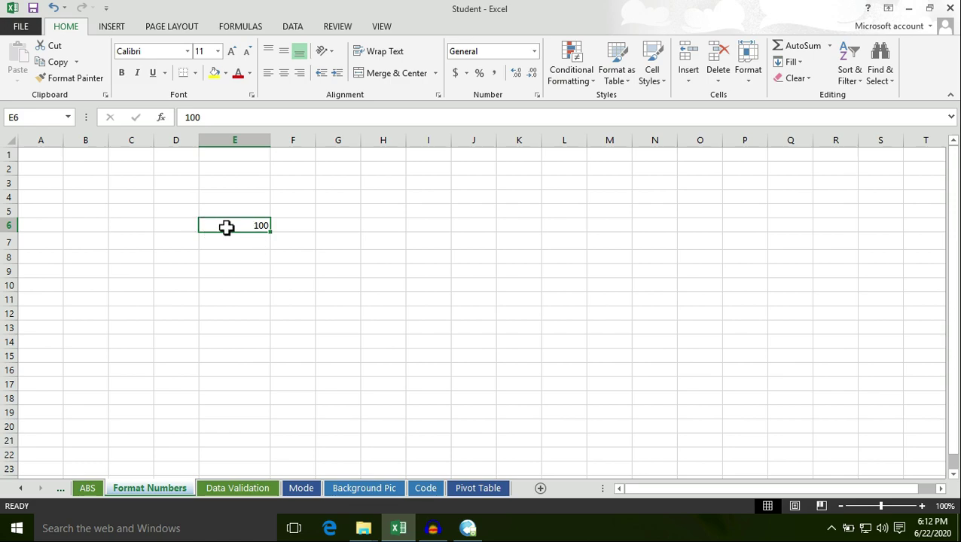
{"action": "left_click", "coordinate": [250, 270]}
{"action": "left_click", "coordinate": [251, 226]}
{"action": "left_click", "coordinate": [251, 260]}
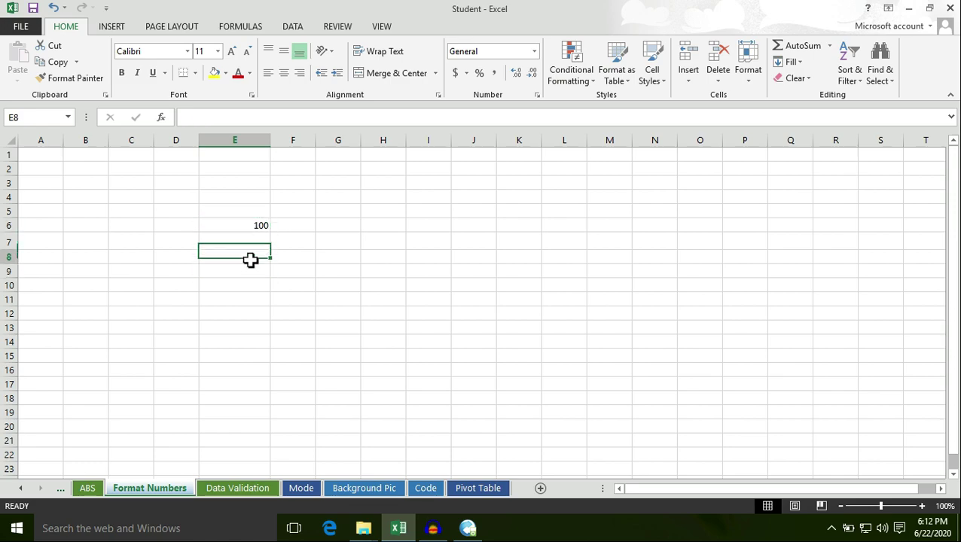
Step: Increase the font size of the number in cell E6 to 26
{"action": "left_click", "coordinate": [244, 228]}
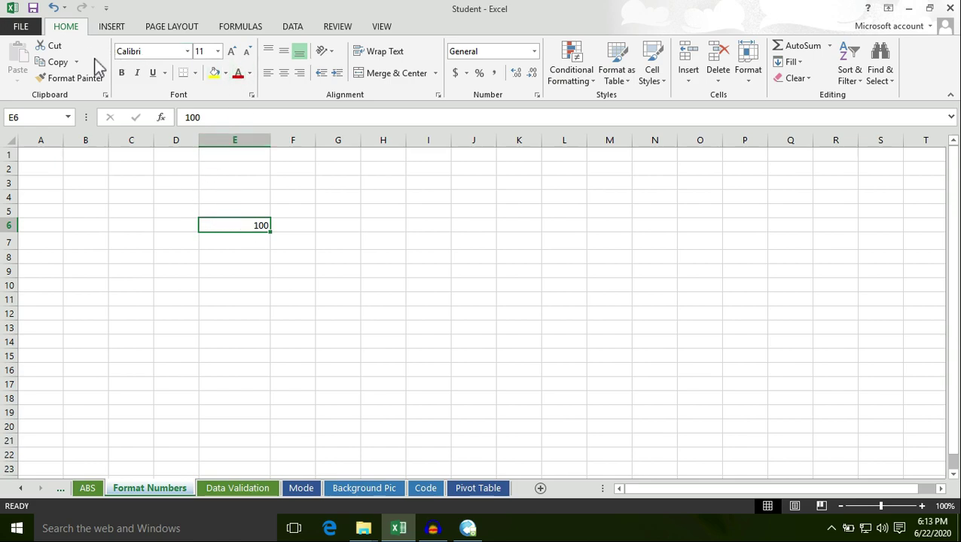
{"action": "left_click", "coordinate": [232, 53]}
{"action": "left_click", "coordinate": [232, 53]}
{"action": "left_click", "coordinate": [232, 52]}
{"action": "left_click", "coordinate": [232, 52]}
{"action": "left_click", "coordinate": [232, 53]}
{"action": "left_click", "coordinate": [232, 53]}
{"action": "left_click", "coordinate": [232, 53]}
{"action": "left_click", "coordinate": [233, 53]}
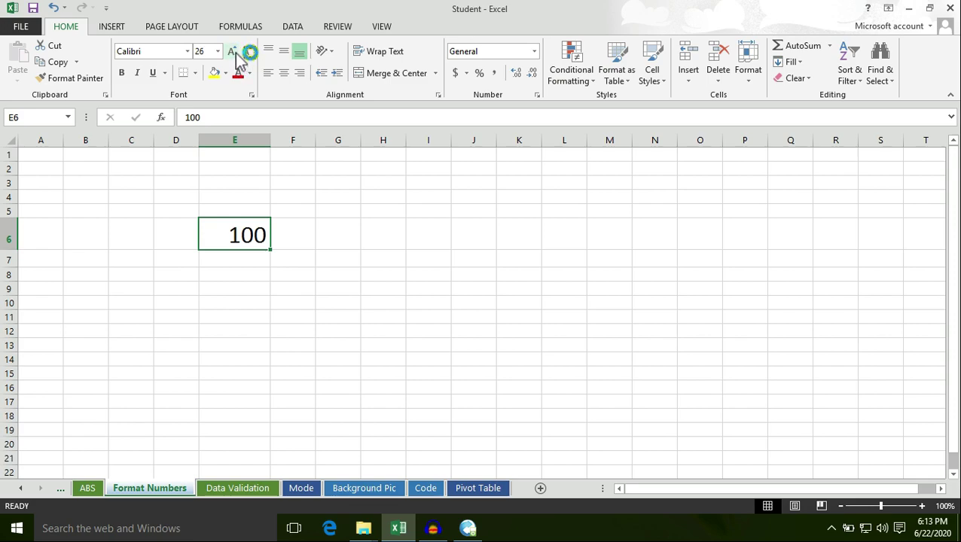
{"action": "mouse_move", "coordinate": [234, 220]}
{"action": "left_mouse_down"}
{"action": "mouse_move", "coordinate": [234, 304]}
{"action": "mouse_move", "coordinate": [241, 235]}
{"action": "left_mouse_up"}
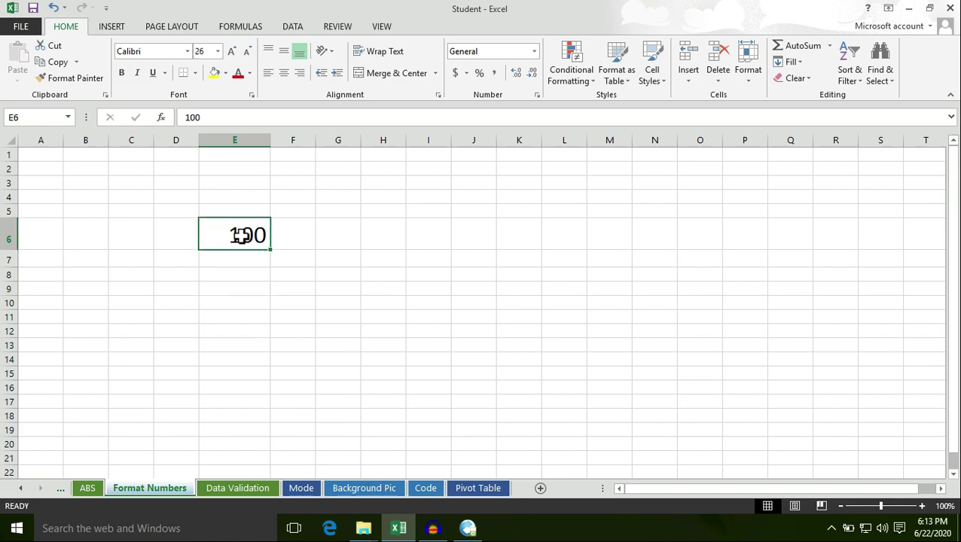
Step: Decrease the font size of the number in cell E6 to 14
{"action": "left_click", "coordinate": [248, 51]}
{"action": "left_click", "coordinate": [248, 51]}
{"action": "left_click", "coordinate": [247, 52]}
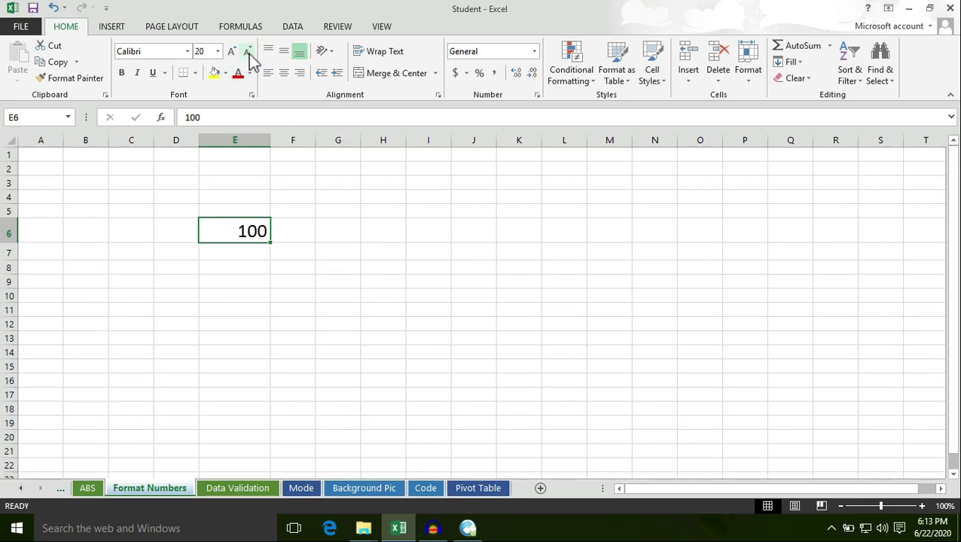
{"action": "left_click", "coordinate": [248, 51]}
{"action": "left_click", "coordinate": [248, 51]}
{"action": "left_click", "coordinate": [248, 52]}
{"action": "left_click", "coordinate": [247, 51]}
{"action": "left_click", "coordinate": [247, 51]}
{"action": "left_click", "coordinate": [236, 273]}
{"action": "left_click", "coordinate": [253, 224]}
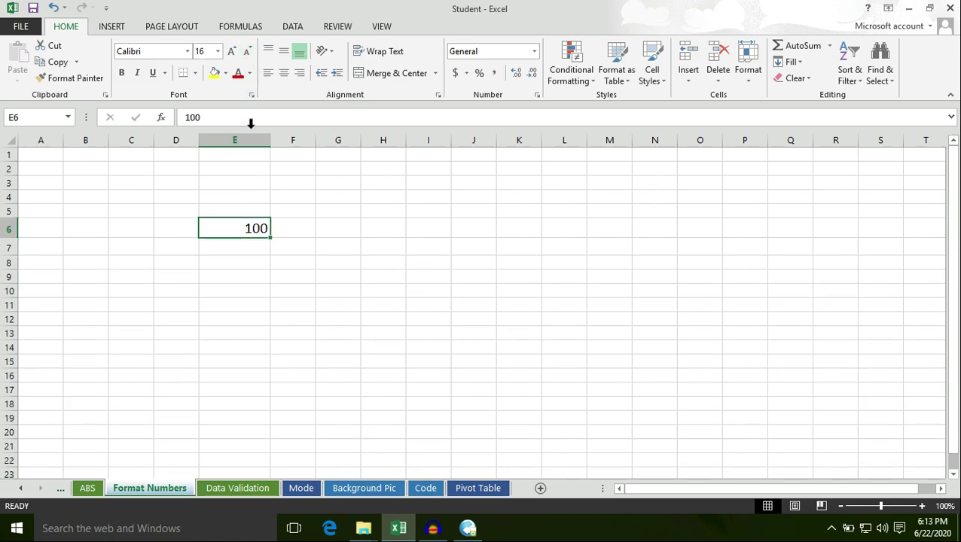
{"action": "left_click", "coordinate": [248, 51]}
{"action": "left_click", "coordinate": [260, 323]}
{"action": "left_click", "coordinate": [253, 230]}
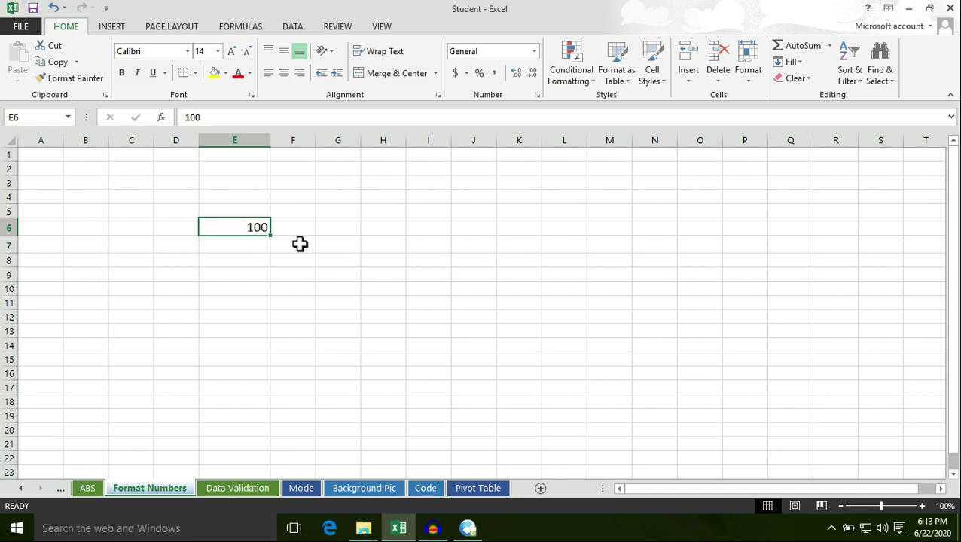
{"action": "left_click", "coordinate": [259, 291]}
{"action": "left_click", "coordinate": [244, 231]}
{"action": "left_click", "coordinate": [253, 271]}
{"action": "left_click", "coordinate": [243, 231]}
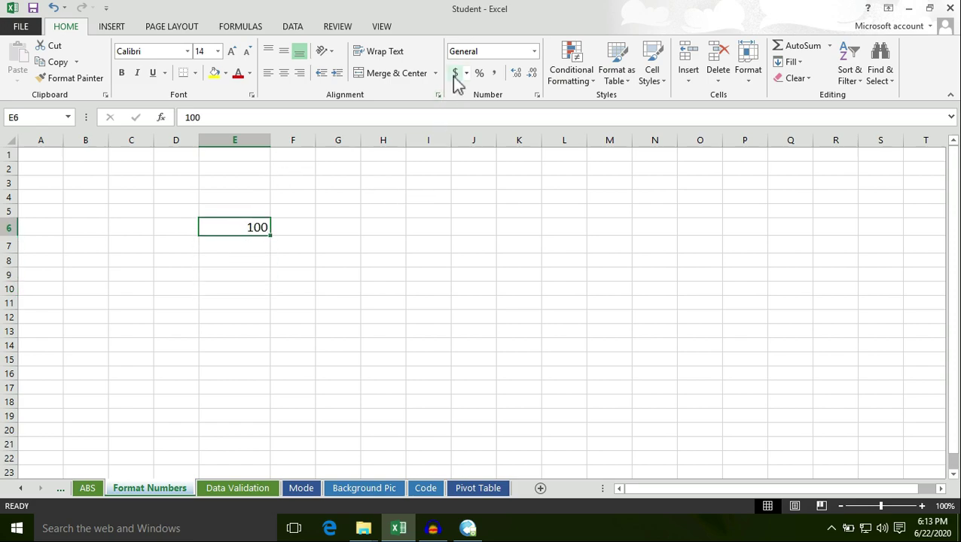
{"action": "left_click", "coordinate": [253, 261]}
Step: Apply the Accounting number format with the dollar symbol to cell E6
{"action": "left_click", "coordinate": [243, 228]}
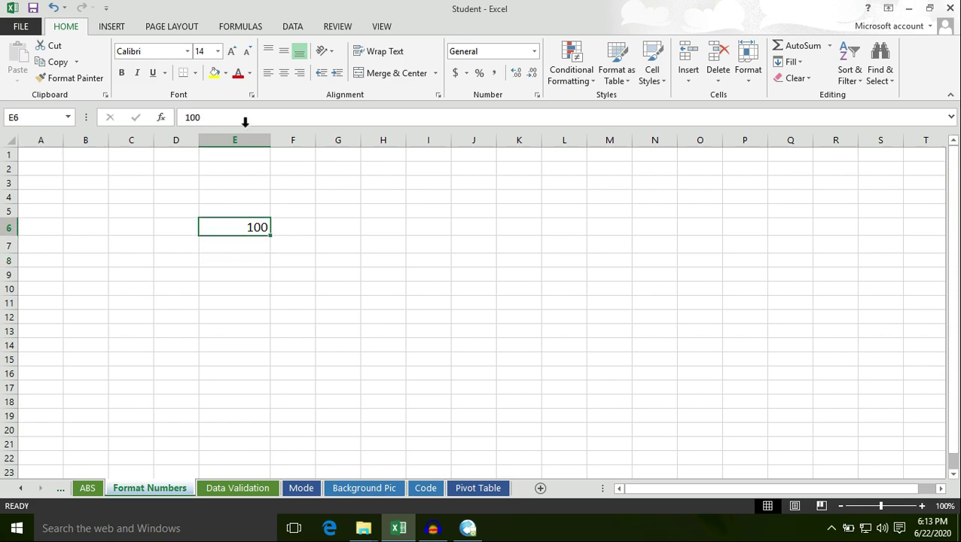
{"action": "left_click", "coordinate": [456, 73]}
{"action": "left_click", "coordinate": [299, 257]}
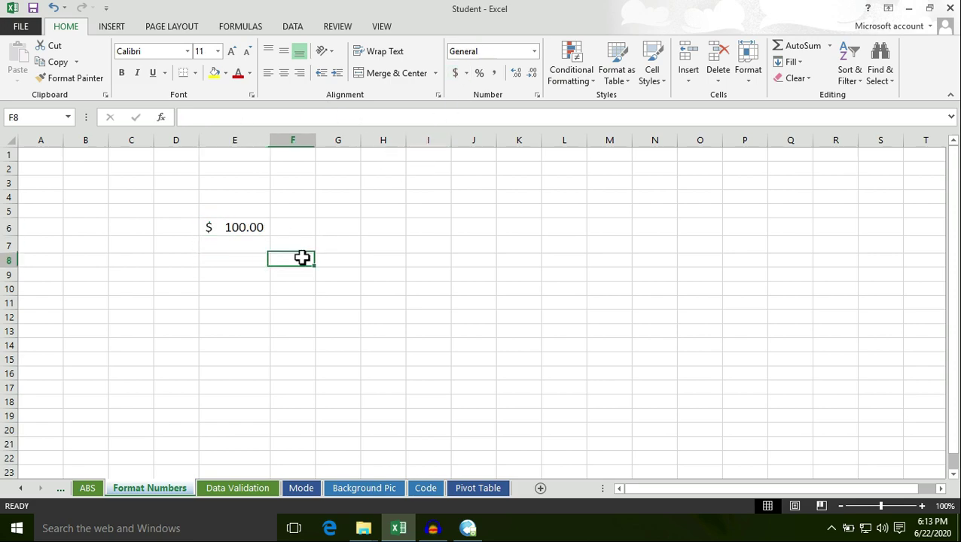
Step: Reset cell E6 to the General number format
{"action": "left_click", "coordinate": [251, 228]}
{"action": "left_click", "coordinate": [534, 52]}
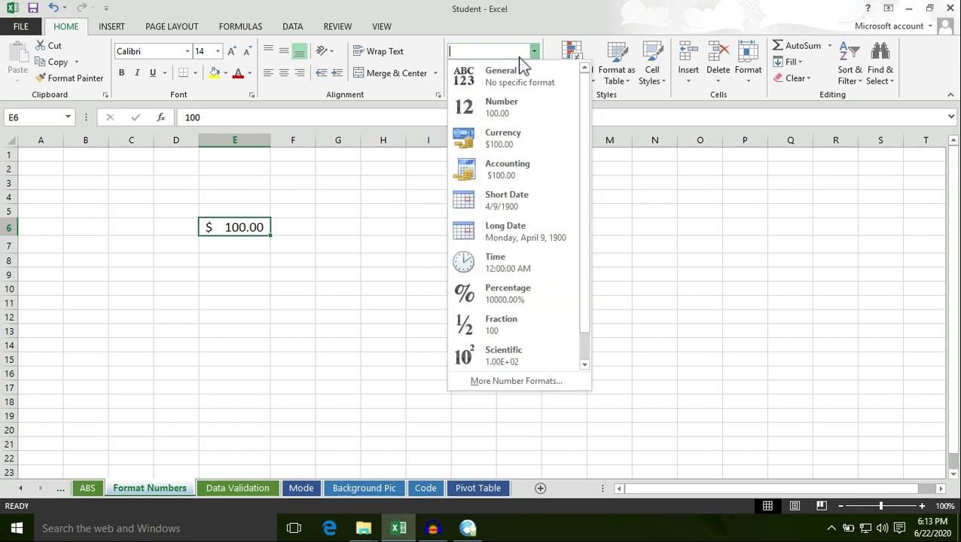
{"action": "left_click", "coordinate": [268, 228]}
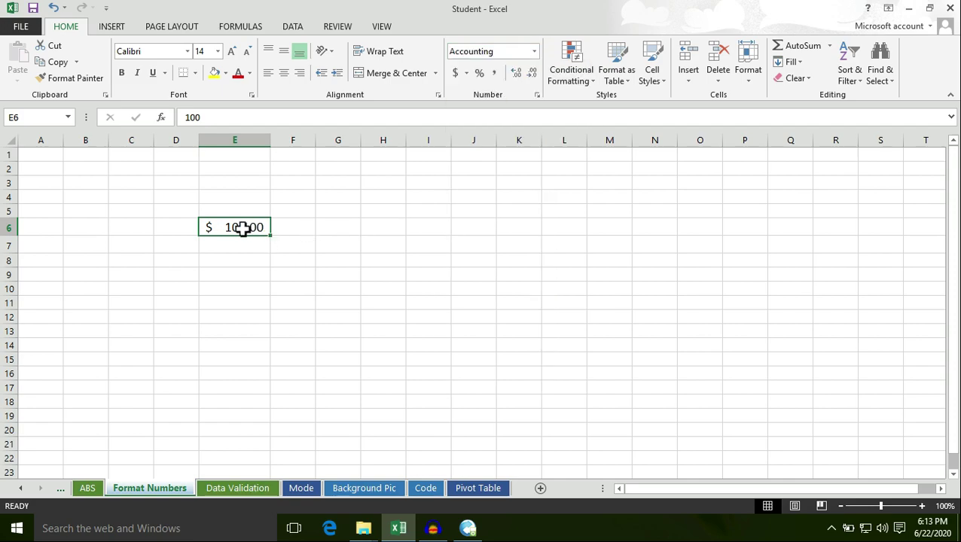
{"action": "left_click", "coordinate": [534, 52]}
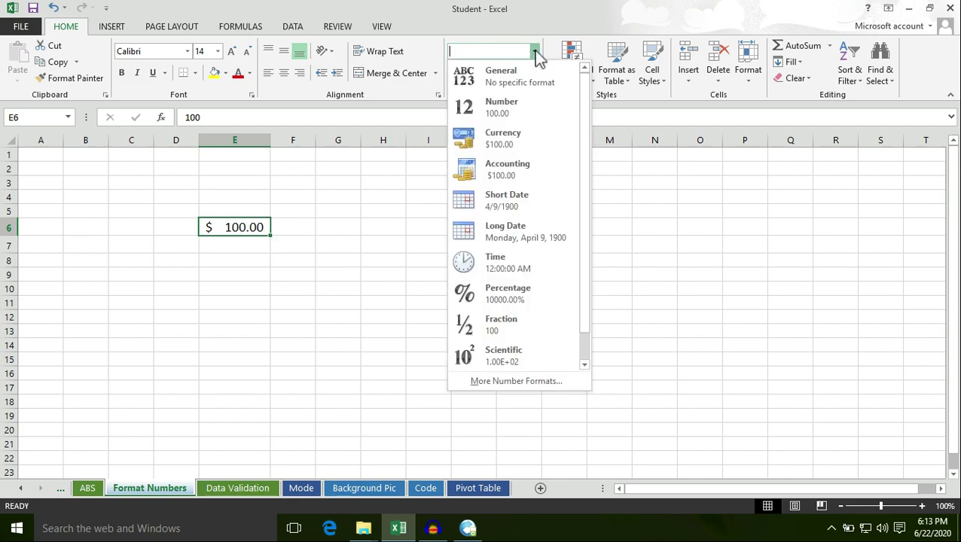
{"action": "left_click", "coordinate": [511, 80]}
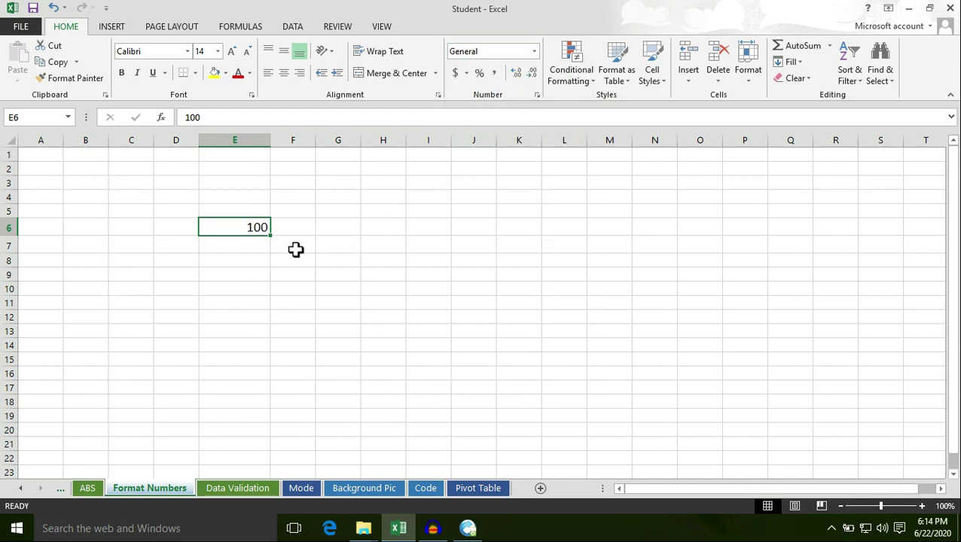
Step: Apply the Currency number format to cell E6
{"action": "left_click", "coordinate": [226, 264]}
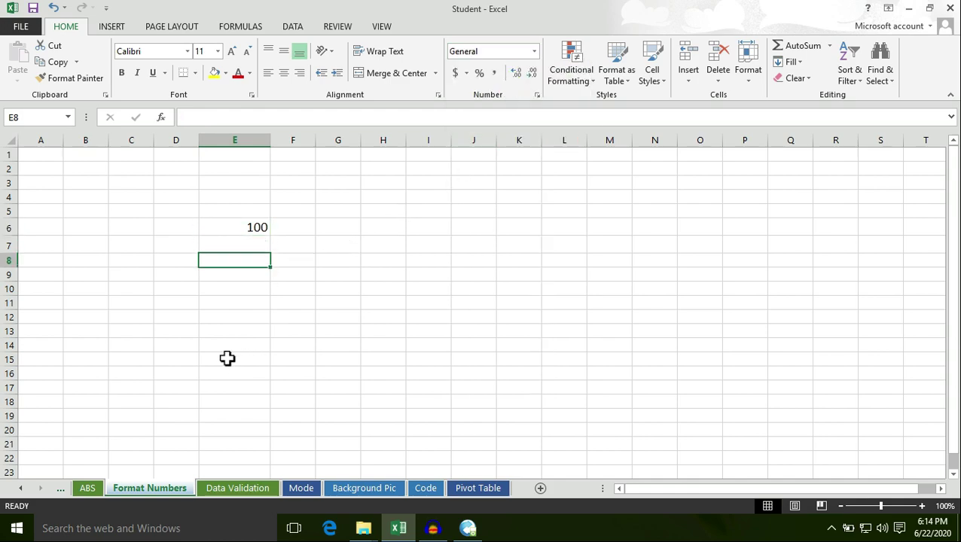
{"action": "left_click", "coordinate": [257, 228]}
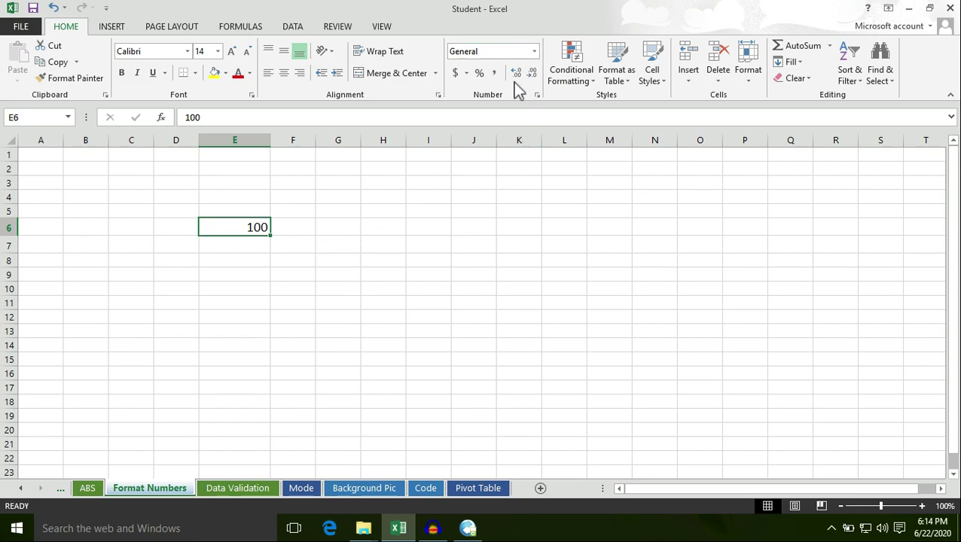
{"action": "left_click", "coordinate": [533, 54]}
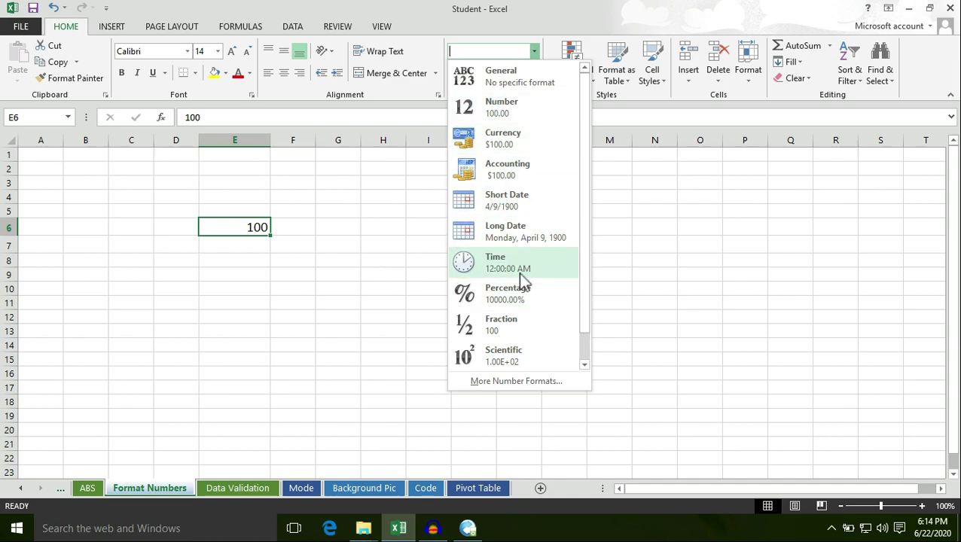
{"action": "left_click", "coordinate": [508, 145]}
{"action": "left_click", "coordinate": [305, 286]}
Step: Change the number format of cell E6 from Currency to Accounting
{"action": "left_click", "coordinate": [260, 227]}
{"action": "left_click", "coordinate": [534, 51]}
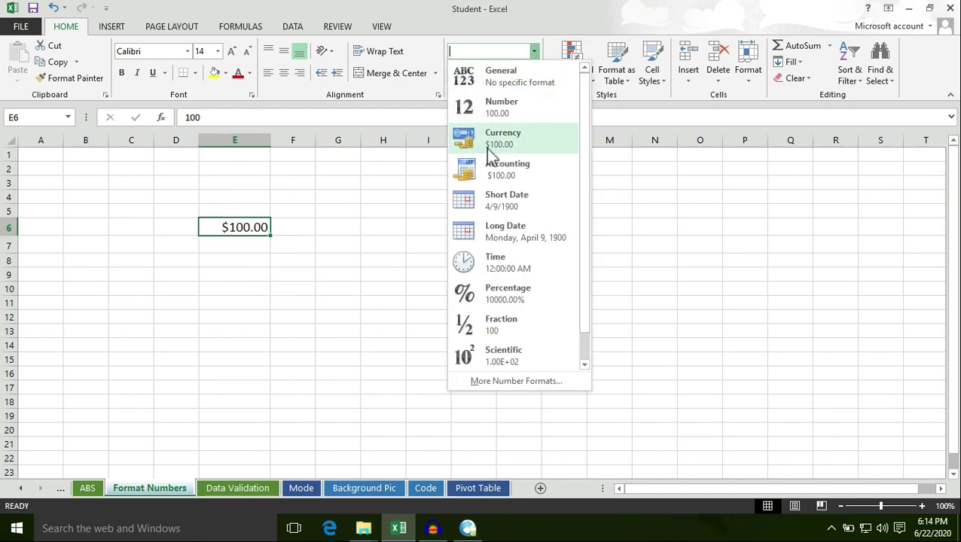
{"action": "left_click", "coordinate": [505, 171]}
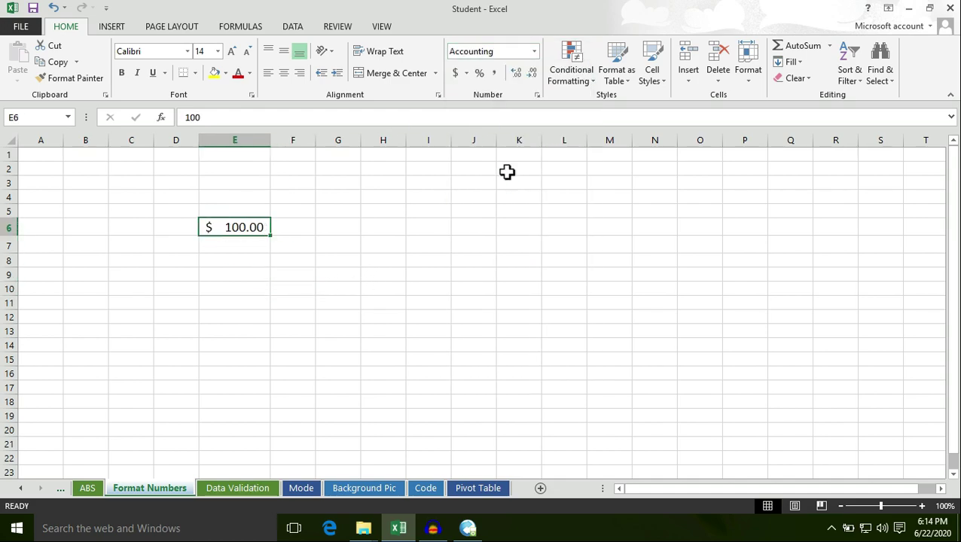
Step: Switch the number format of cell E6 back to Currency
{"action": "left_click", "coordinate": [256, 276]}
{"action": "left_click", "coordinate": [257, 226]}
{"action": "left_click", "coordinate": [267, 272]}
{"action": "left_click", "coordinate": [253, 223]}
{"action": "left_click", "coordinate": [534, 51]}
{"action": "left_click", "coordinate": [501, 138]}
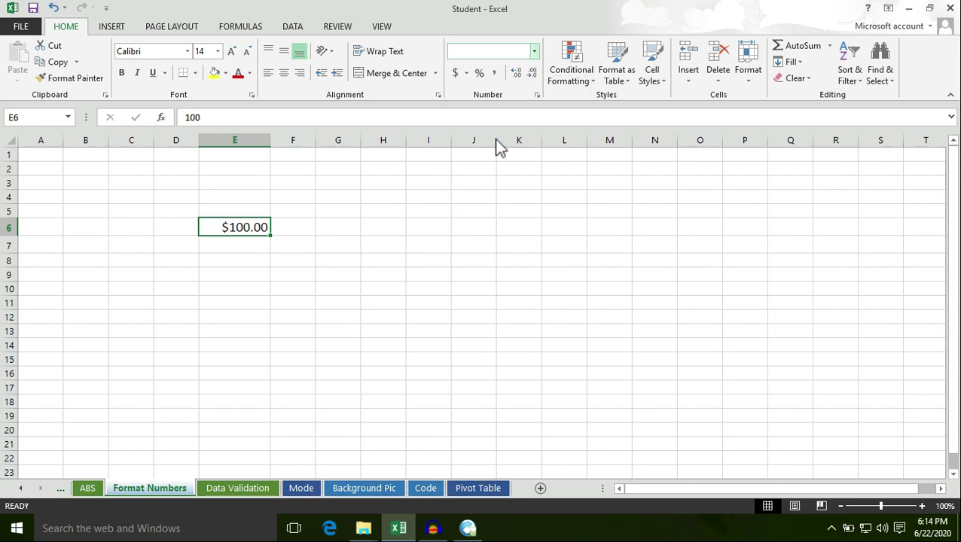
Step: Set the number format of cell E6 to Accounting again
{"action": "left_click", "coordinate": [349, 243]}
{"action": "left_click", "coordinate": [255, 230]}
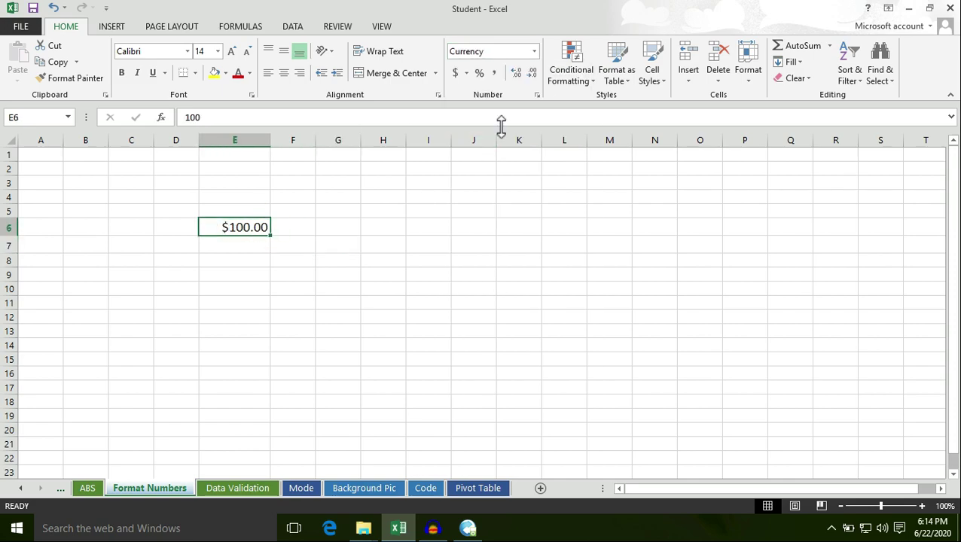
{"action": "left_click", "coordinate": [533, 51]}
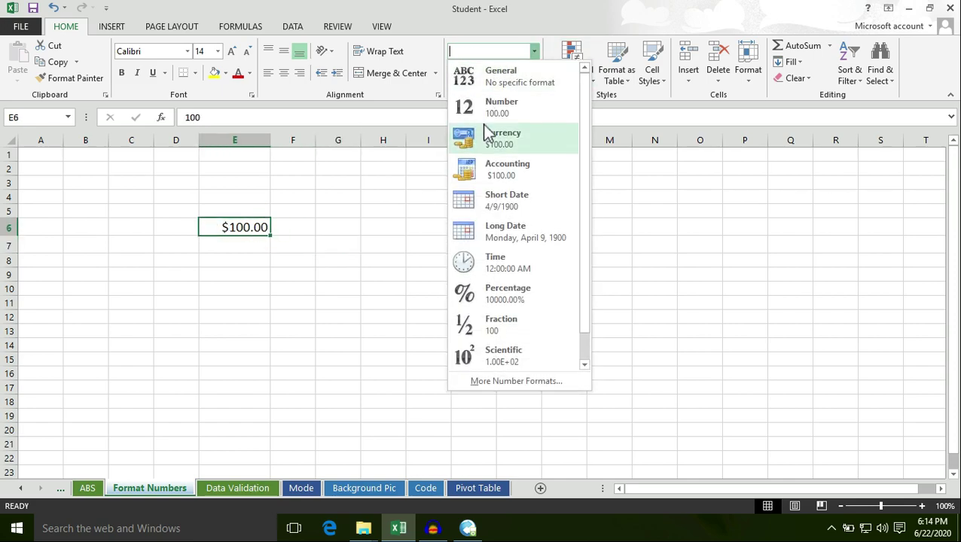
{"action": "left_click", "coordinate": [503, 173]}
{"action": "left_click", "coordinate": [256, 260]}
{"action": "left_click", "coordinate": [256, 228]}
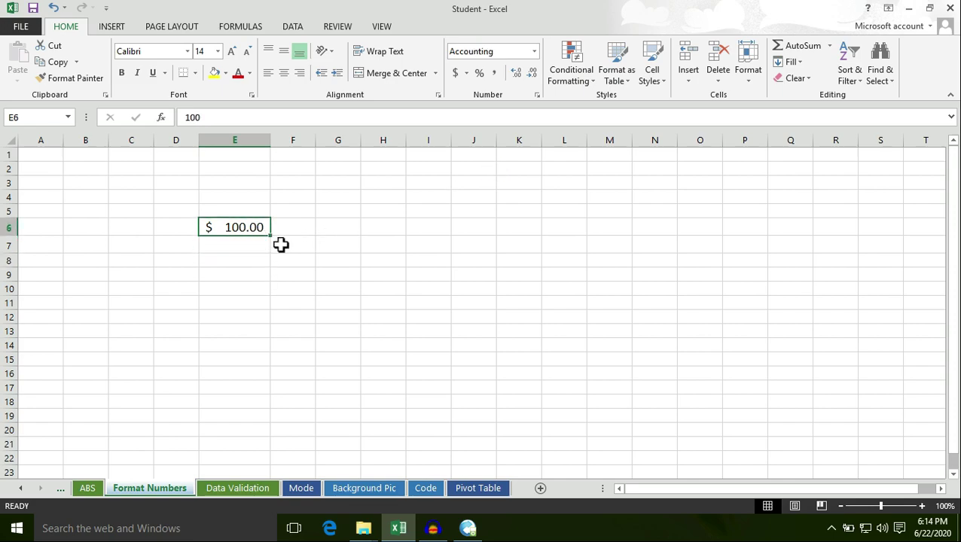
Step: Return cell E6 to the General number format
{"action": "left_click", "coordinate": [255, 259]}
{"action": "left_click", "coordinate": [238, 228]}
{"action": "left_click", "coordinate": [531, 51]}
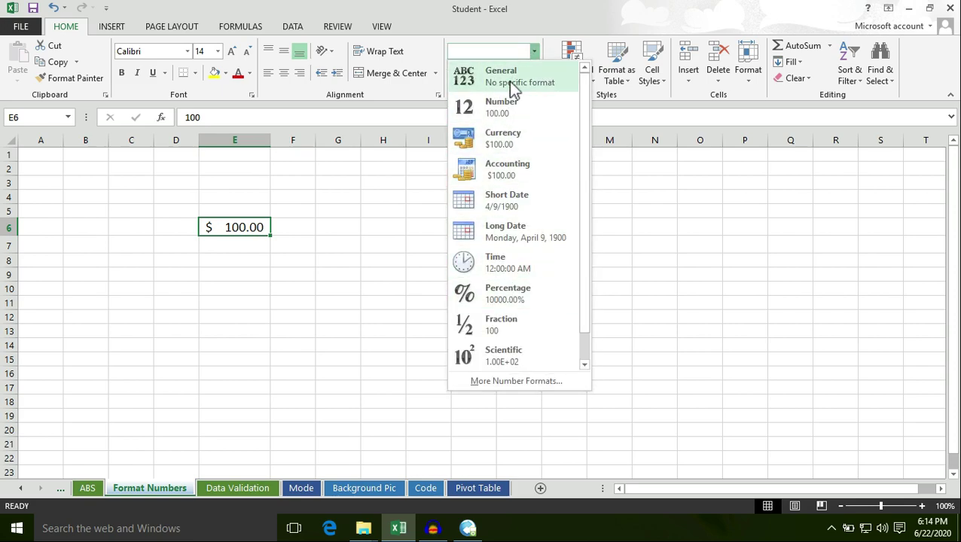
{"action": "left_click", "coordinate": [508, 81]}
{"action": "left_click", "coordinate": [329, 241]}
{"action": "left_click", "coordinate": [263, 227]}
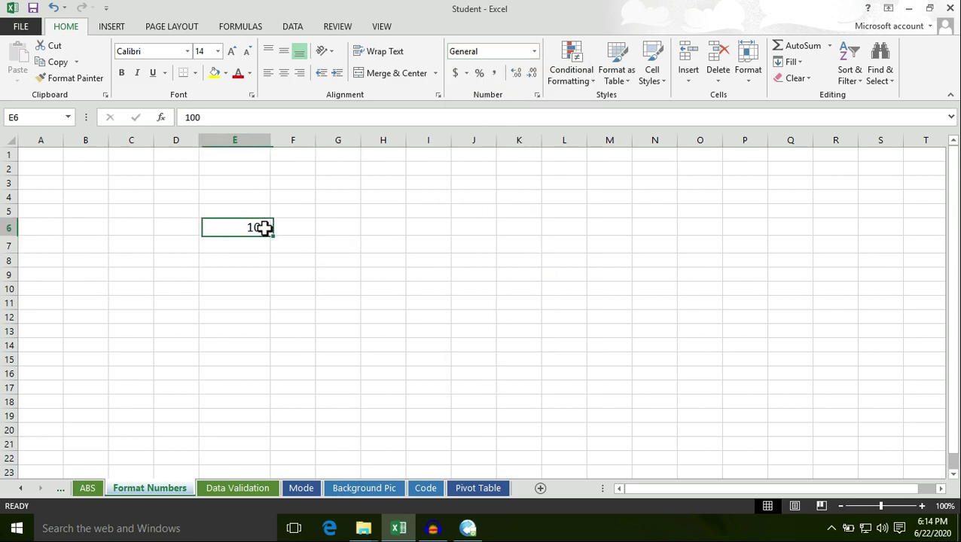
{"action": "left_click", "coordinate": [534, 52]}
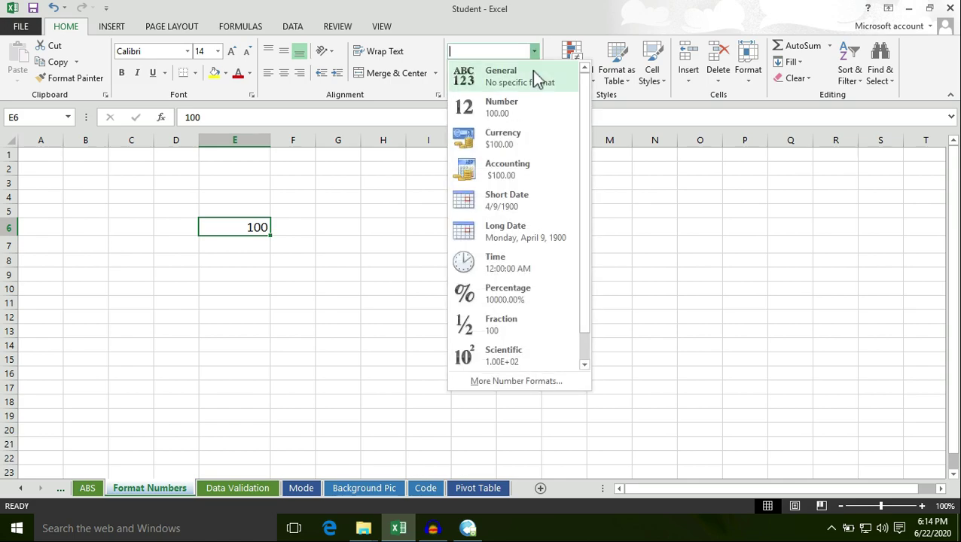
{"action": "left_click", "coordinate": [354, 221]}
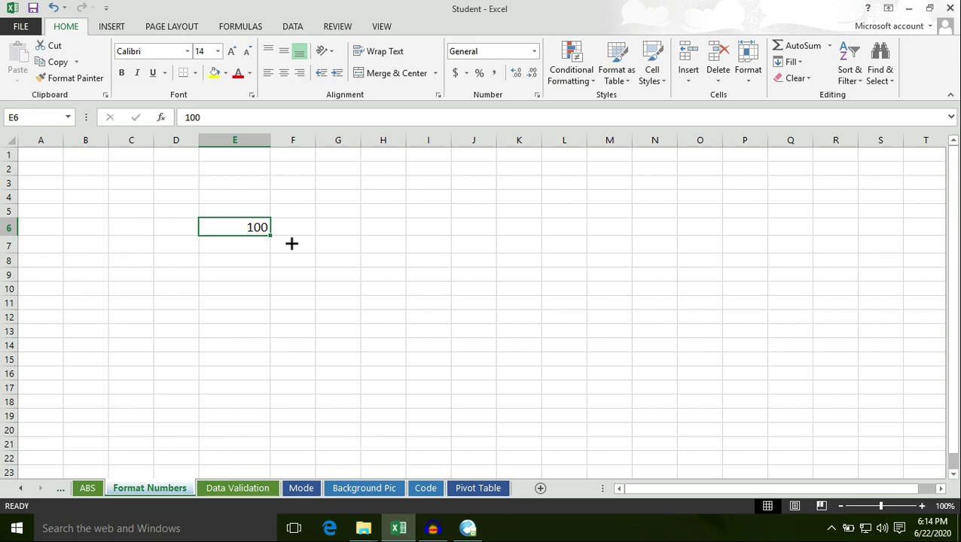
Step: Clear the value in cell E6 and enter 3.4 in its place
{"action": "key", "text": "BackSpace"}
{"action": "key", "text": "Return"}
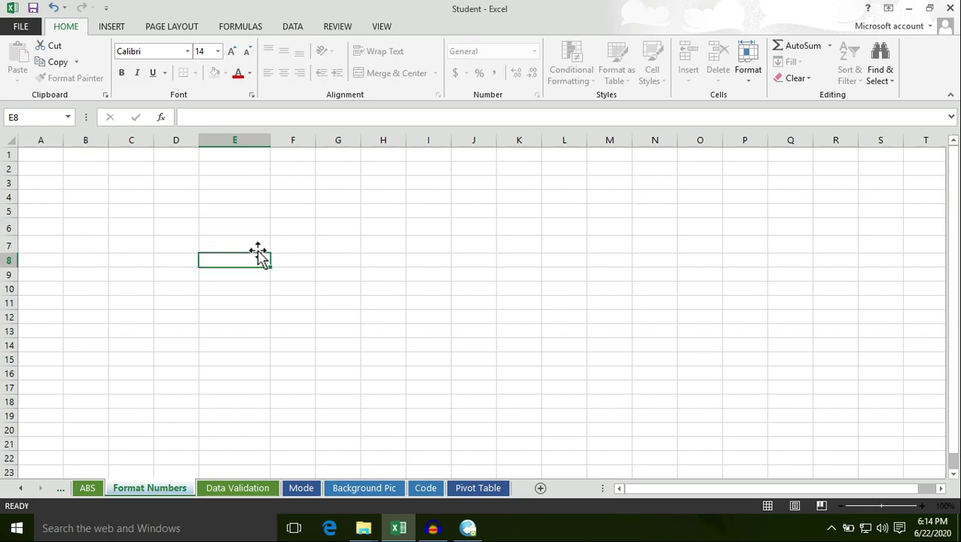
{"action": "key", "text": "Up"}
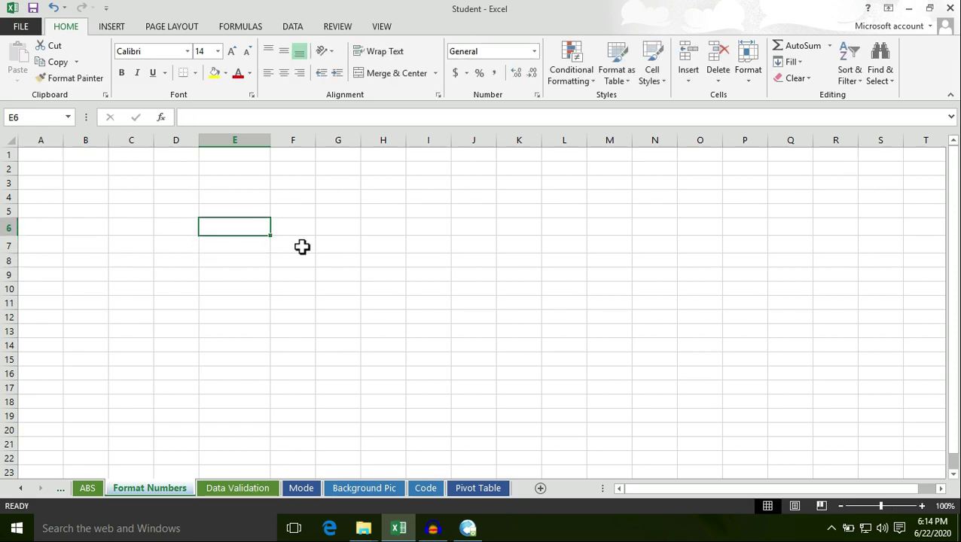
{"action": "type", "text": "3"}
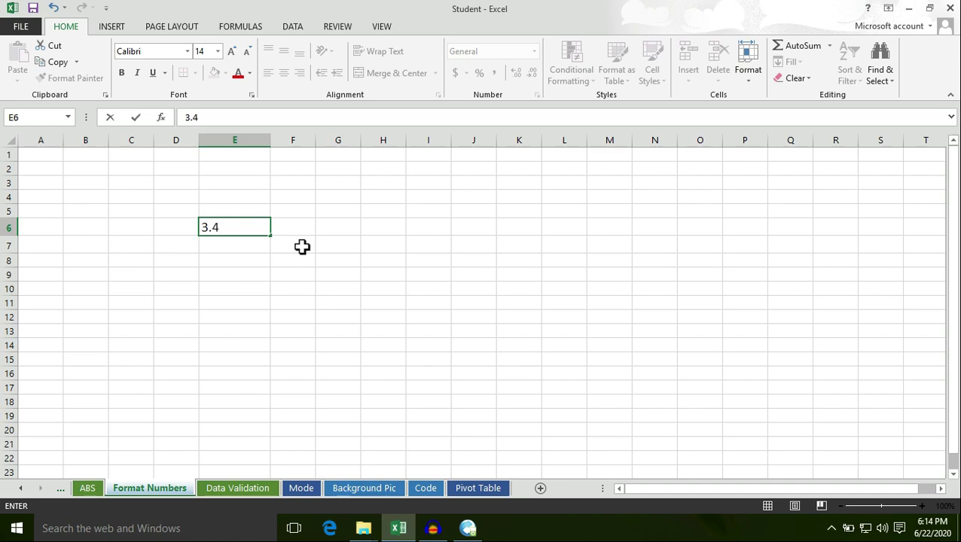
{"action": "type", "text": ".4"}
{"action": "key", "text": "Return"}
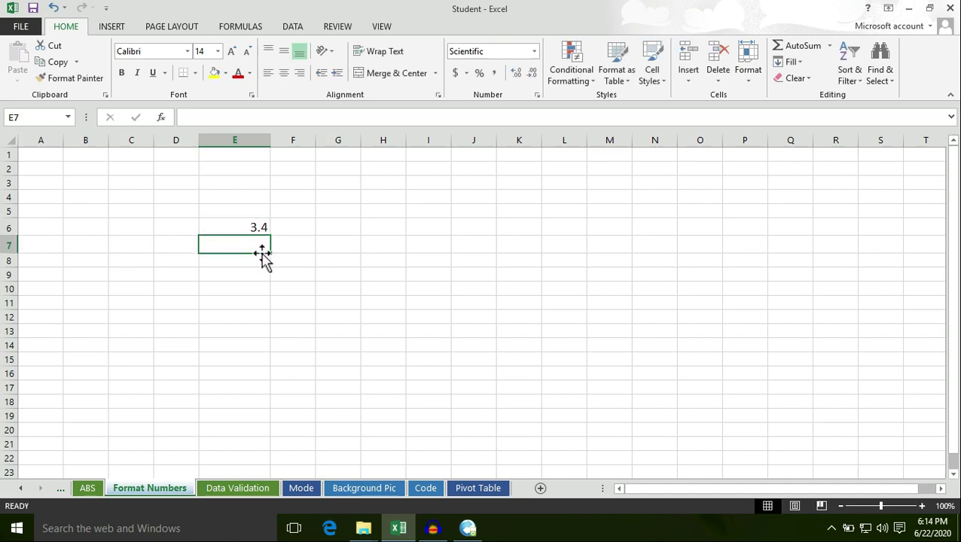
Step: Set the number format of cell E6 to Fraction
{"action": "left_click", "coordinate": [249, 227]}
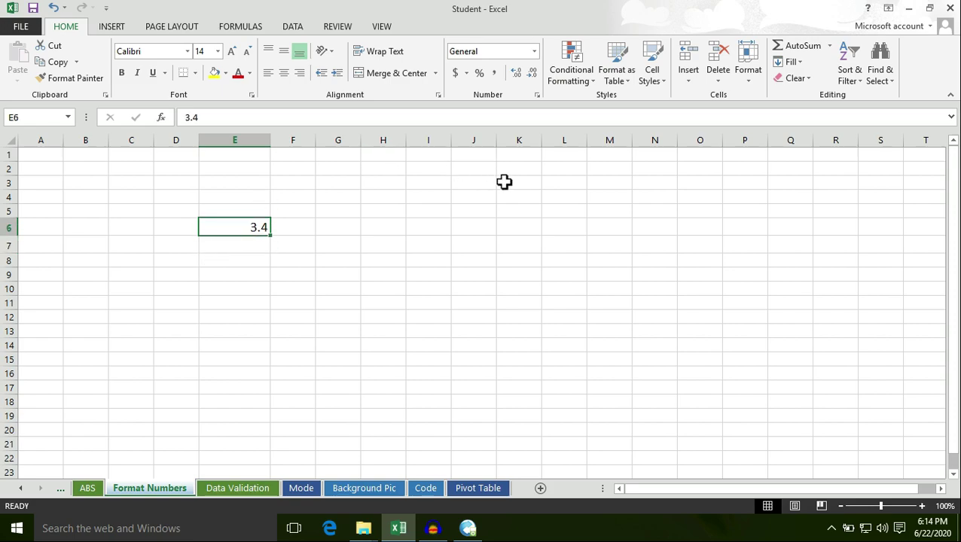
{"action": "left_click", "coordinate": [534, 51]}
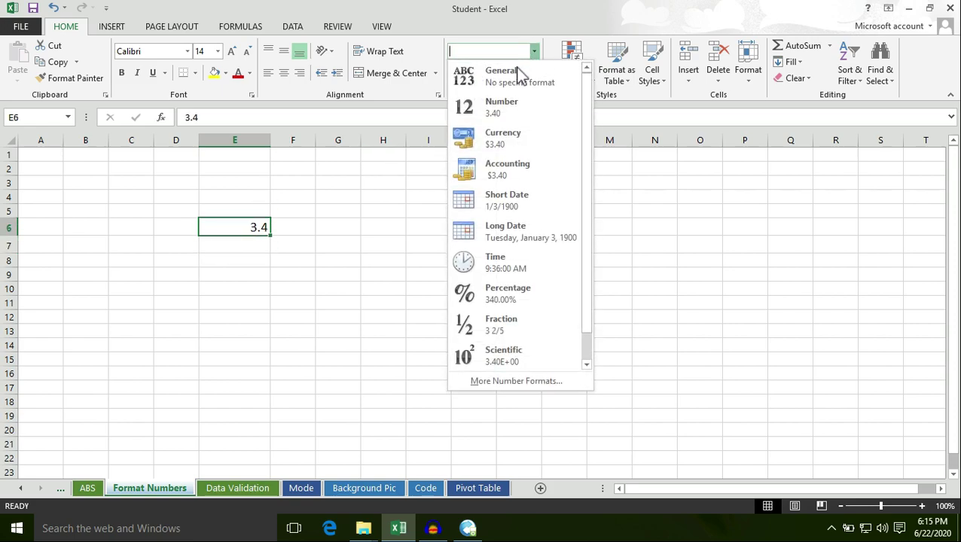
{"action": "left_click", "coordinate": [499, 327]}
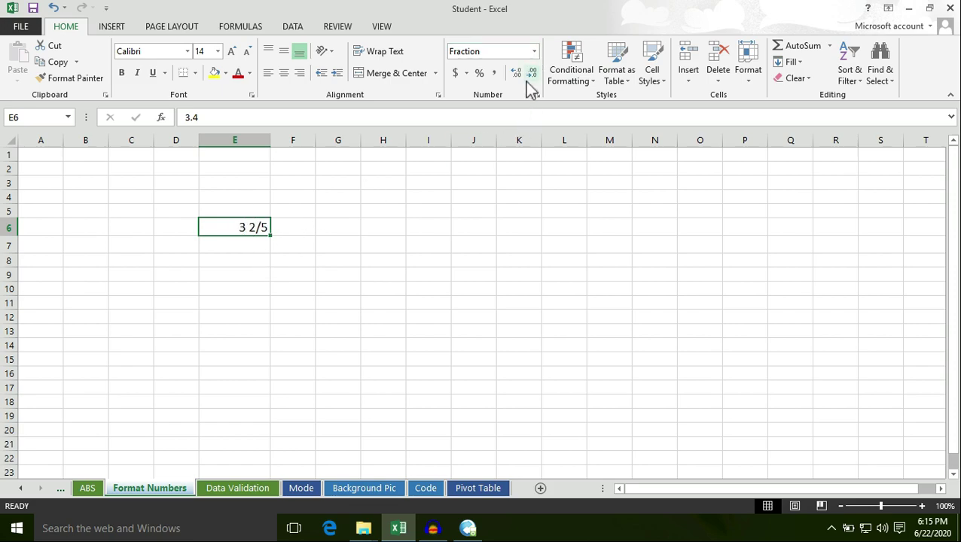
{"action": "left_click", "coordinate": [272, 263]}
Step: Return cell E6 from Fraction to the General number format
{"action": "left_click", "coordinate": [248, 228]}
{"action": "left_click", "coordinate": [534, 52]}
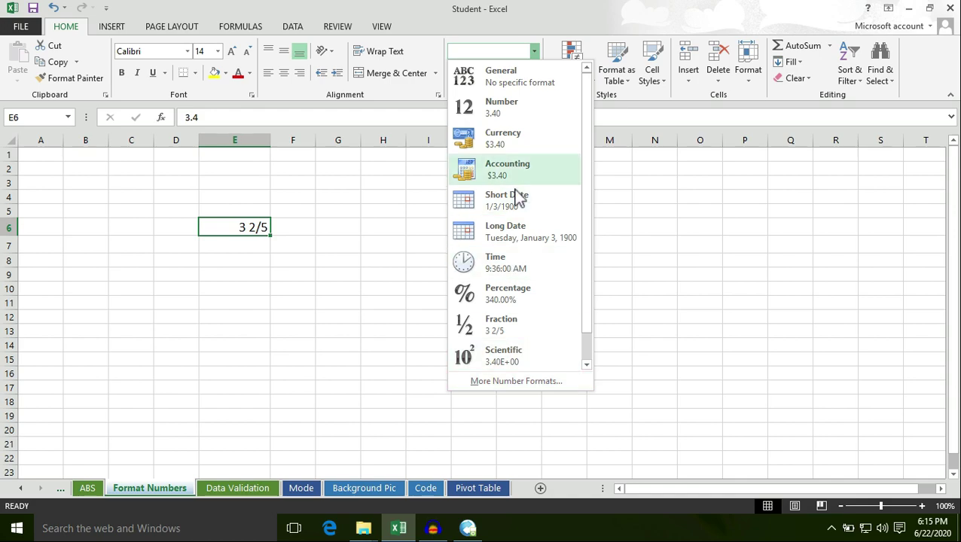
{"action": "left_click", "coordinate": [533, 83]}
{"action": "left_click", "coordinate": [325, 248]}
{"action": "left_click", "coordinate": [251, 229]}
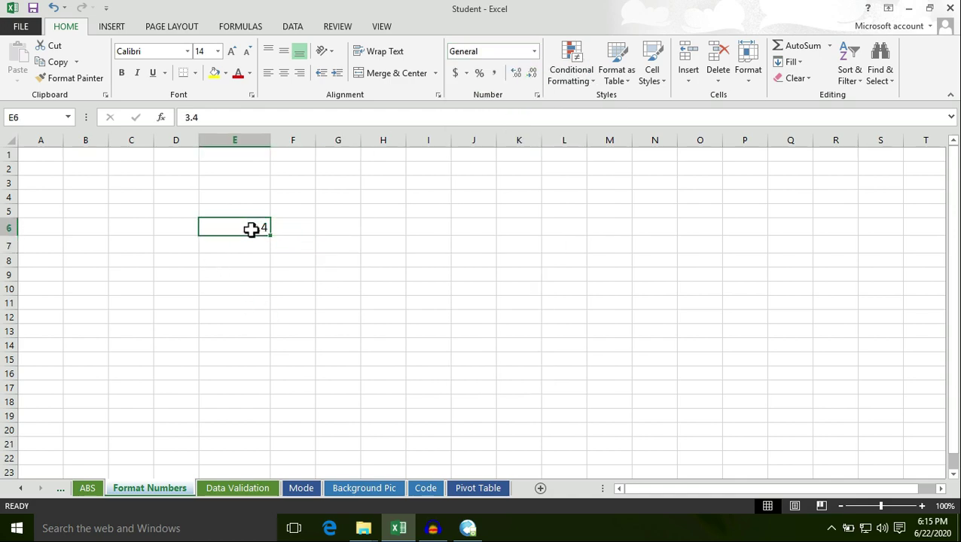
Step: Apply the Percent style without decimals to the value in cell E6
{"action": "left_click", "coordinate": [240, 302]}
{"action": "left_click", "coordinate": [250, 229]}
{"action": "left_click", "coordinate": [248, 273]}
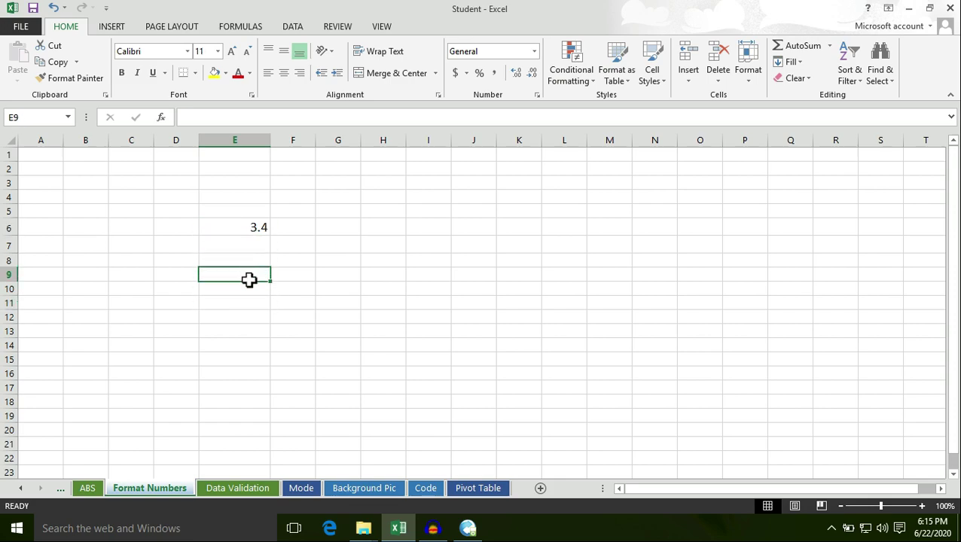
{"action": "left_click", "coordinate": [253, 226]}
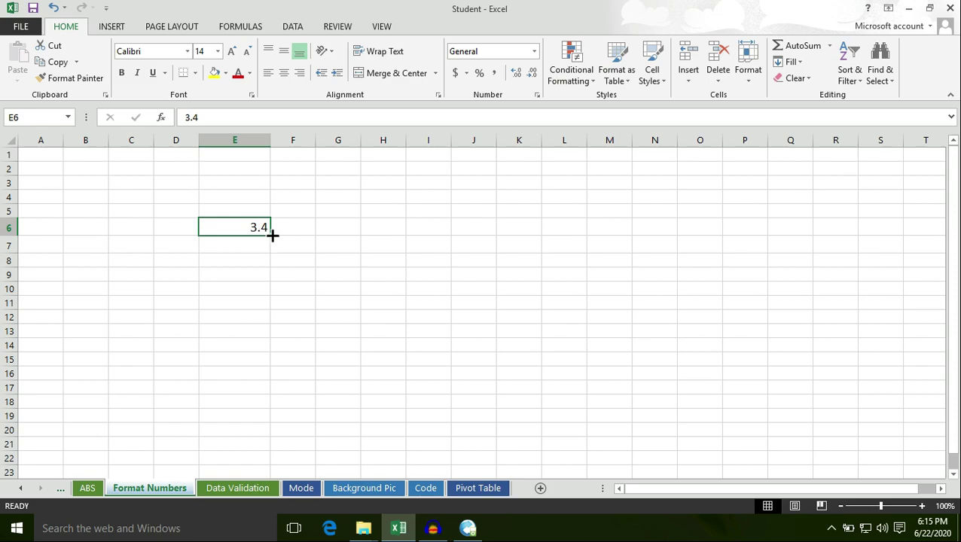
{"action": "left_click", "coordinate": [479, 73]}
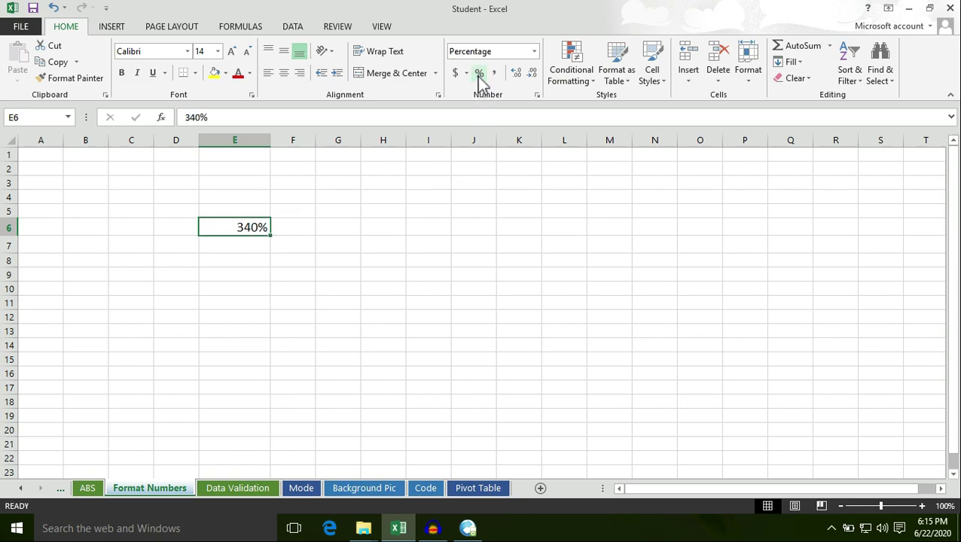
{"action": "left_click", "coordinate": [273, 278]}
Step: Replace the value in cell E6 with 0.35%
{"action": "left_click", "coordinate": [258, 227]}
{"action": "type", "text": "0.35"}
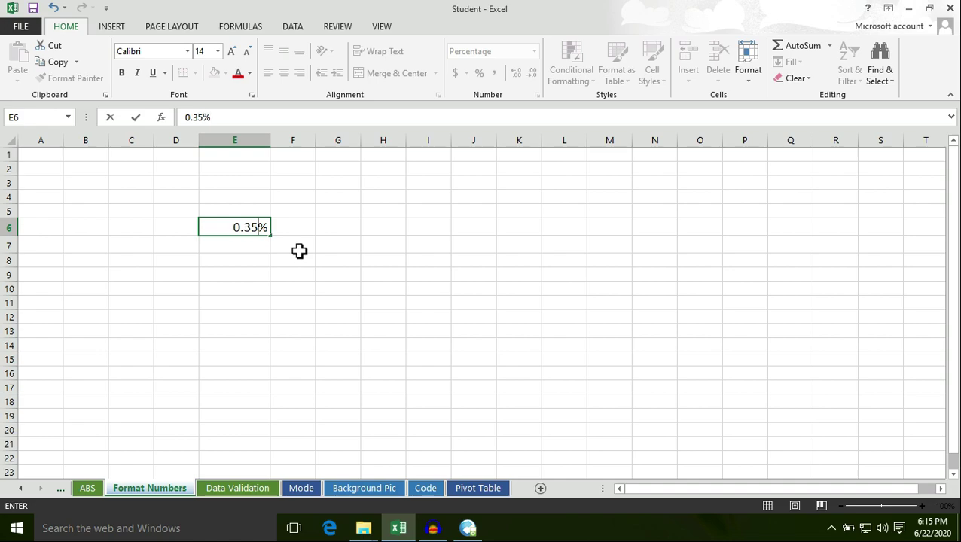
{"action": "left_click", "coordinate": [290, 288]}
Step: Switch cell E6 from Percentage back to the General number format
{"action": "left_click", "coordinate": [263, 230]}
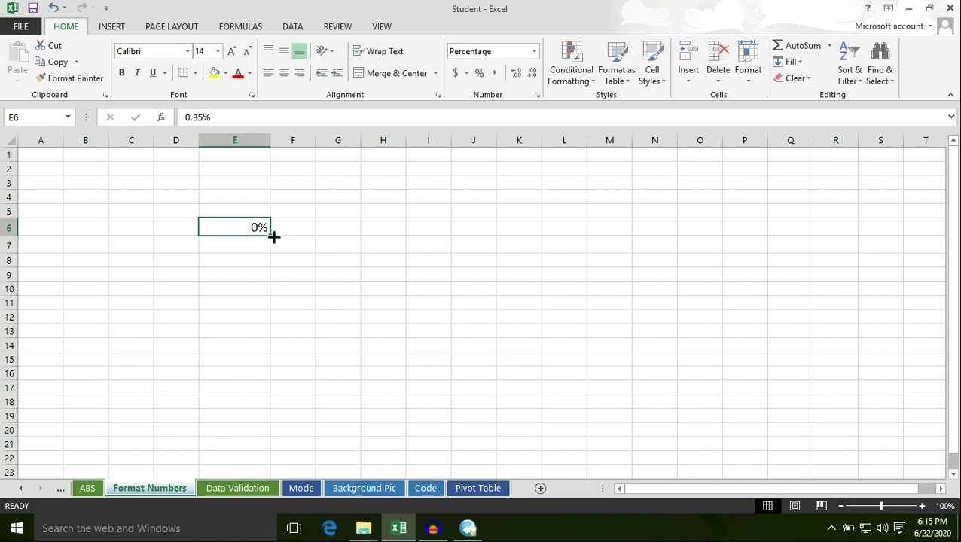
{"action": "left_click", "coordinate": [534, 52]}
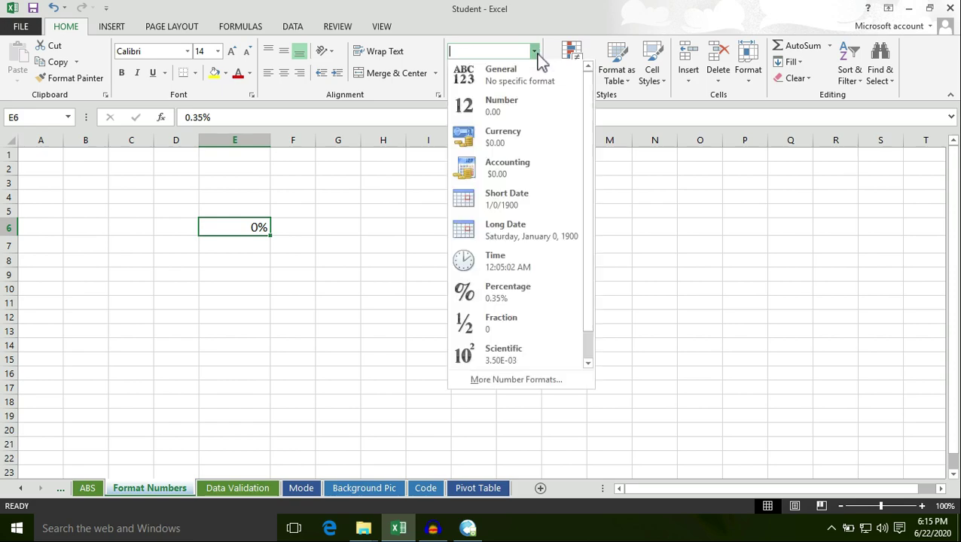
{"action": "left_click", "coordinate": [490, 74]}
{"action": "left_click", "coordinate": [383, 259]}
Step: Enter 0.35 as the new value of cell E6
{"action": "left_click", "coordinate": [259, 227]}
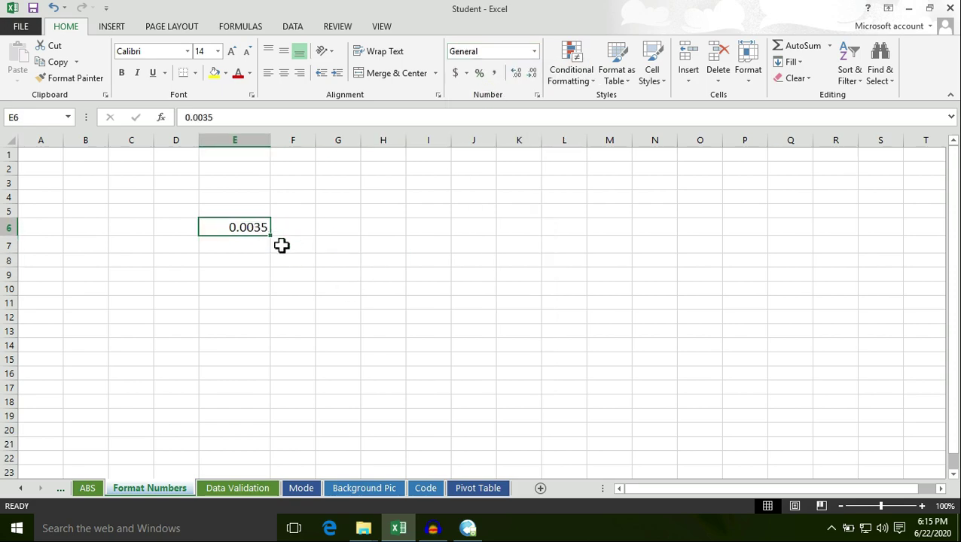
{"action": "type", "text": "0."}
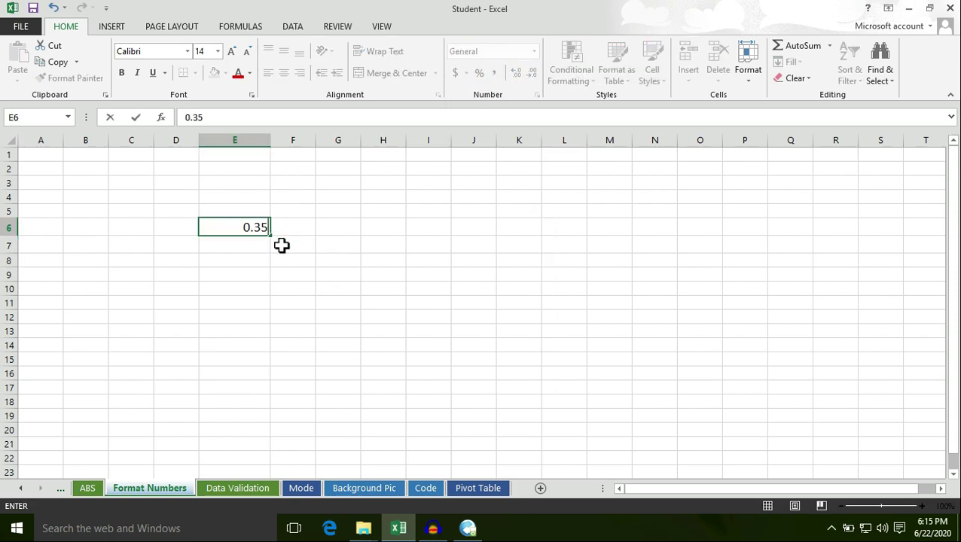
{"action": "left_click", "coordinate": [277, 289]}
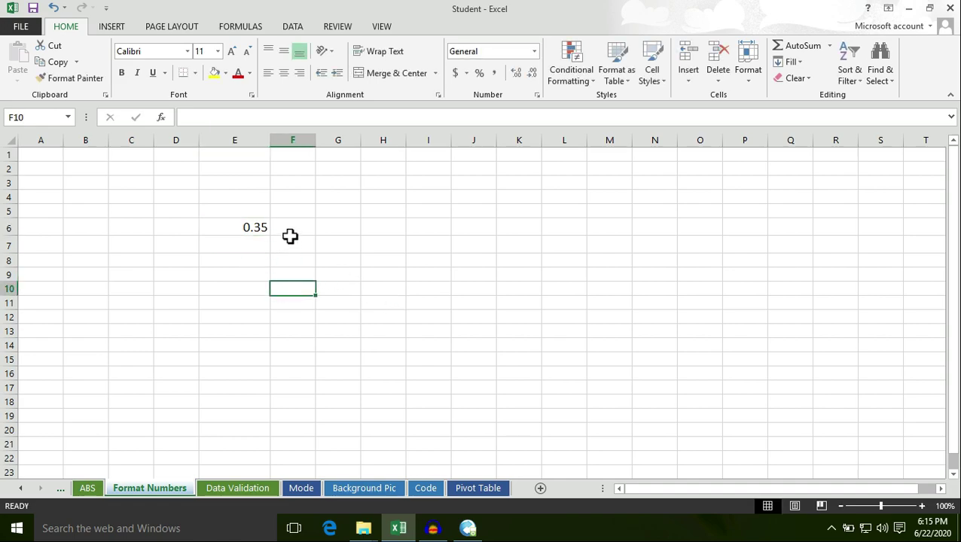
Step: Format the 0.35 in cell E6 as Percentage with two decimal places
{"action": "left_click", "coordinate": [244, 227]}
{"action": "left_click", "coordinate": [259, 303]}
{"action": "left_click", "coordinate": [248, 229]}
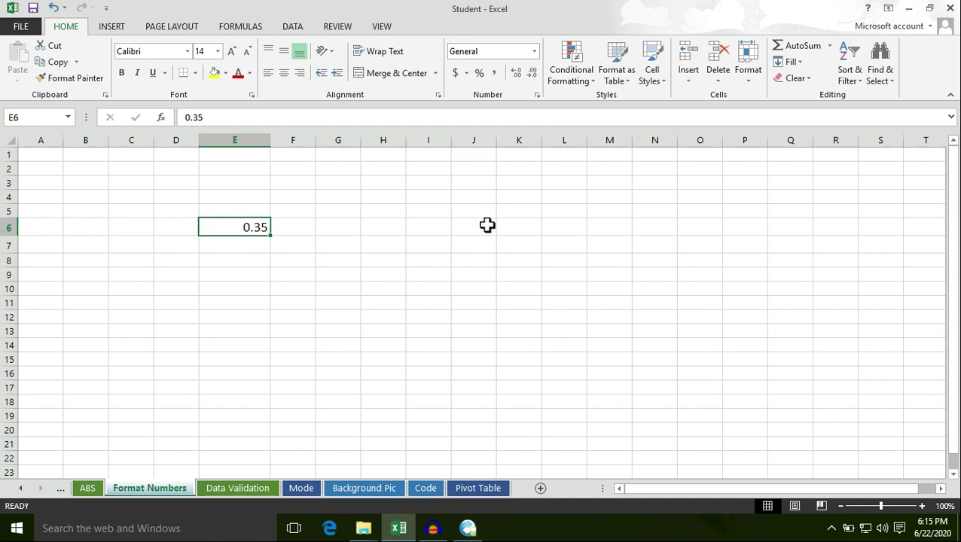
{"action": "left_click", "coordinate": [534, 53]}
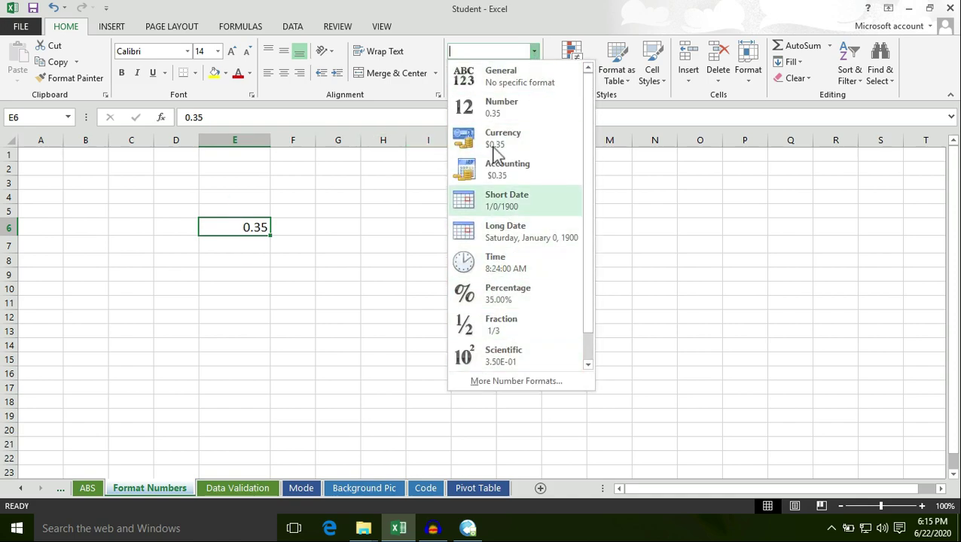
{"action": "left_click", "coordinate": [497, 296]}
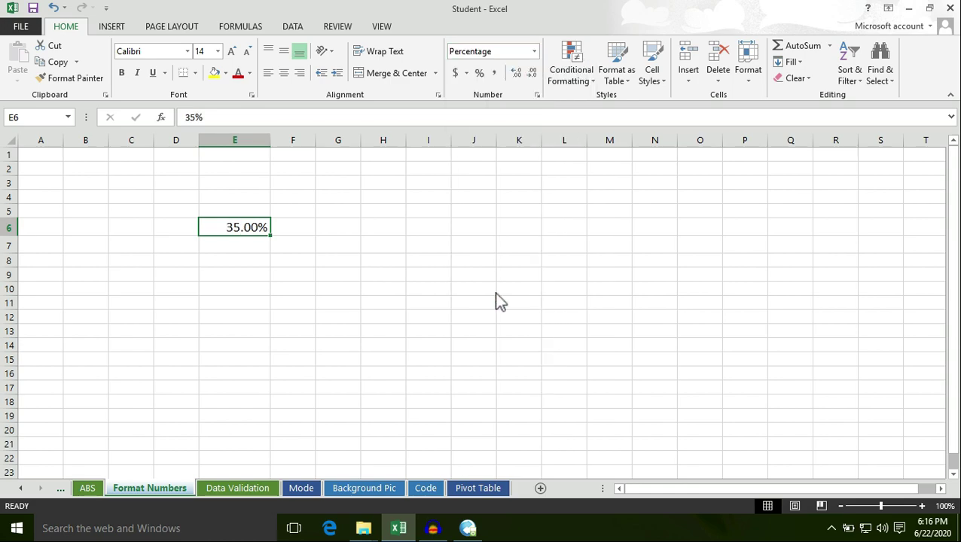
Step: Compare the percentage displayed in cell E6 with the value held in the formula bar
{"action": "double_click", "coordinate": [253, 228]}
{"action": "left_click", "coordinate": [309, 298]}
{"action": "left_click", "coordinate": [258, 228]}
{"action": "left_click_drag", "start_coordinate": [216, 118], "coordinate": [183, 118]}
{"action": "left_click", "coordinate": [180, 211]}
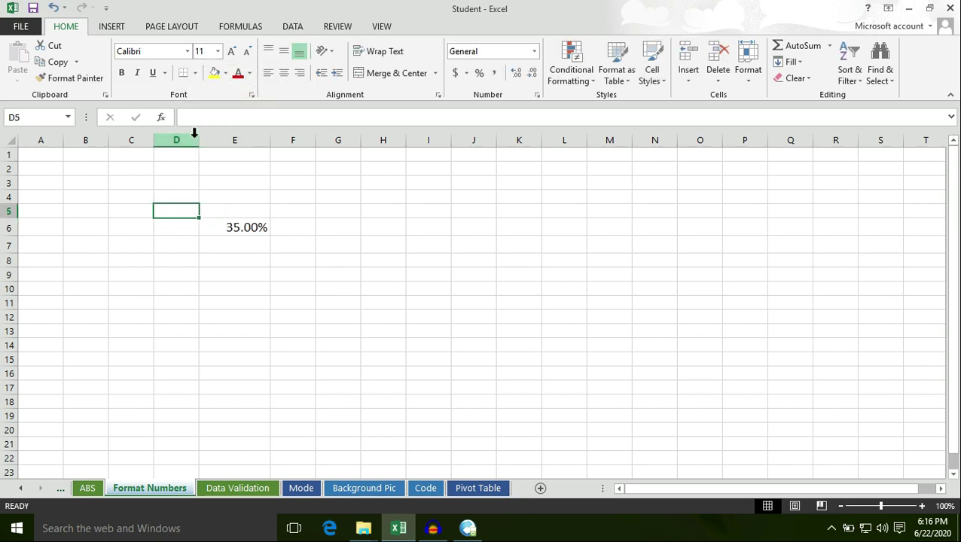
{"action": "left_click", "coordinate": [246, 227]}
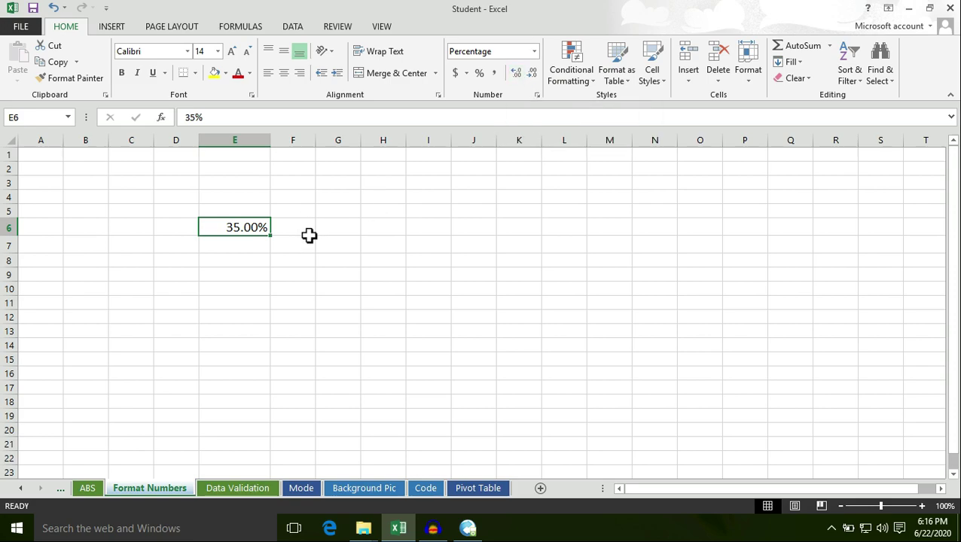
{"action": "left_click", "coordinate": [280, 263]}
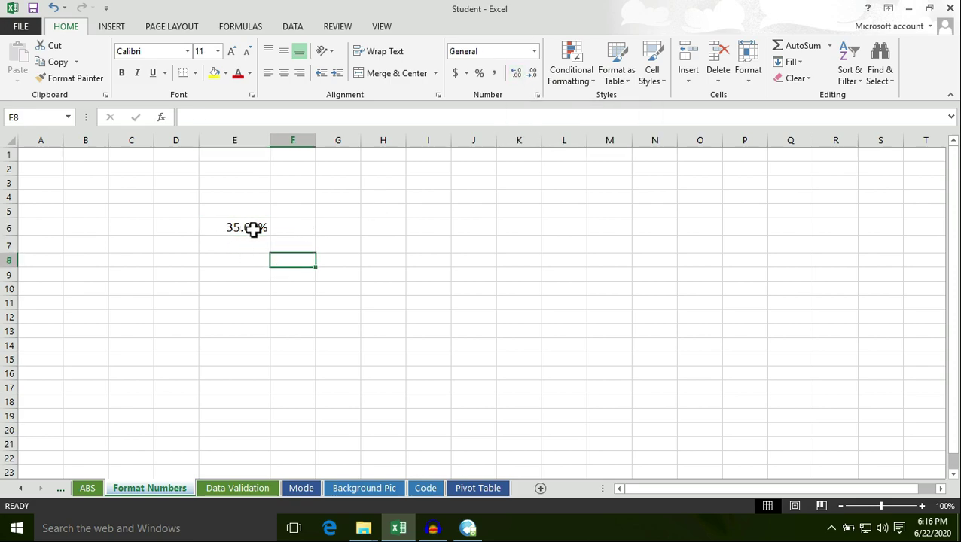
Step: Decrease the decimals of the percentage in cell E6 until no decimal places are shown
{"action": "left_click", "coordinate": [252, 228]}
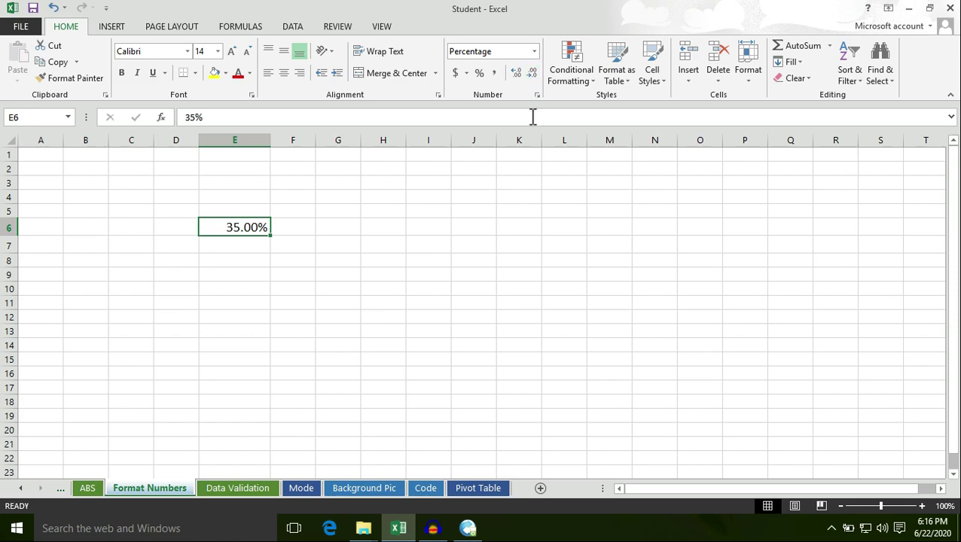
{"action": "left_click", "coordinate": [272, 250]}
{"action": "left_click", "coordinate": [249, 229]}
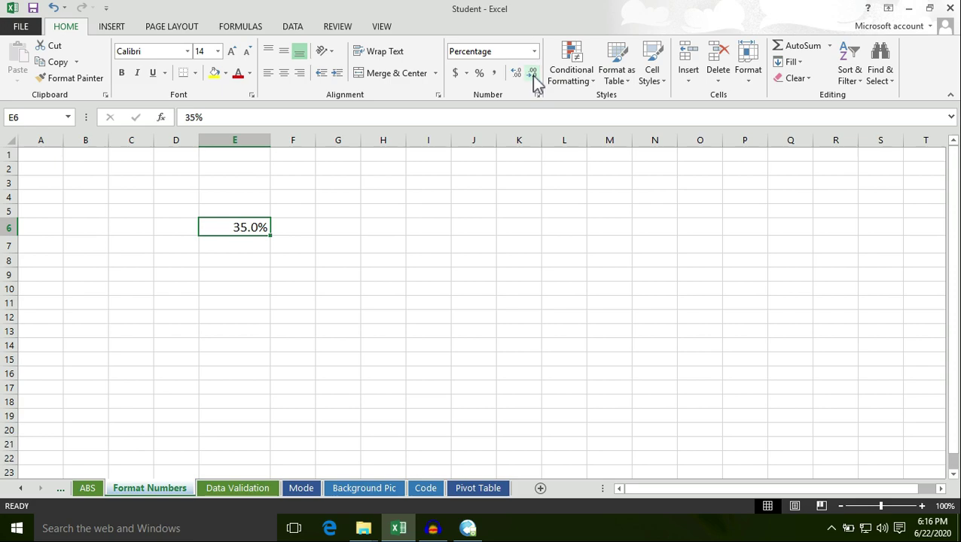
{"action": "left_click", "coordinate": [281, 255]}
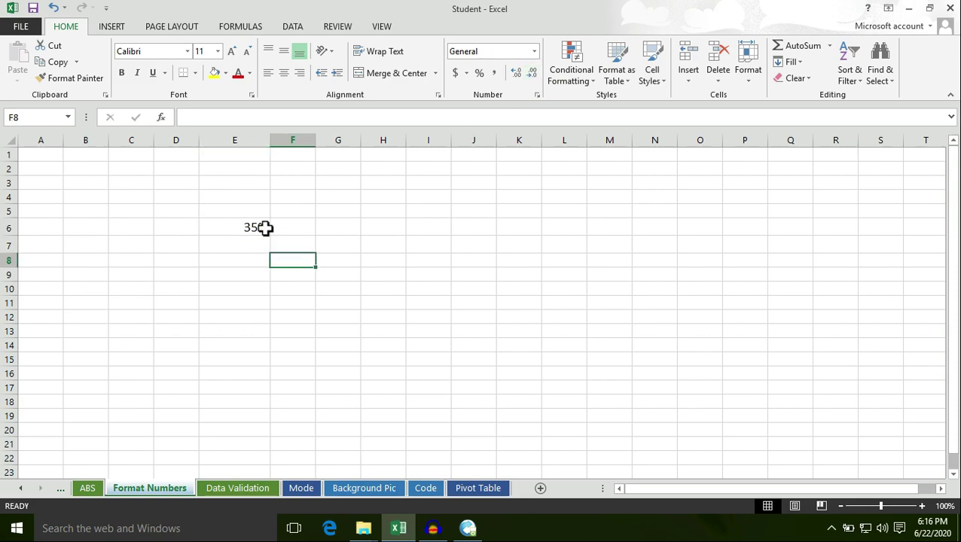
{"action": "left_click", "coordinate": [262, 227]}
{"action": "left_click", "coordinate": [252, 274]}
{"action": "left_click", "coordinate": [257, 226]}
{"action": "left_click", "coordinate": [253, 284]}
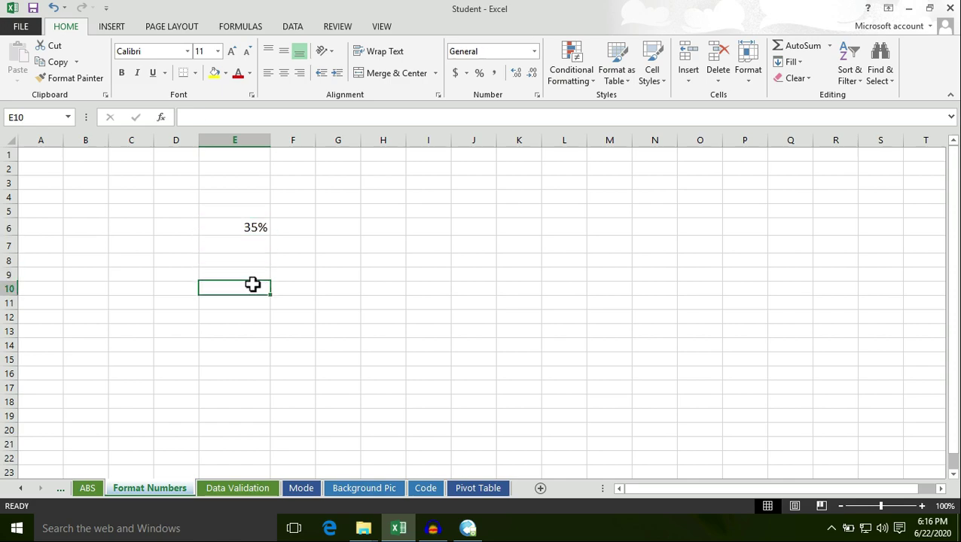
{"action": "left_click", "coordinate": [254, 228]}
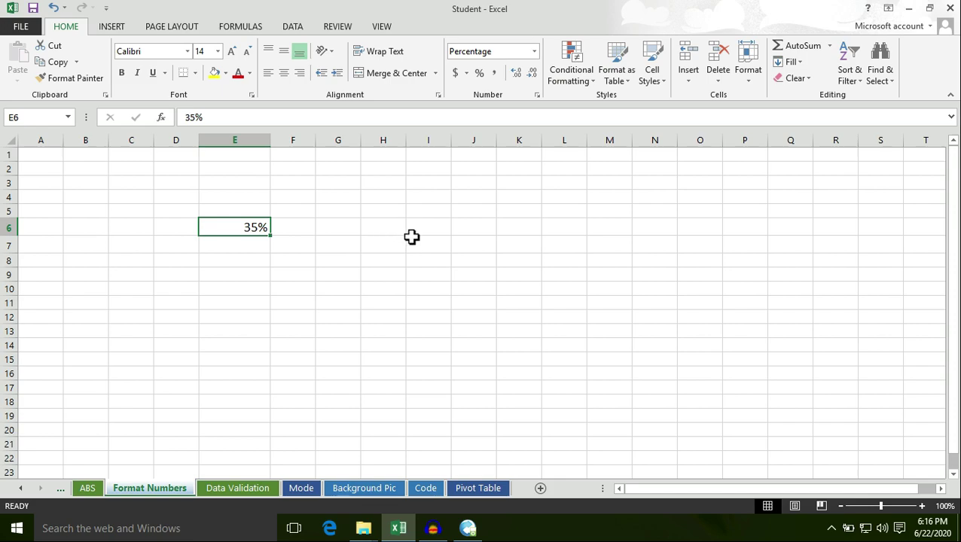
{"action": "left_click", "coordinate": [278, 257]}
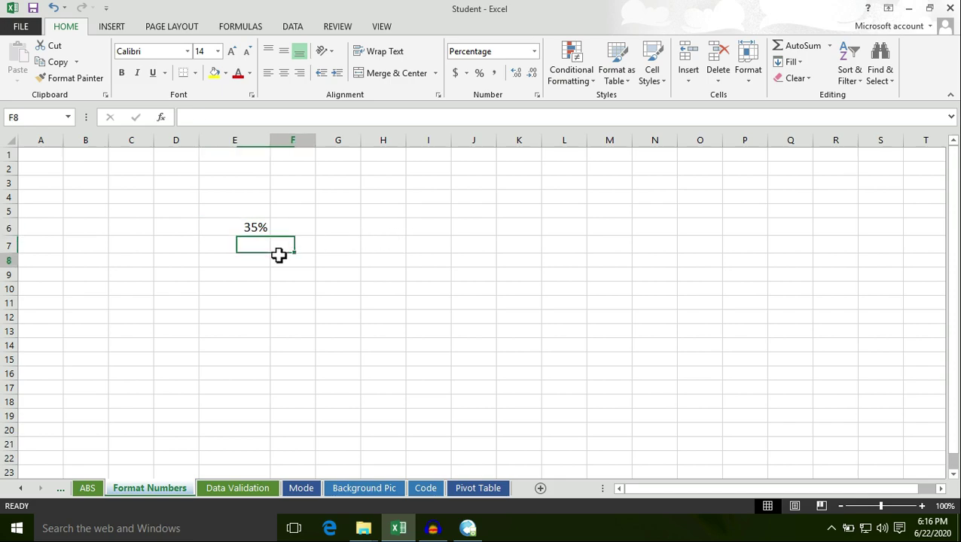
{"action": "left_click", "coordinate": [254, 231]}
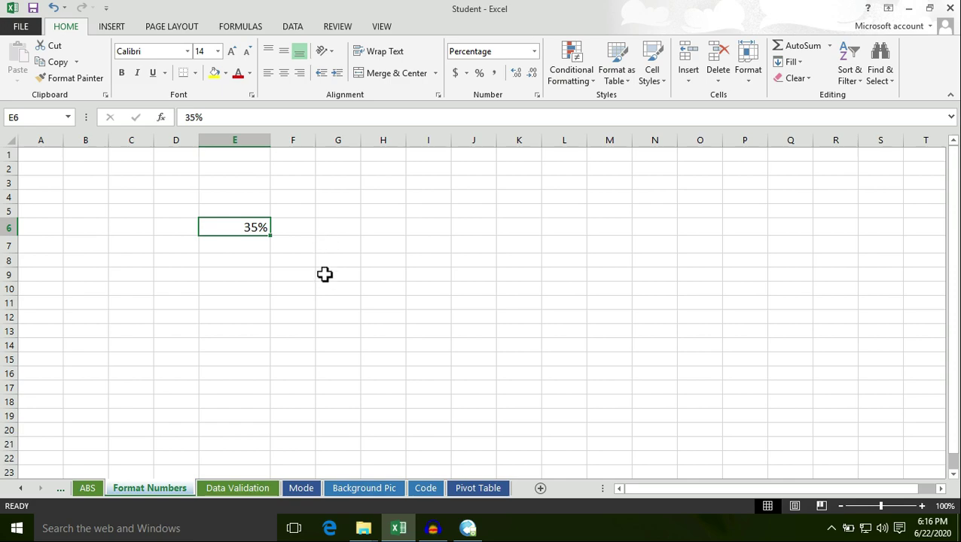
{"action": "left_click", "coordinate": [267, 259]}
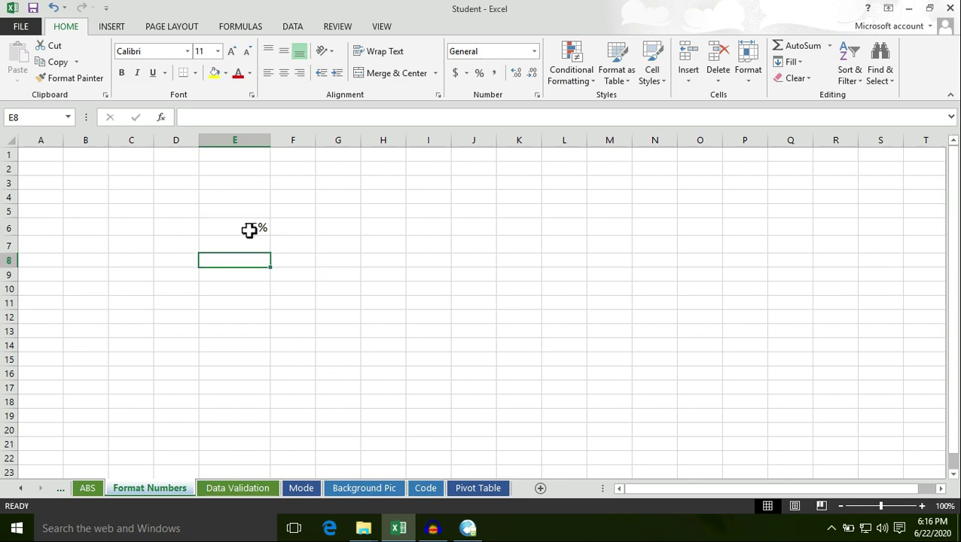
Step: Increase the decimals of the percentage in cell E6 to three decimal places
{"action": "left_click", "coordinate": [250, 230]}
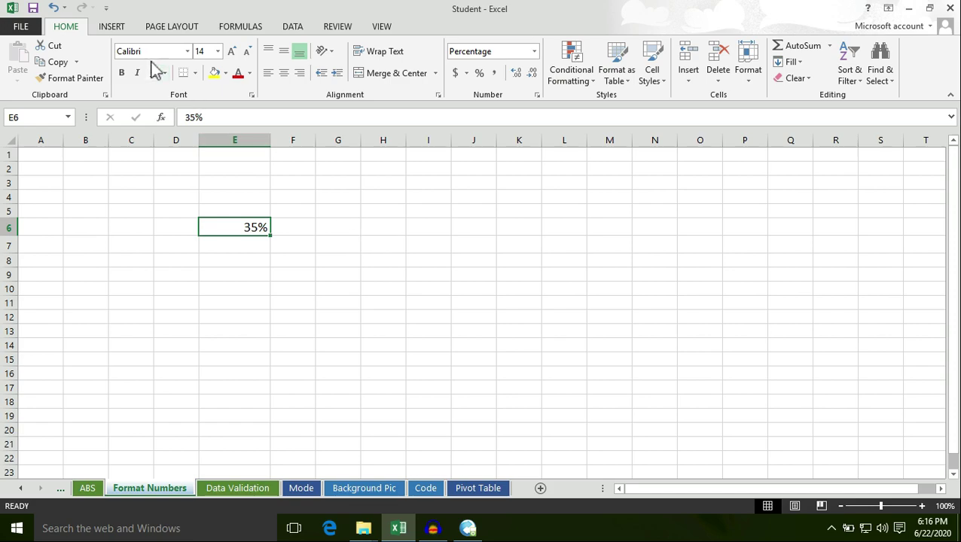
{"action": "left_click", "coordinate": [516, 73]}
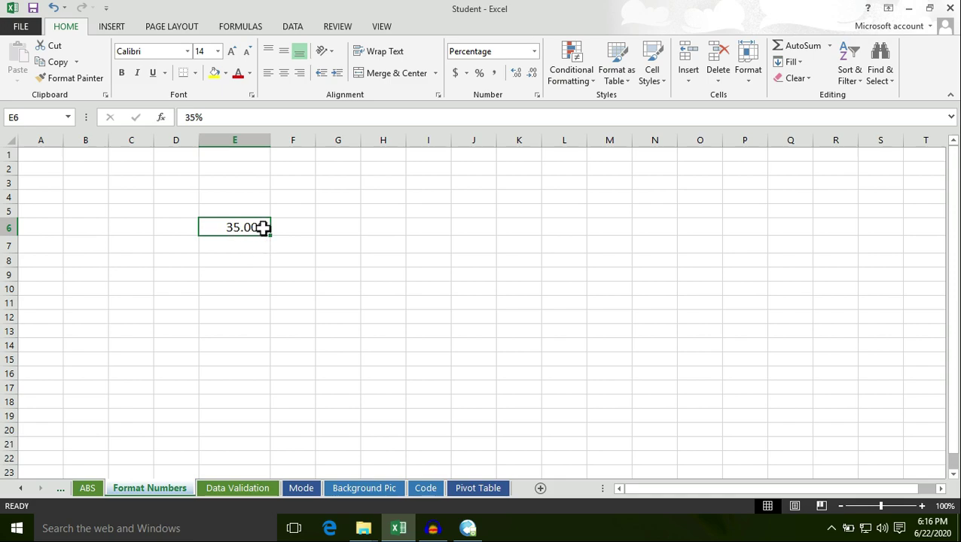
{"action": "left_click", "coordinate": [240, 263]}
{"action": "left_click", "coordinate": [249, 228]}
{"action": "left_click", "coordinate": [517, 73]}
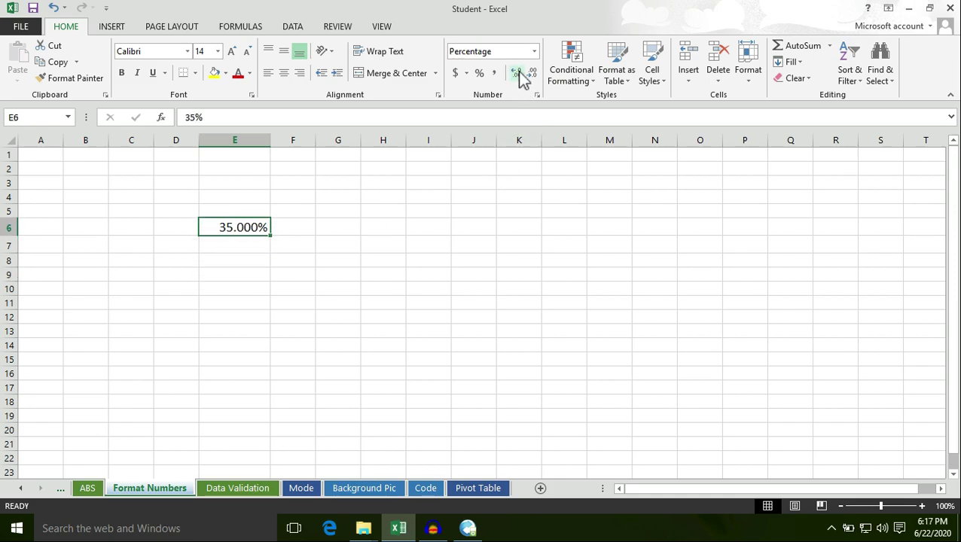
{"action": "left_click", "coordinate": [257, 263]}
Step: Reduce the percentage in cell E6 to zero decimal places again
{"action": "left_click", "coordinate": [249, 226]}
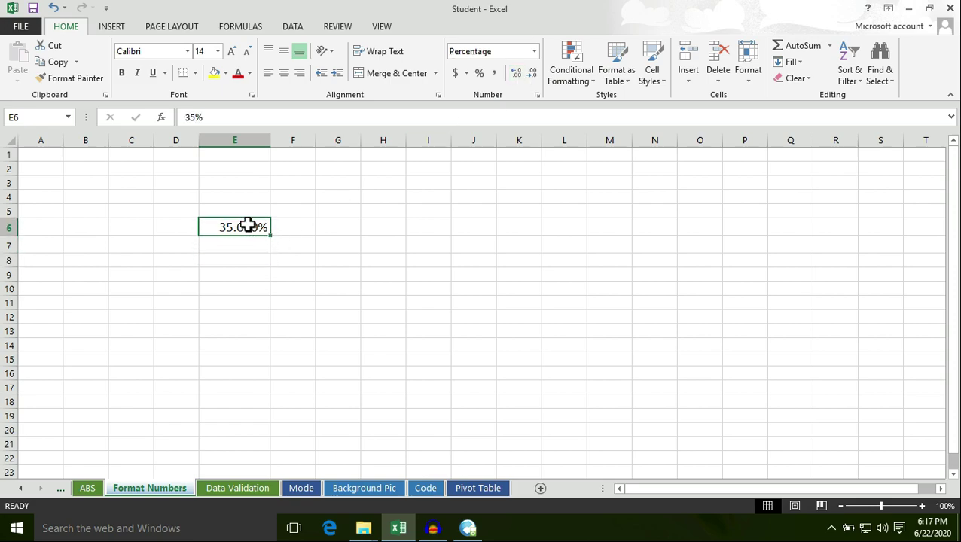
{"action": "left_click", "coordinate": [250, 271]}
{"action": "left_click", "coordinate": [247, 228]}
{"action": "left_click", "coordinate": [264, 261]}
{"action": "left_click", "coordinate": [253, 229]}
{"action": "left_click", "coordinate": [254, 260]}
{"action": "left_click", "coordinate": [249, 228]}
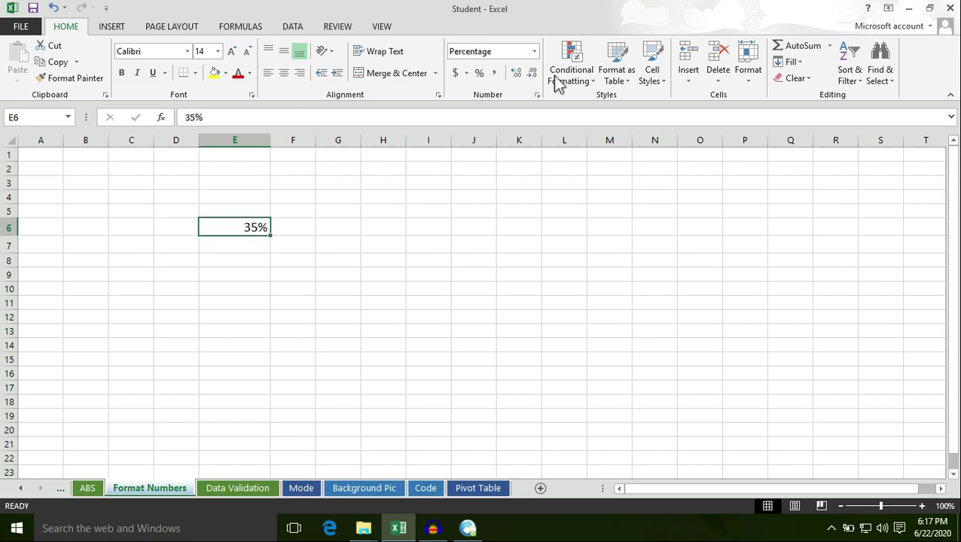
Step: Set the number format of cell E6 back to General
{"action": "left_click", "coordinate": [534, 52]}
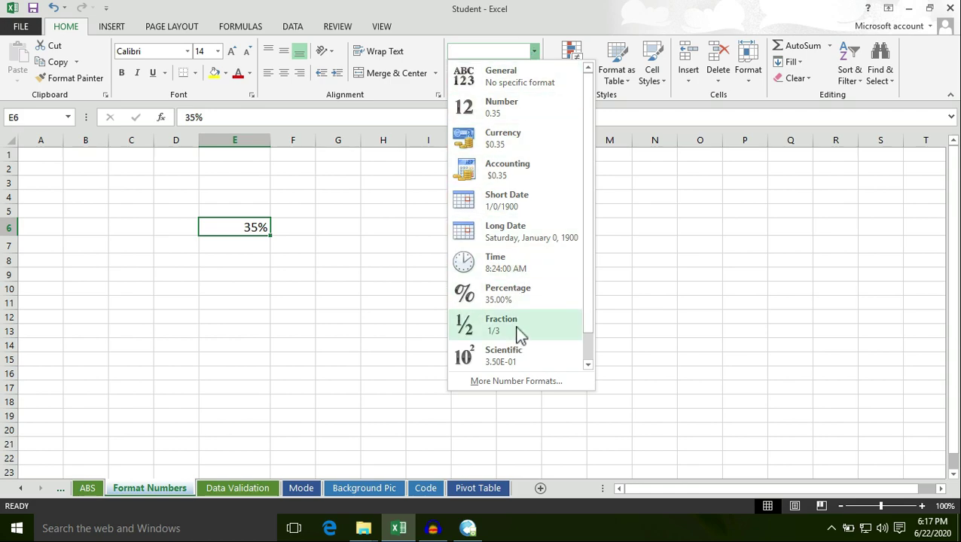
{"action": "left_click", "coordinate": [521, 83]}
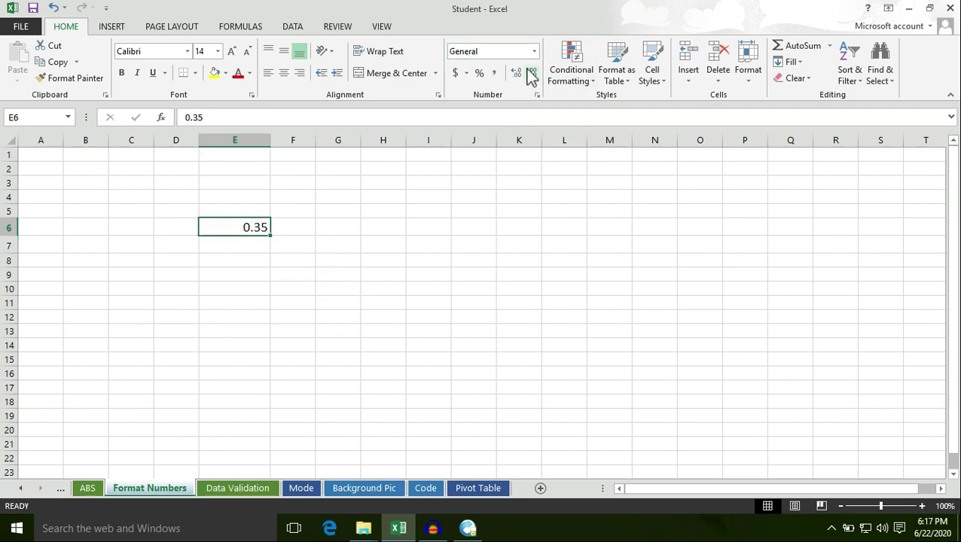
Step: Apply the Fraction number format to the value in cell E6
{"action": "left_click", "coordinate": [288, 272]}
{"action": "left_click", "coordinate": [236, 226]}
{"action": "left_click", "coordinate": [255, 259]}
{"action": "left_click", "coordinate": [252, 227]}
{"action": "left_click", "coordinate": [533, 52]}
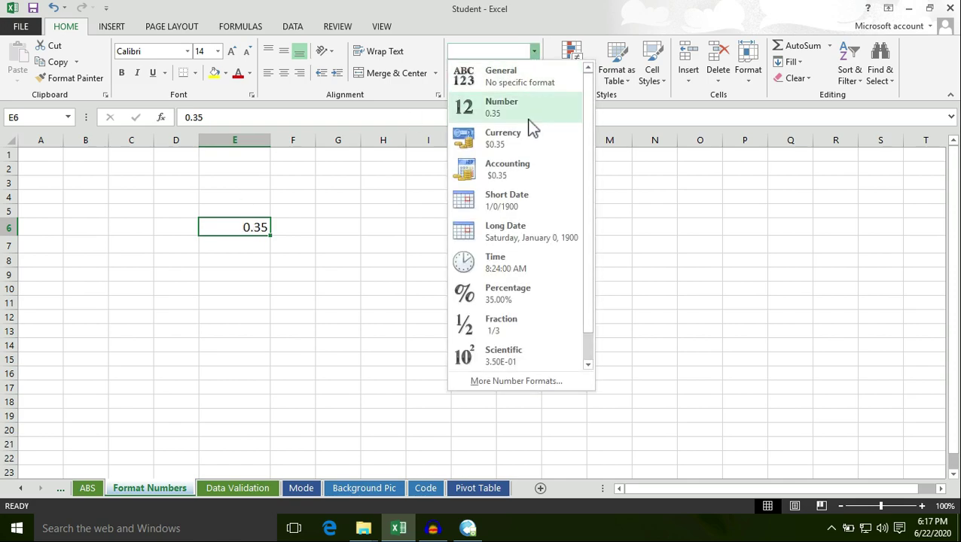
{"action": "left_click", "coordinate": [497, 323]}
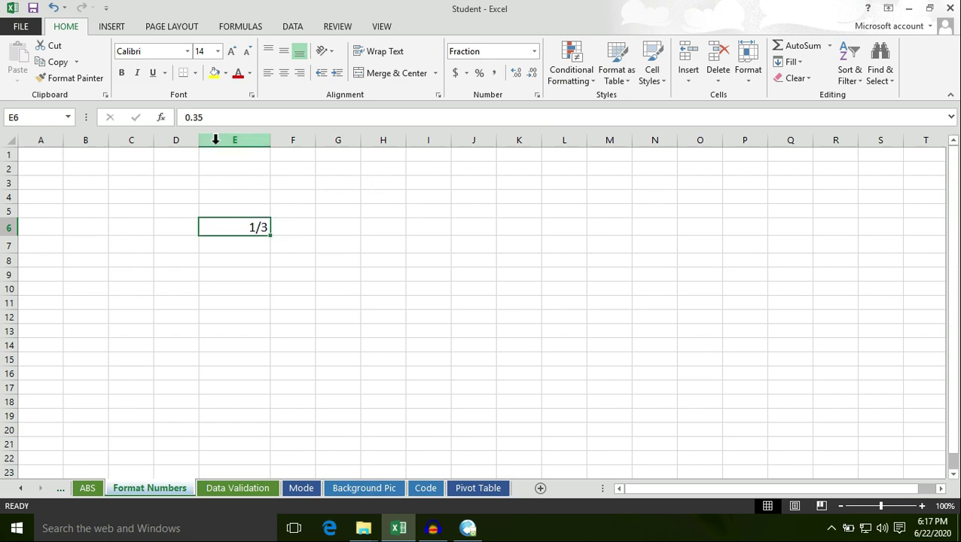
Step: Compare the stored value of cell E6 in the formula bar with the fraction displayed in the cell
{"action": "left_click", "coordinate": [209, 116]}
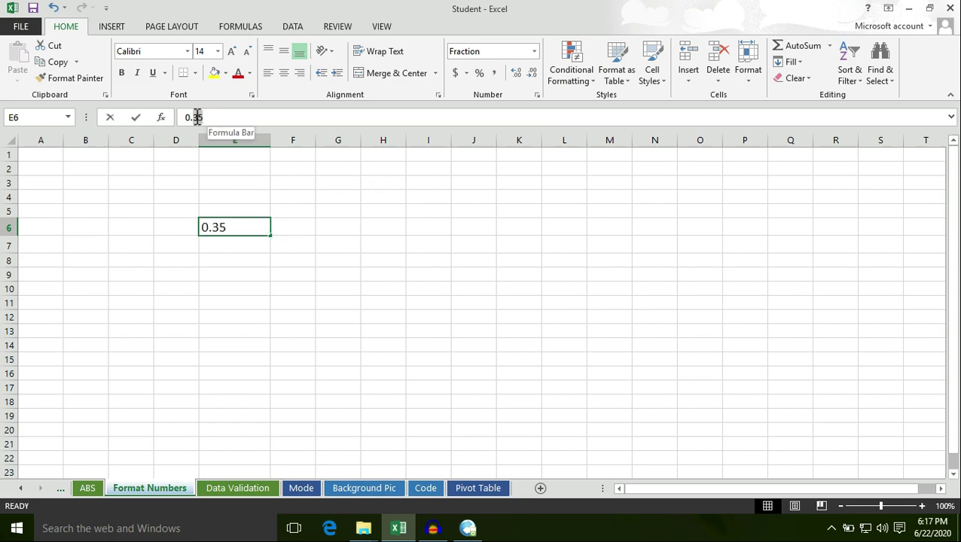
{"action": "left_click", "coordinate": [190, 256]}
{"action": "left_click", "coordinate": [249, 229]}
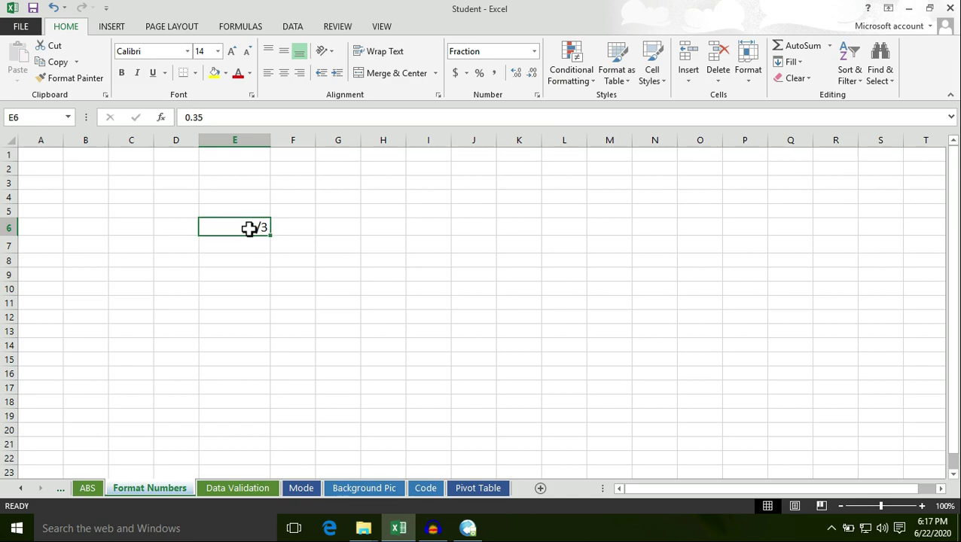
{"action": "left_click", "coordinate": [214, 119]}
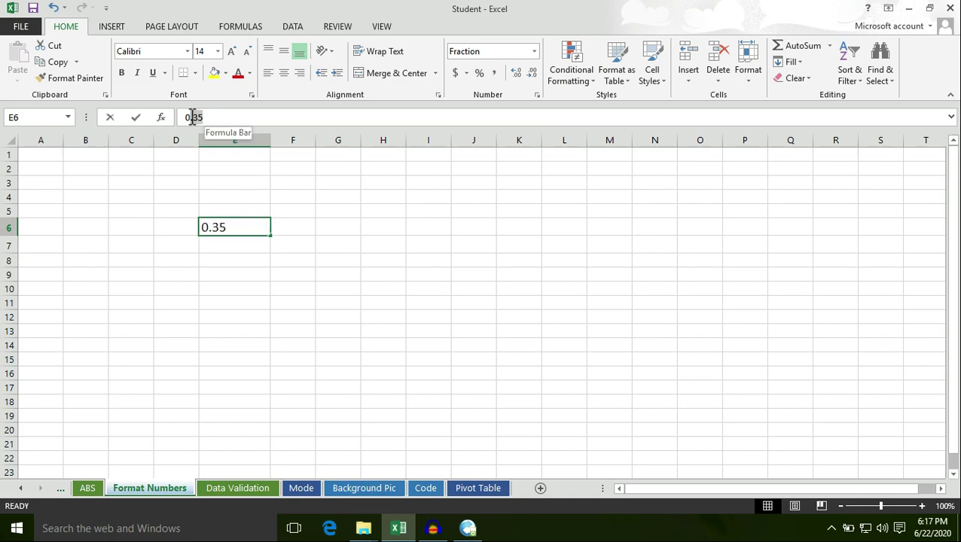
{"action": "left_click", "coordinate": [180, 243]}
{"action": "left_click", "coordinate": [245, 227]}
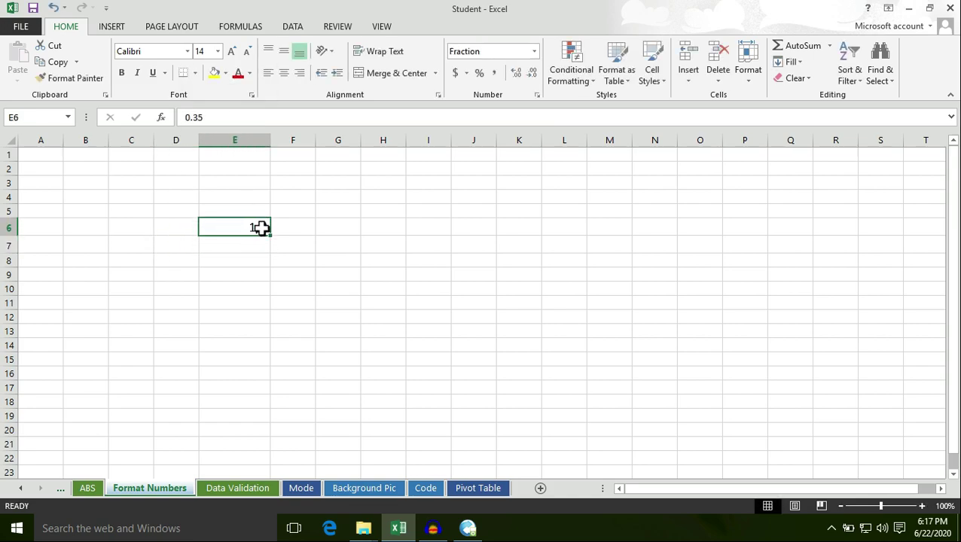
{"action": "left_click_drag", "start_coordinate": [208, 119], "coordinate": [191, 135]}
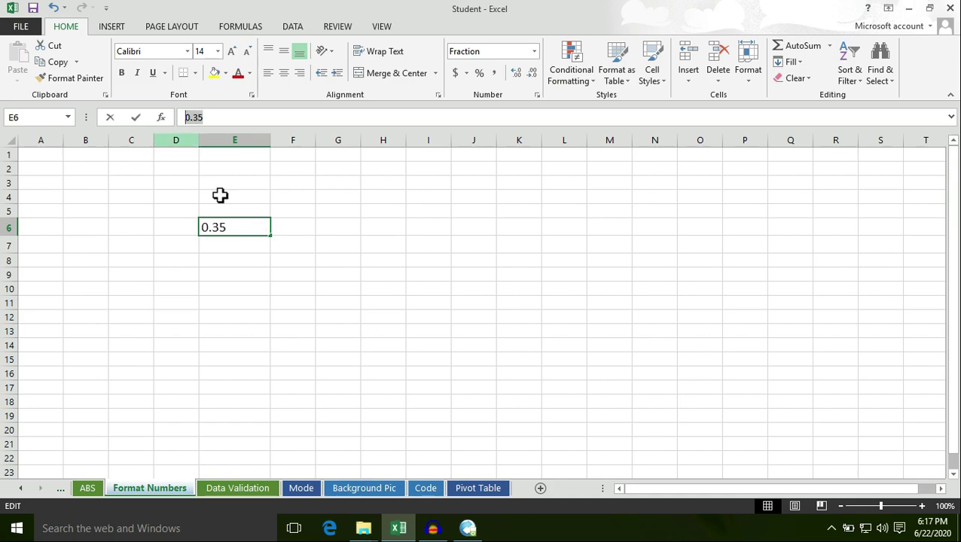
{"action": "key", "text": "Return"}
{"action": "left_click", "coordinate": [262, 225]}
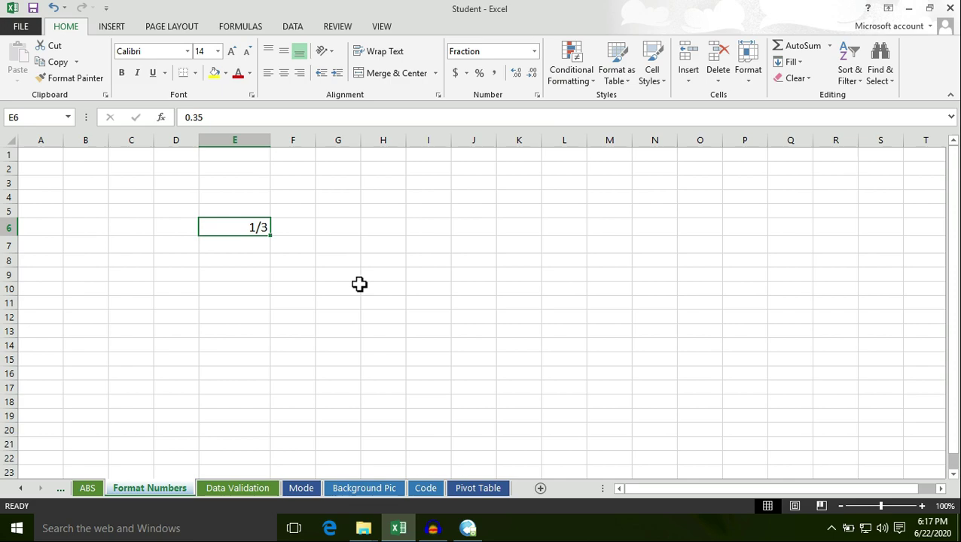
Step: Clear the contents of cell E6
{"action": "right_click", "coordinate": [264, 229]}
{"action": "left_click", "coordinate": [329, 362]}
Step: Enter the current date, 6/22/2020, in cell I12 and widen column I
{"action": "left_click", "coordinate": [410, 317]}
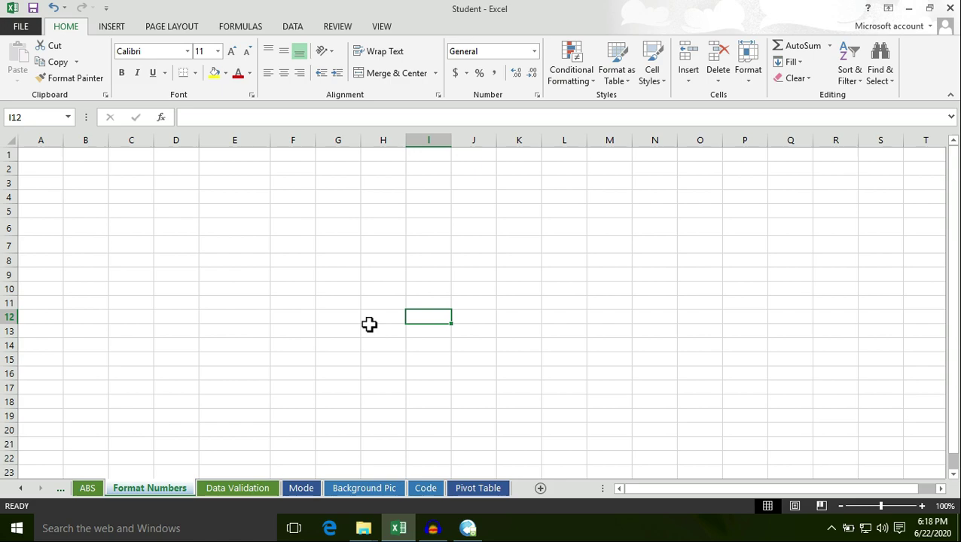
{"action": "key", "text": "ctrl+semicolon"}
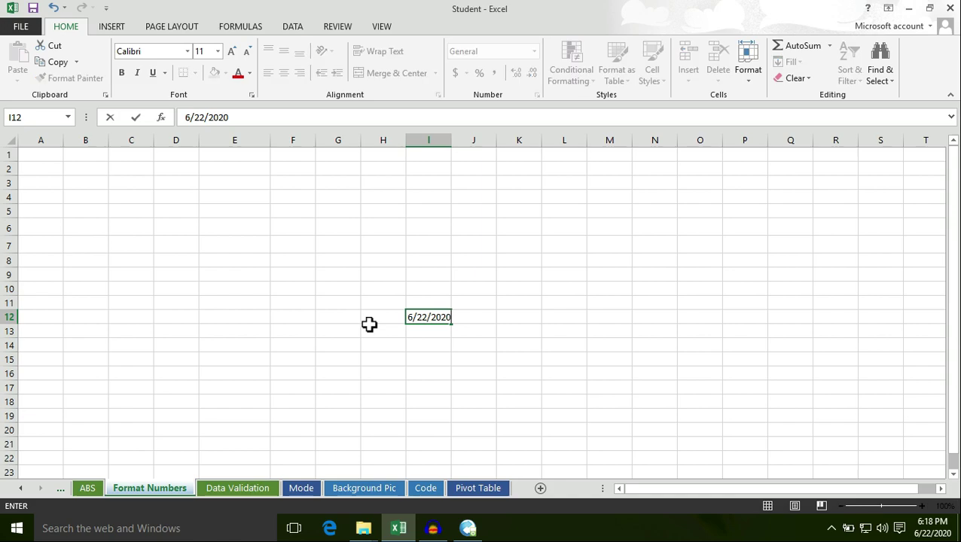
{"action": "left_click", "coordinate": [460, 329]}
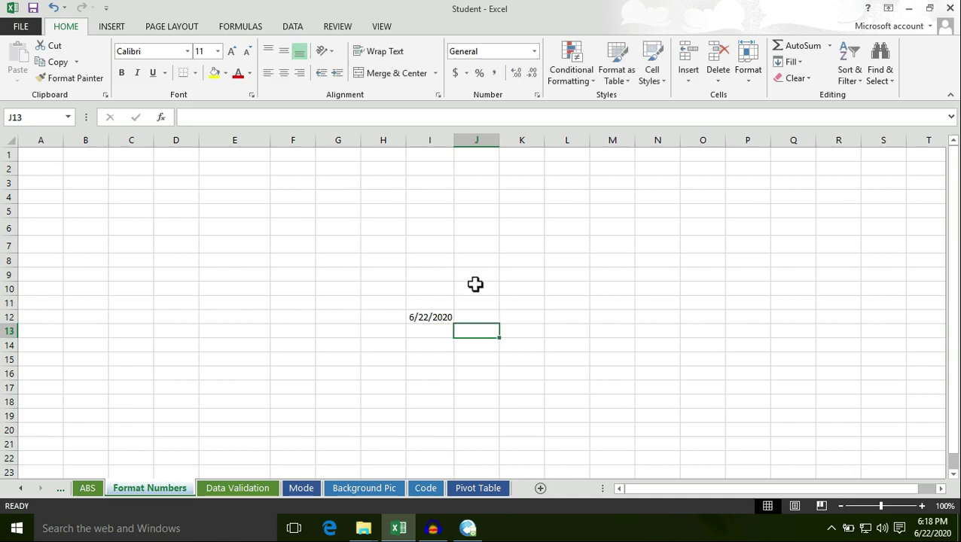
{"action": "left_click_drag", "start_coordinate": [455, 143], "coordinate": [484, 148]}
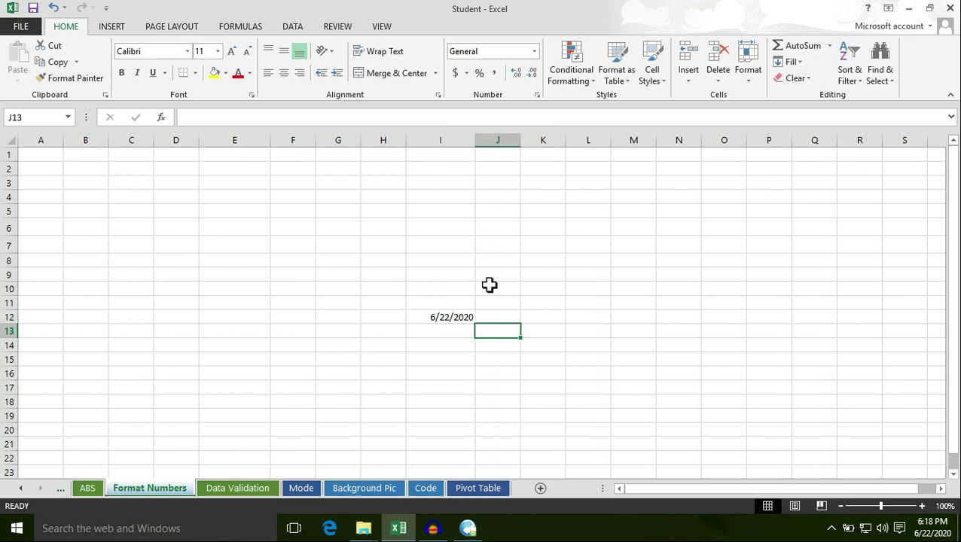
Step: Apply the Short Date format to the date in cell I12
{"action": "left_click", "coordinate": [447, 319]}
{"action": "left_click", "coordinate": [451, 354]}
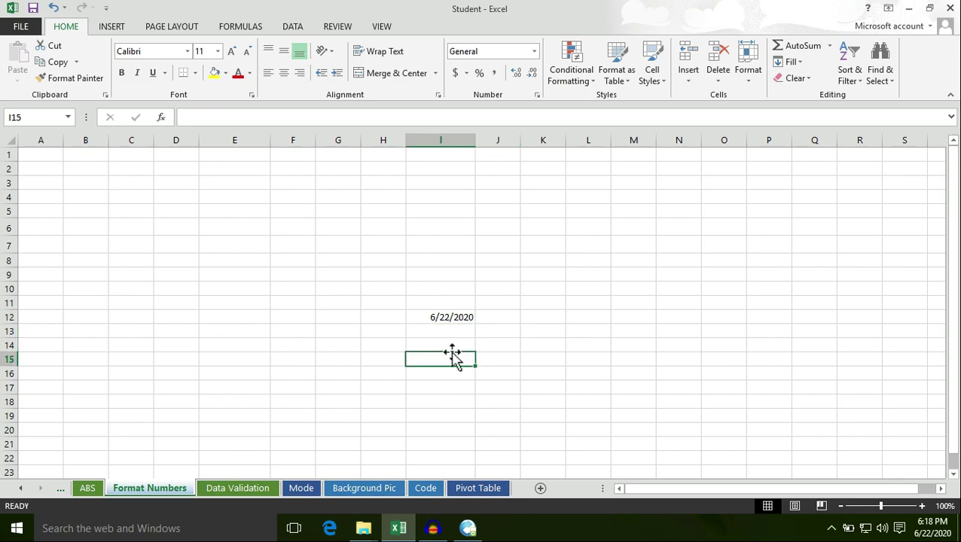
{"action": "left_click", "coordinate": [451, 318]}
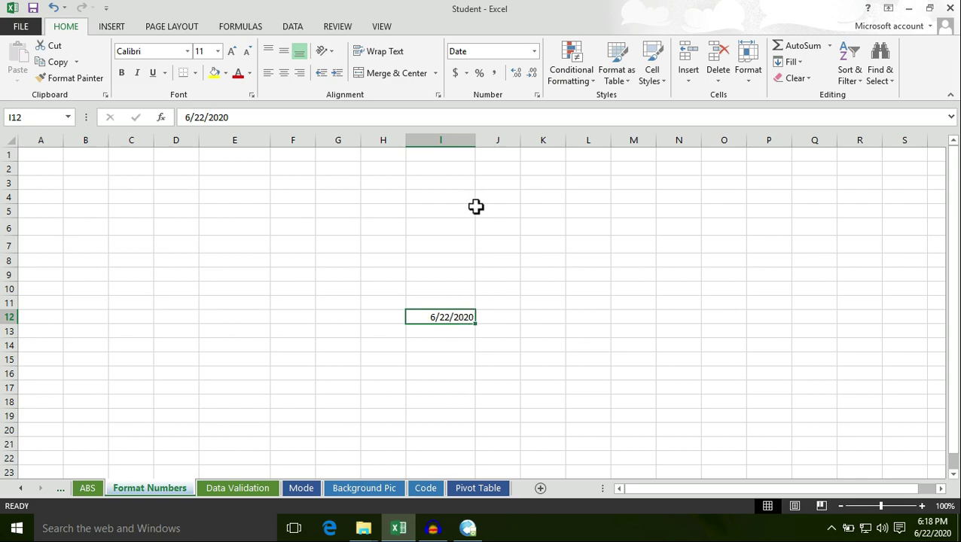
{"action": "left_click", "coordinate": [534, 51]}
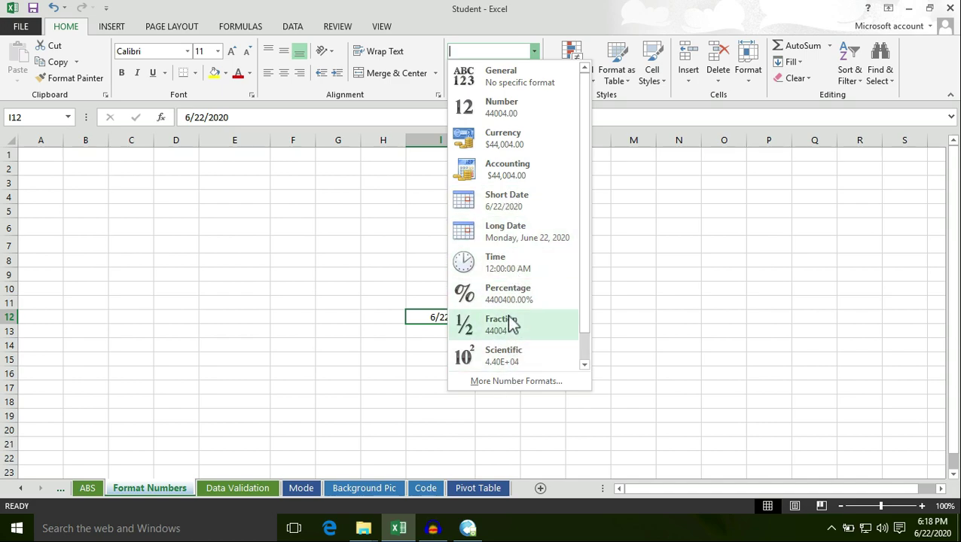
{"action": "left_click", "coordinate": [512, 207]}
{"action": "left_click", "coordinate": [494, 332]}
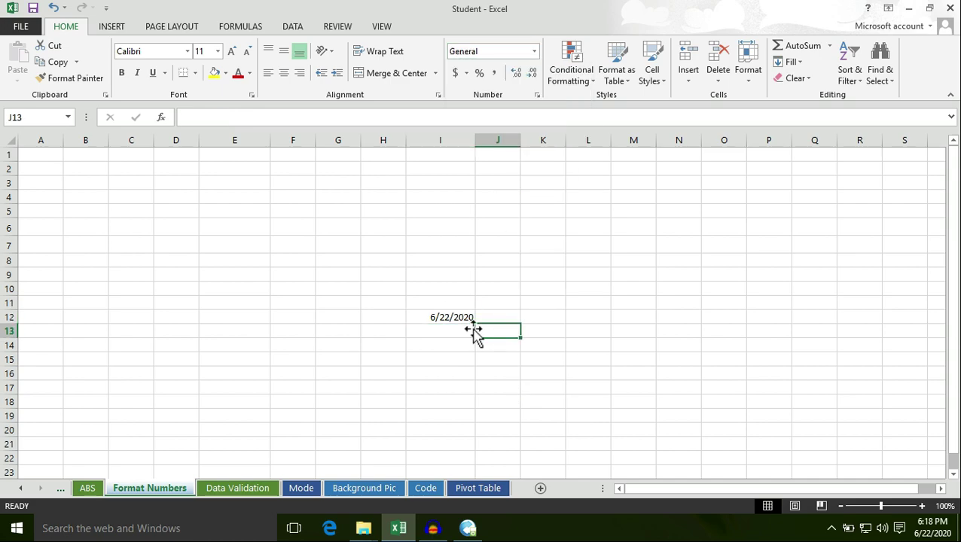
Step: Apply the Long Date format to cell I12 and widen column I until the full date fits
{"action": "left_click", "coordinate": [442, 317]}
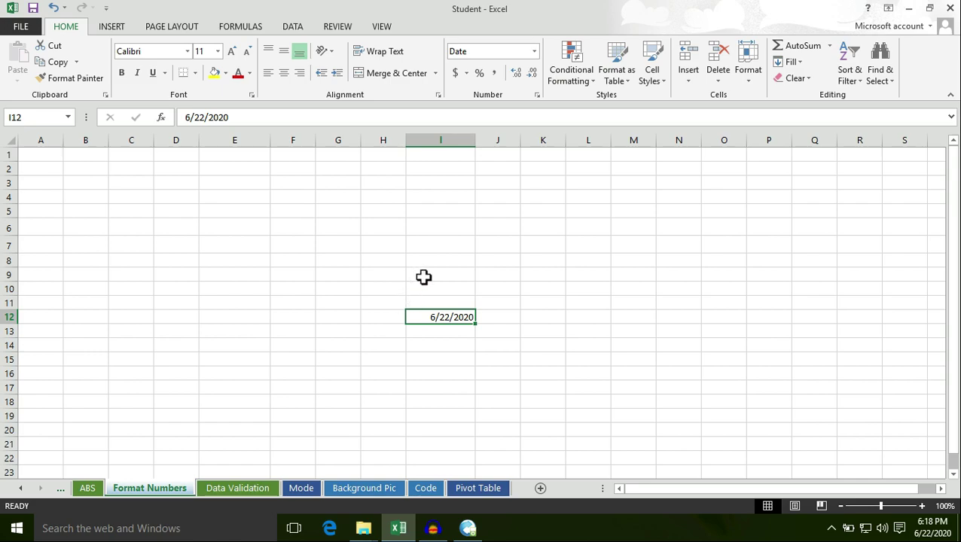
{"action": "left_click", "coordinate": [422, 369]}
{"action": "left_click", "coordinate": [449, 317]}
{"action": "left_click", "coordinate": [534, 51]}
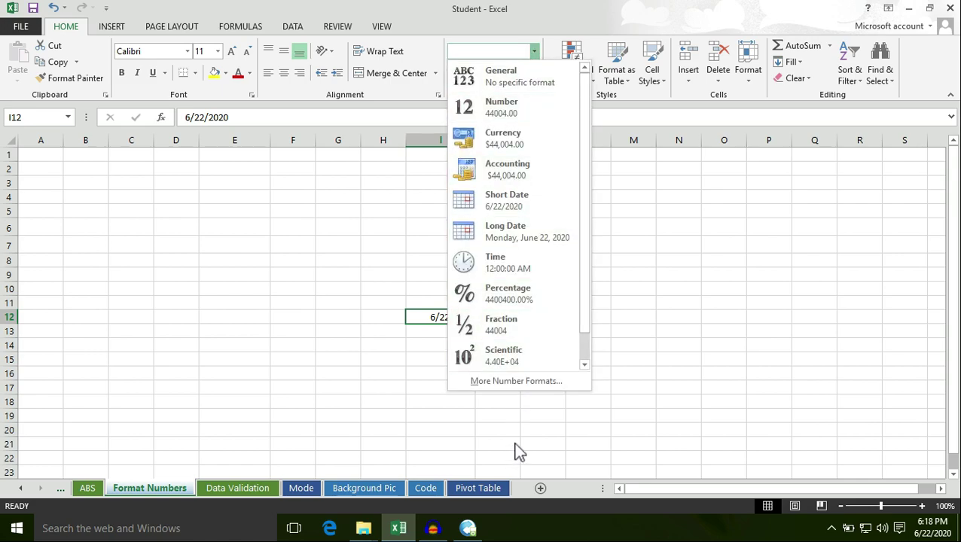
{"action": "left_click", "coordinate": [508, 235]}
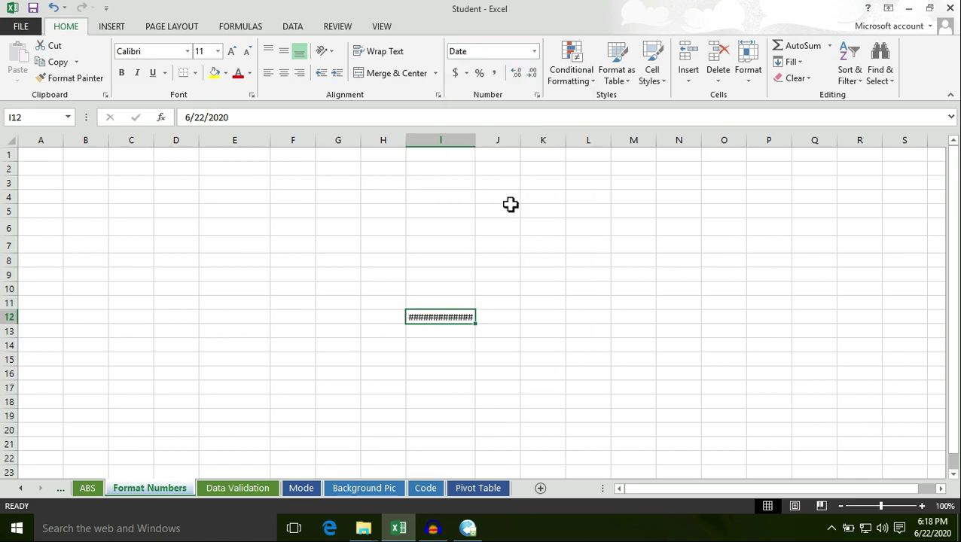
{"action": "left_click", "coordinate": [463, 167]}
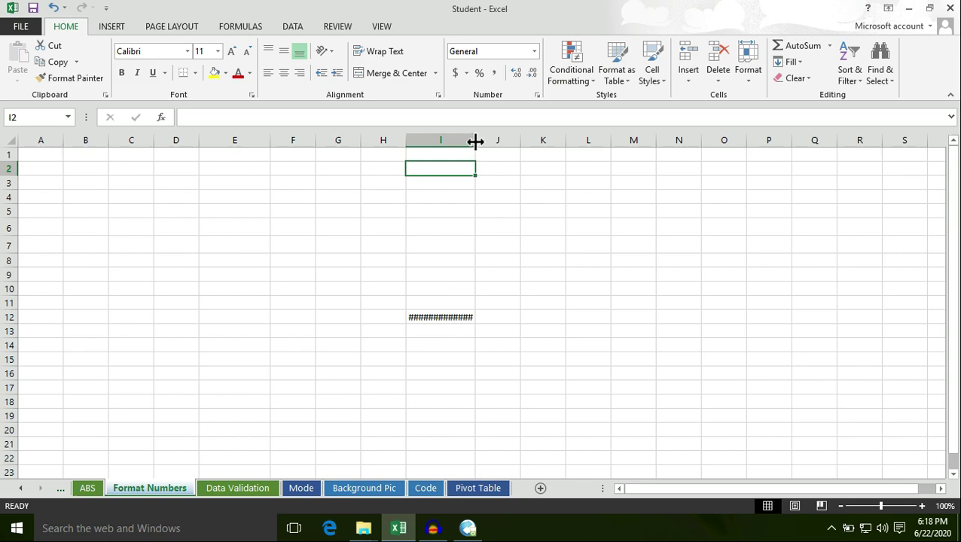
{"action": "left_click_drag", "start_coordinate": [475, 141], "coordinate": [519, 148]}
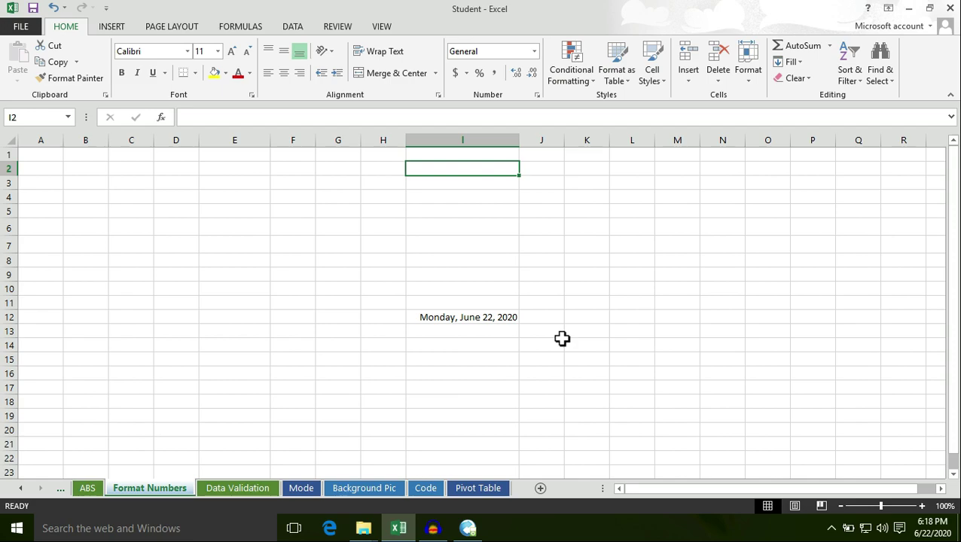
Step: Compare the stored date of cell I12 in the formula bar with the long date displayed in the cell
{"action": "left_click", "coordinate": [478, 317]}
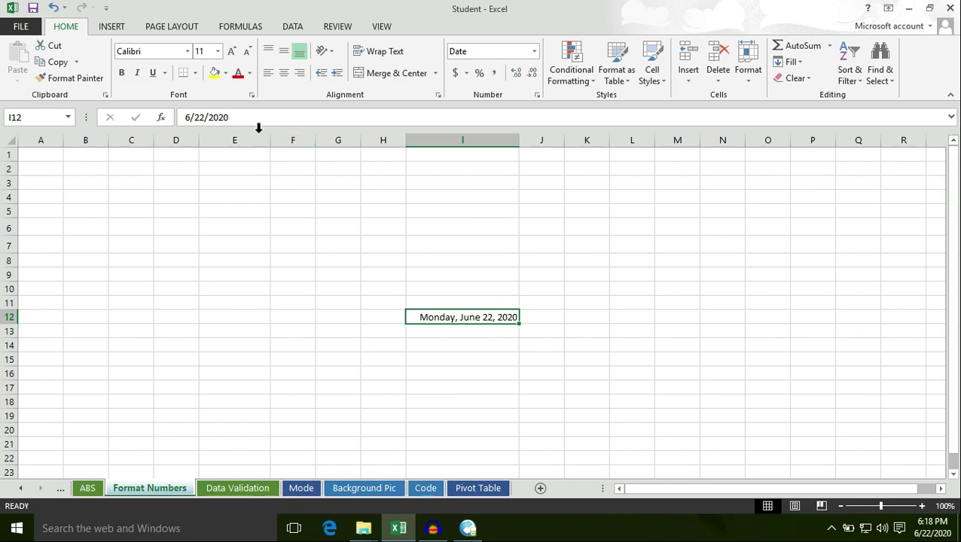
{"action": "left_click_drag", "start_coordinate": [246, 117], "coordinate": [185, 118]}
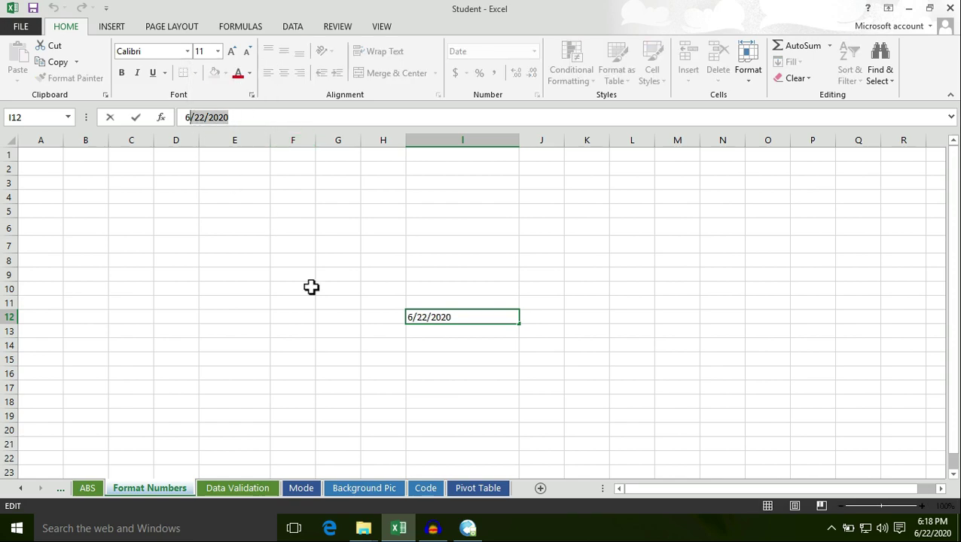
{"action": "left_click", "coordinate": [338, 332]}
{"action": "left_click", "coordinate": [474, 319]}
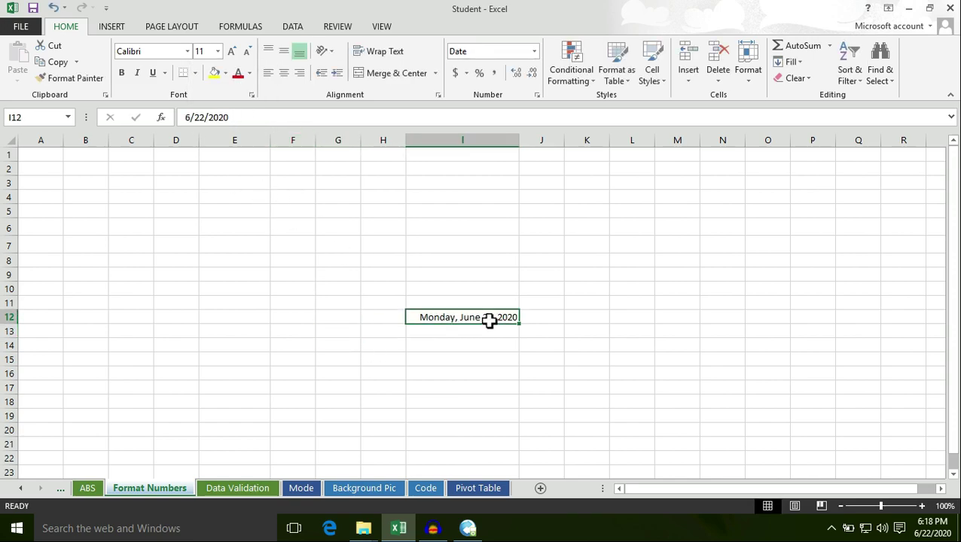
{"action": "left_click_drag", "start_coordinate": [237, 117], "coordinate": [185, 118]}
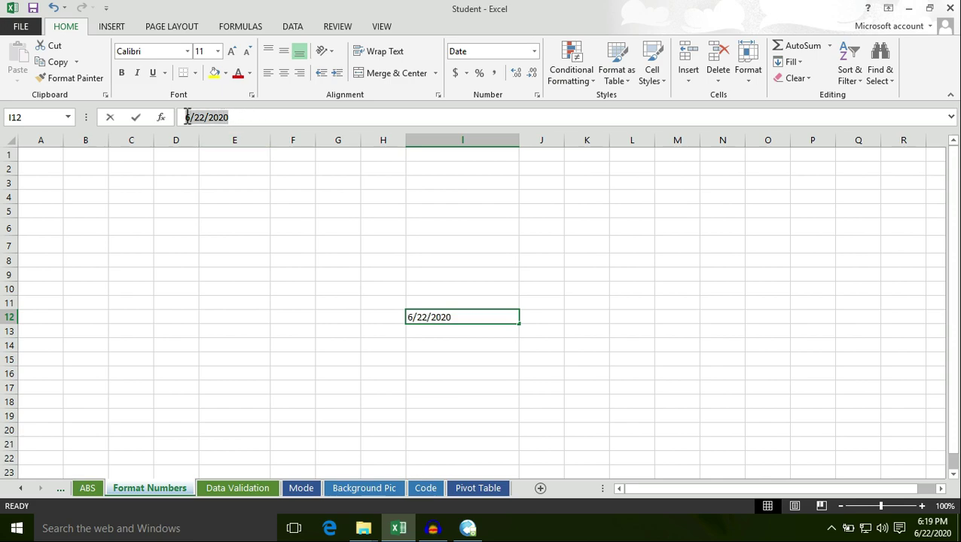
{"action": "left_click", "coordinate": [330, 317]}
{"action": "left_click", "coordinate": [444, 326]}
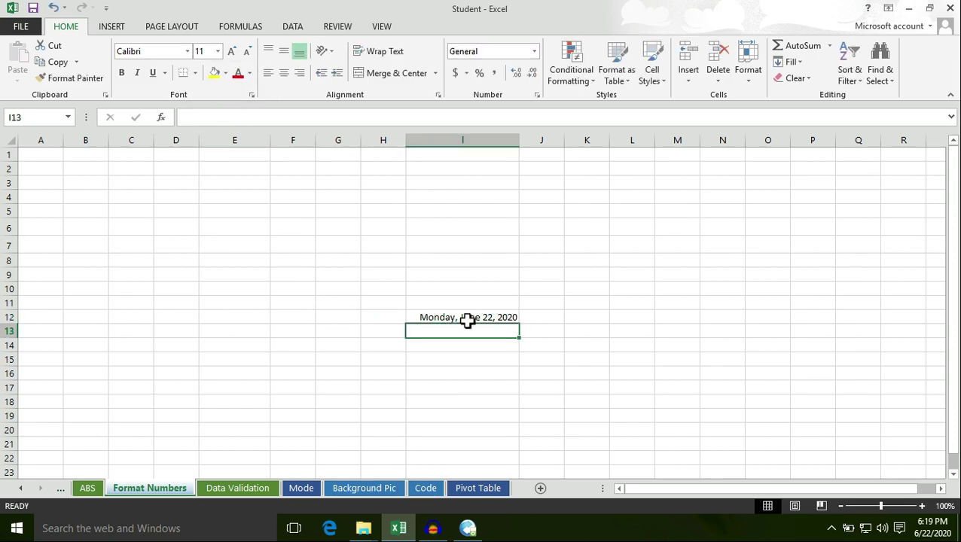
Step: Change the number format of cell I12 from Long Date back to Short Date
{"action": "left_click", "coordinate": [469, 319]}
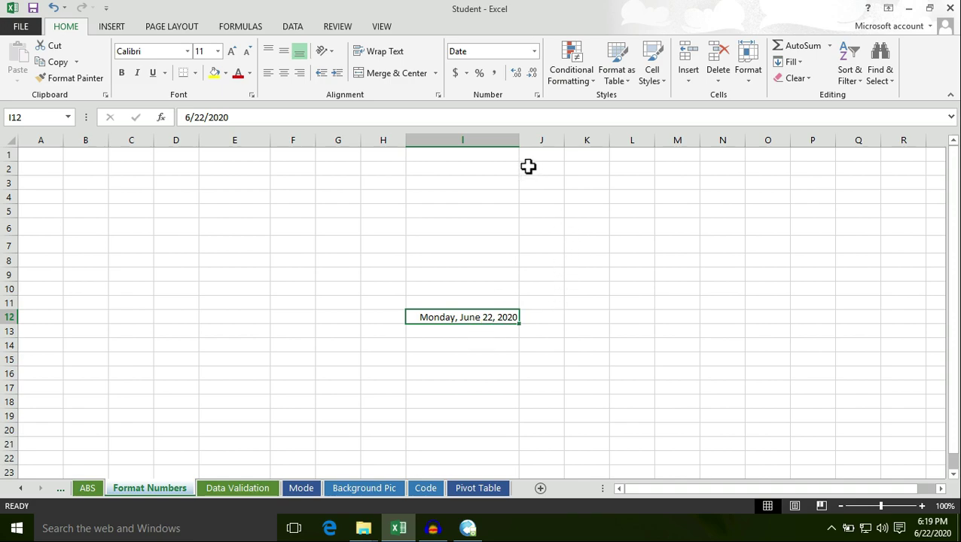
{"action": "left_click", "coordinate": [534, 51]}
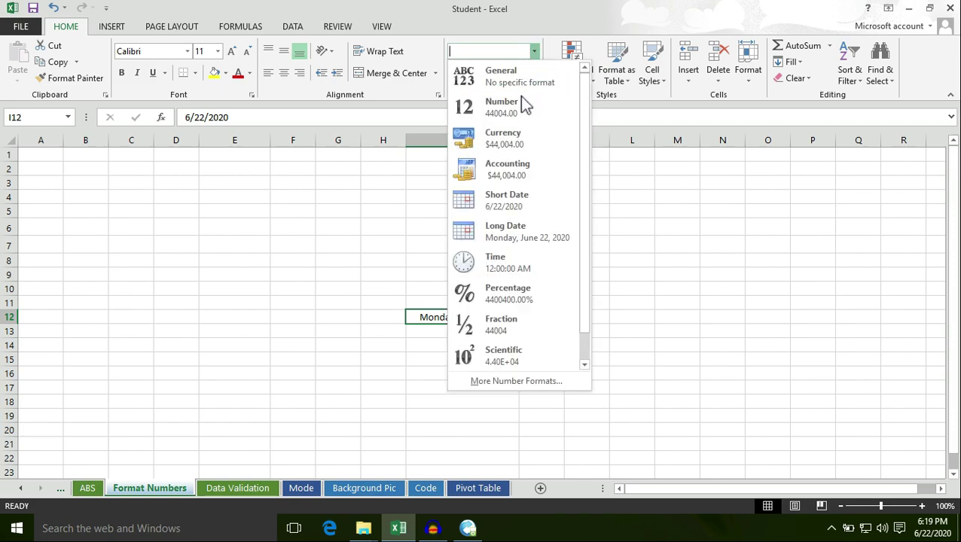
{"action": "left_click", "coordinate": [505, 209]}
{"action": "left_click", "coordinate": [504, 257]}
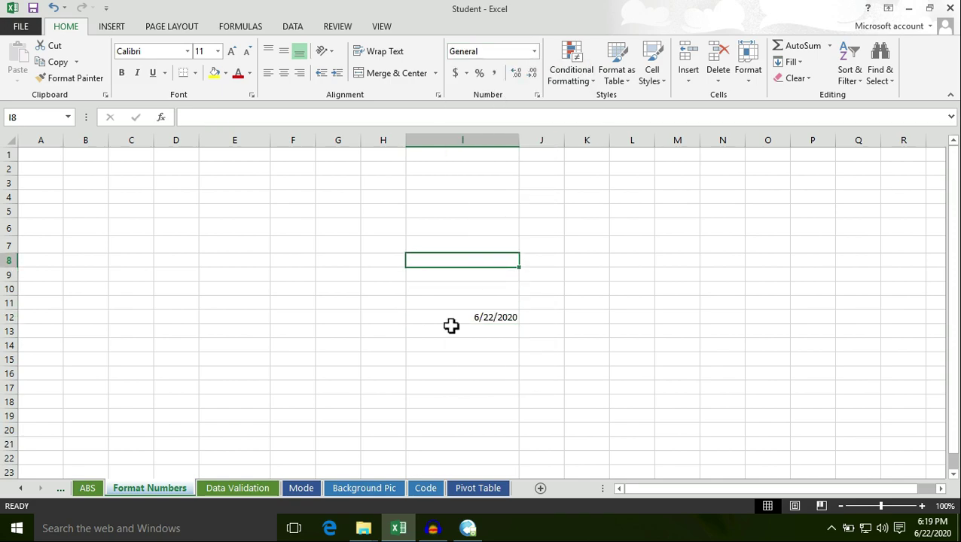
{"action": "left_click", "coordinate": [499, 320]}
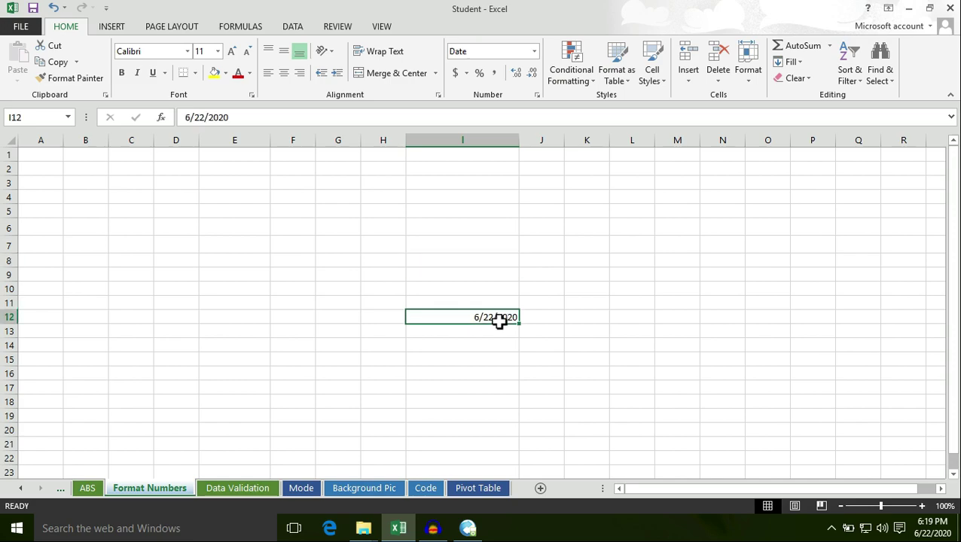
Step: Open the full number format settings for cell I12 and move the Format Cells dialog clear of the cell
{"action": "left_click", "coordinate": [463, 345]}
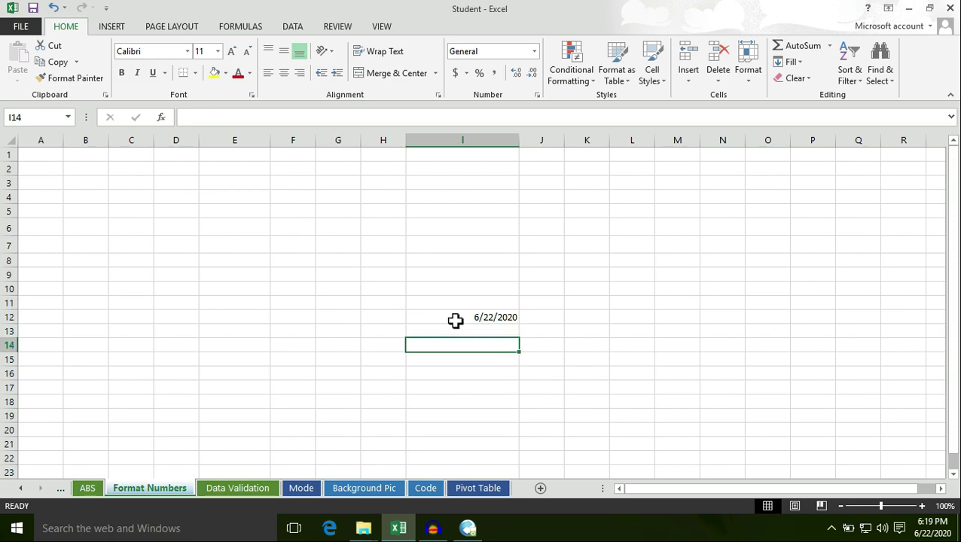
{"action": "left_click", "coordinate": [473, 320]}
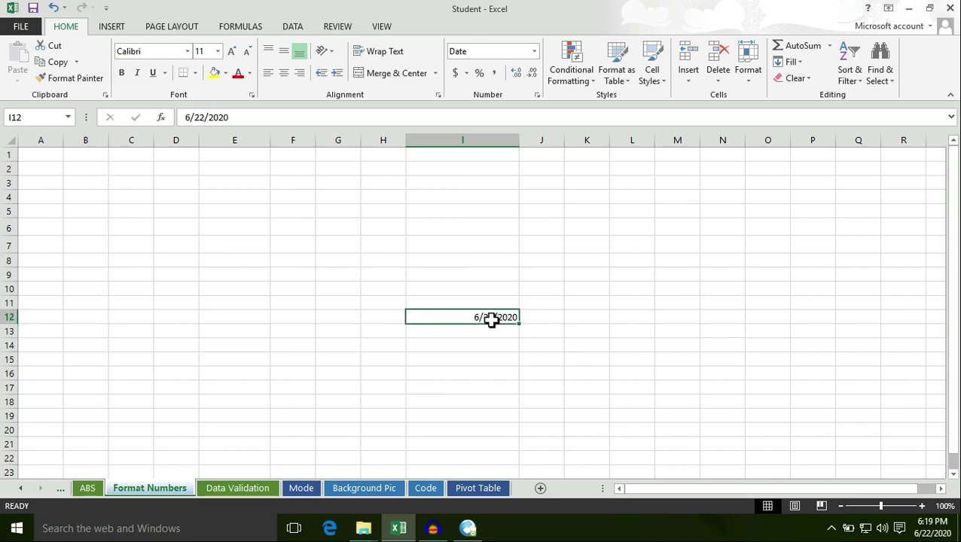
{"action": "left_click", "coordinate": [535, 51]}
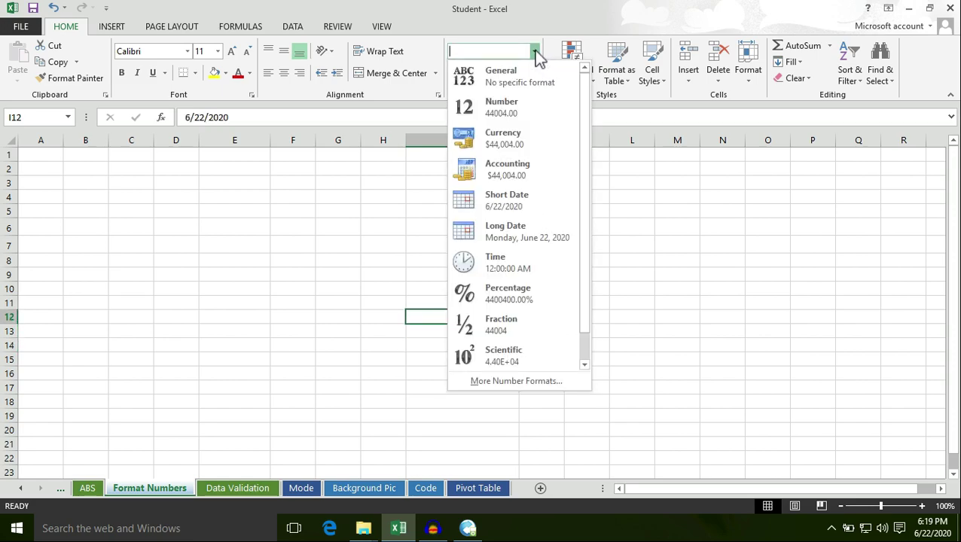
{"action": "left_click", "coordinate": [522, 381]}
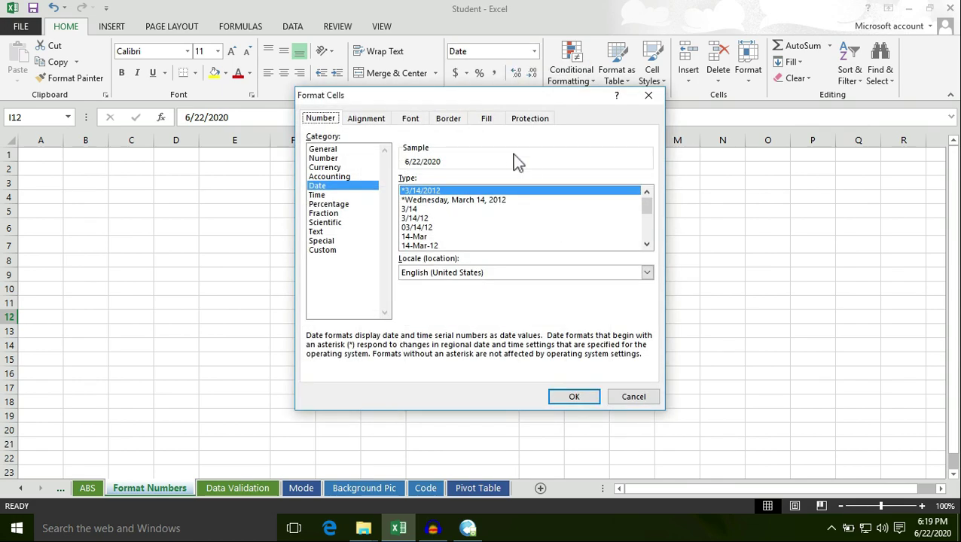
{"action": "left_click_drag", "start_coordinate": [447, 97], "coordinate": [497, 91]}
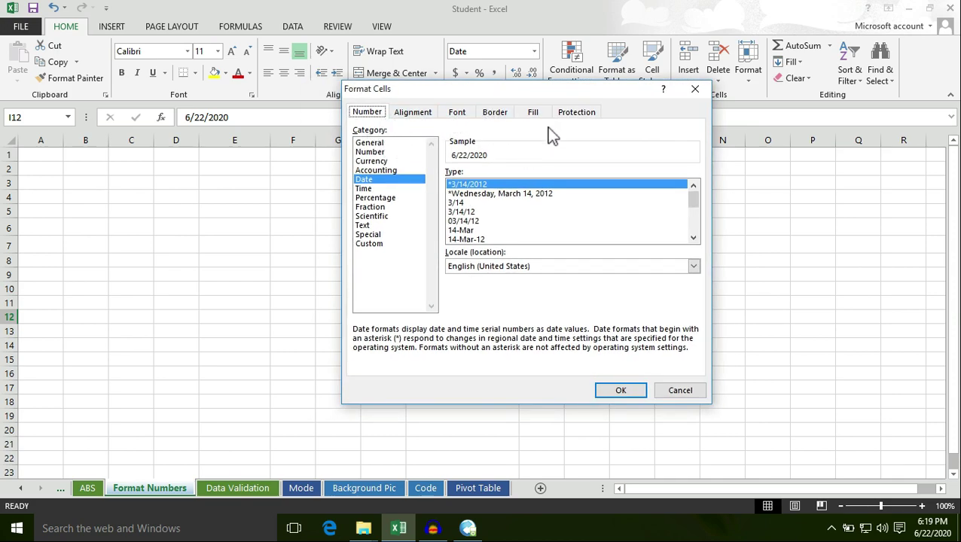
{"action": "left_click_drag", "start_coordinate": [464, 94], "coordinate": [604, 97]}
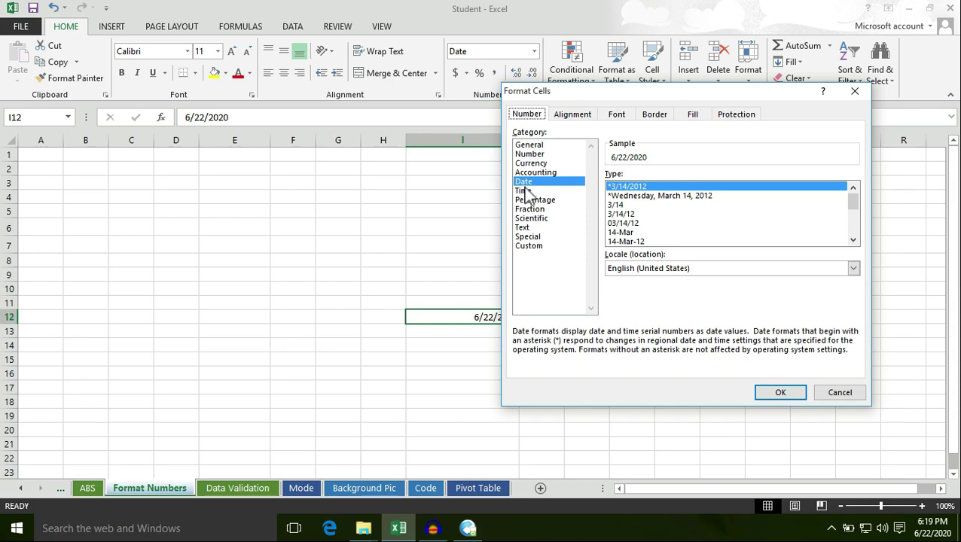
{"action": "left_click_drag", "start_coordinate": [634, 91], "coordinate": [456, 80]}
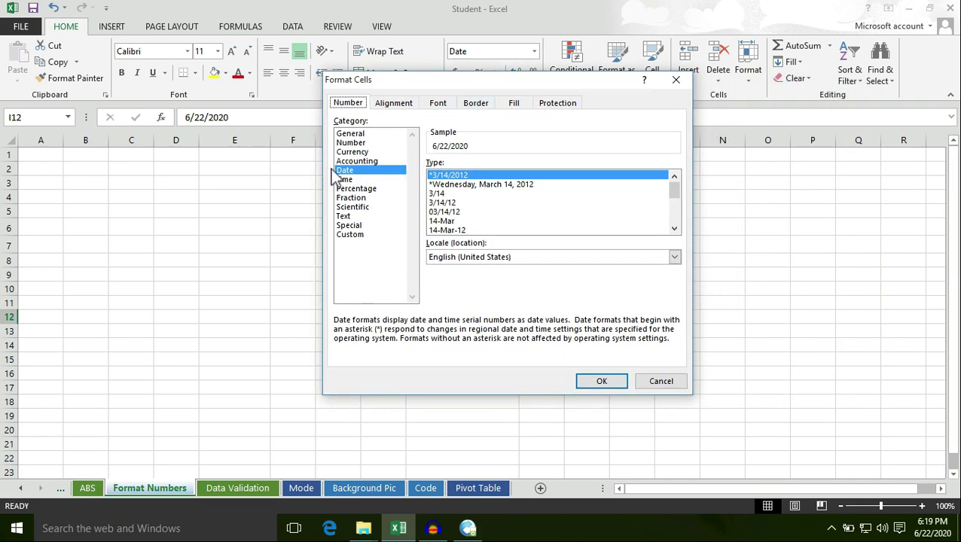
{"action": "left_click_drag", "start_coordinate": [435, 84], "coordinate": [360, 82]}
{"action": "mouse_move", "coordinate": [598, 187]}
{"action": "left_mouse_down"}
{"action": "mouse_move", "coordinate": [598, 223]}
{"action": "mouse_move", "coordinate": [601, 173]}
{"action": "left_mouse_up"}
{"action": "left_click_drag", "start_coordinate": [381, 79], "coordinate": [158, 89]}
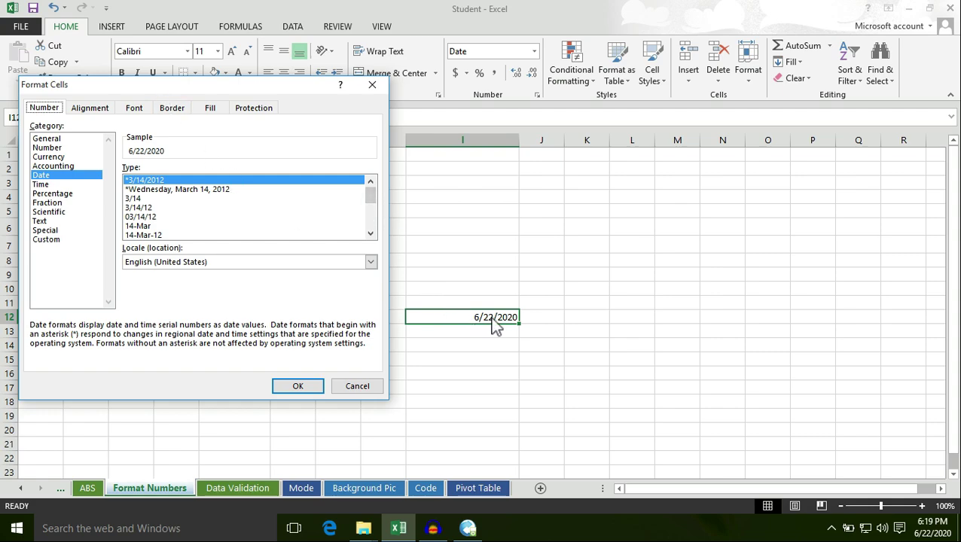
Step: Apply the date type "March 14, 2012" to cell I12
{"action": "left_click_drag", "start_coordinate": [370, 200], "coordinate": [378, 224]}
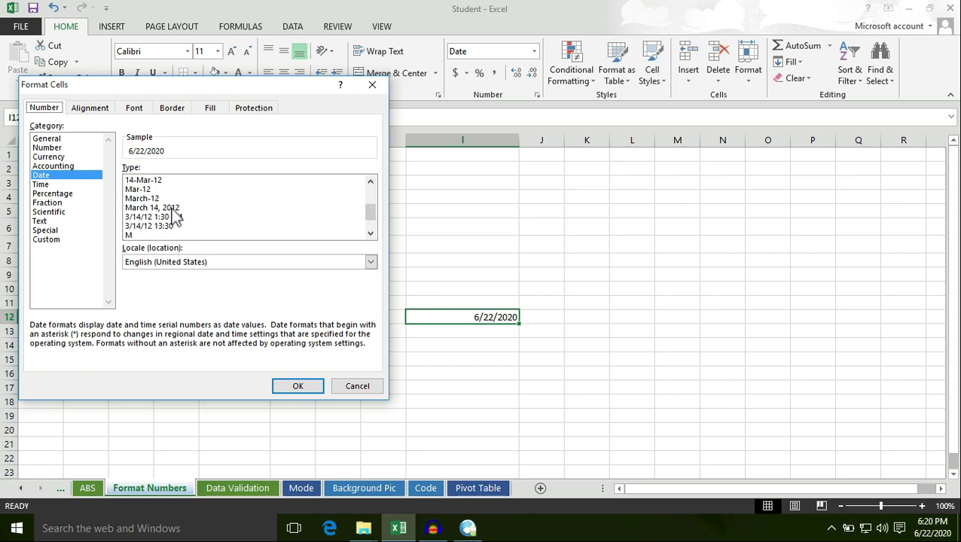
{"action": "left_click", "coordinate": [167, 210]}
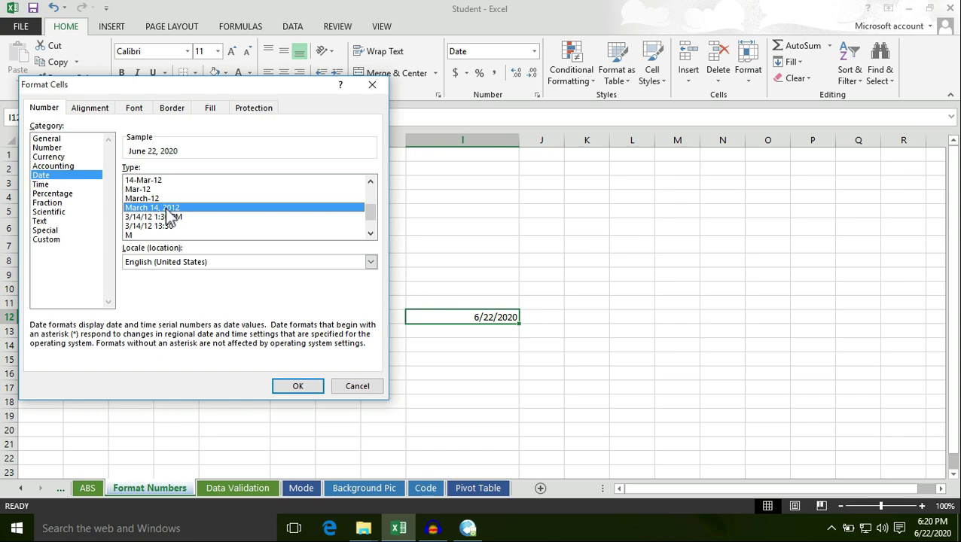
{"action": "left_click", "coordinate": [296, 388]}
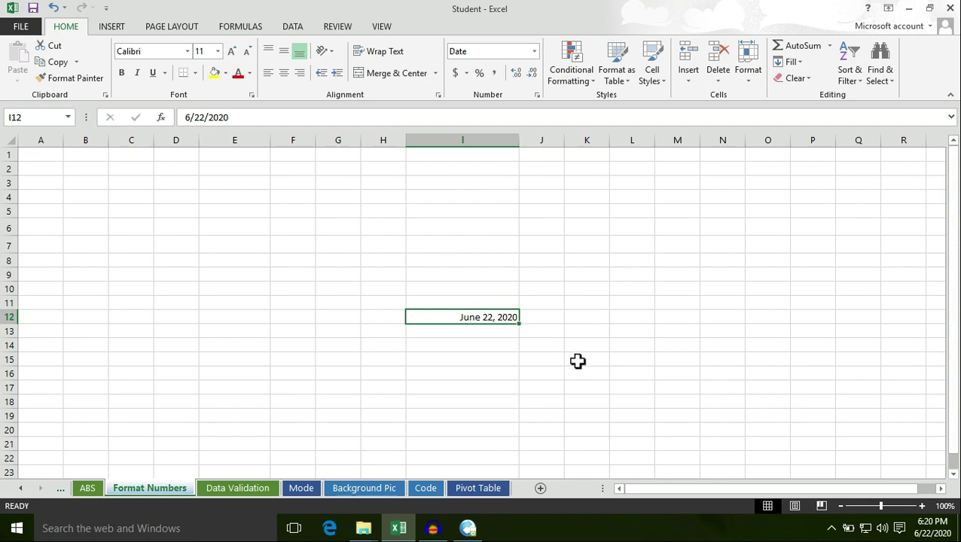
Step: Compare the stored date of cell I12 in the formula bar with the month-name date displayed in the cell
{"action": "left_click", "coordinate": [508, 360]}
{"action": "left_click", "coordinate": [497, 318]}
{"action": "left_click", "coordinate": [221, 117]}
{"action": "left_click_drag", "start_coordinate": [223, 117], "coordinate": [187, 117]}
{"action": "left_click", "coordinate": [292, 331]}
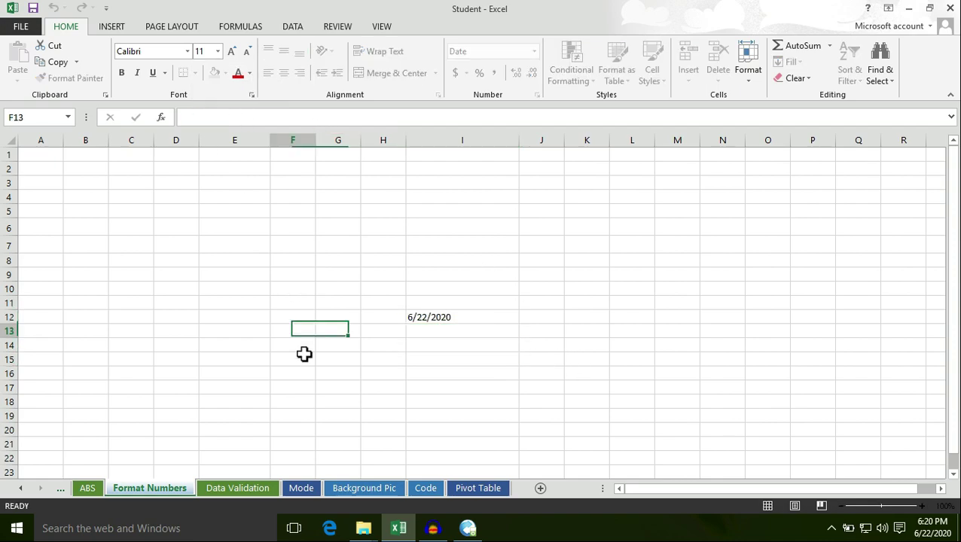
{"action": "left_click", "coordinate": [463, 319]}
{"action": "double_click", "coordinate": [467, 319]}
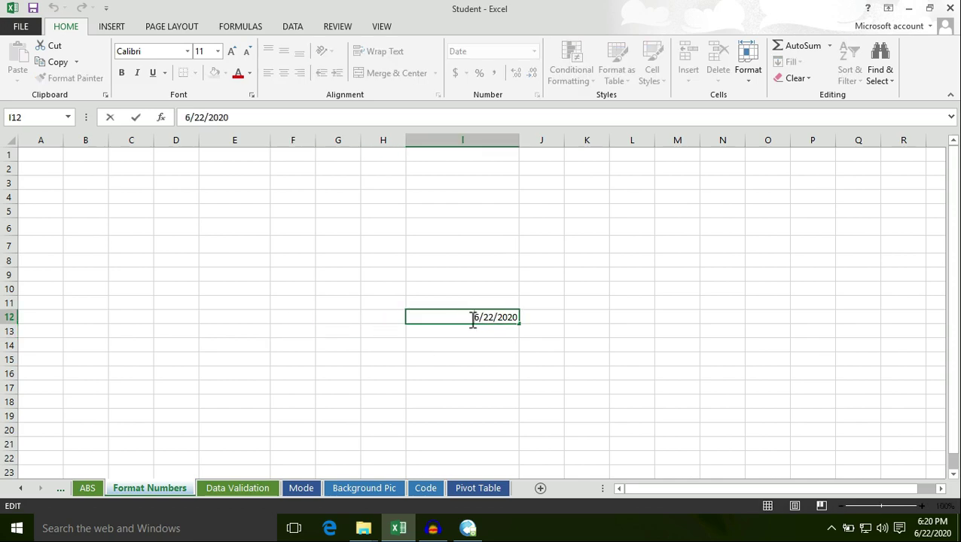
{"action": "left_click", "coordinate": [468, 358]}
{"action": "left_click", "coordinate": [489, 318]}
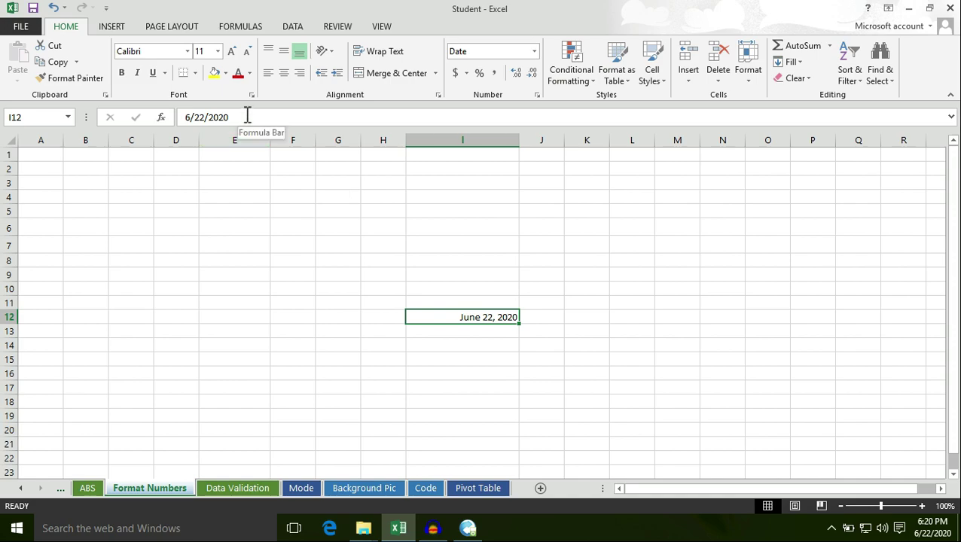
{"action": "left_click_drag", "start_coordinate": [254, 118], "coordinate": [182, 118]}
{"action": "left_click", "coordinate": [293, 302]}
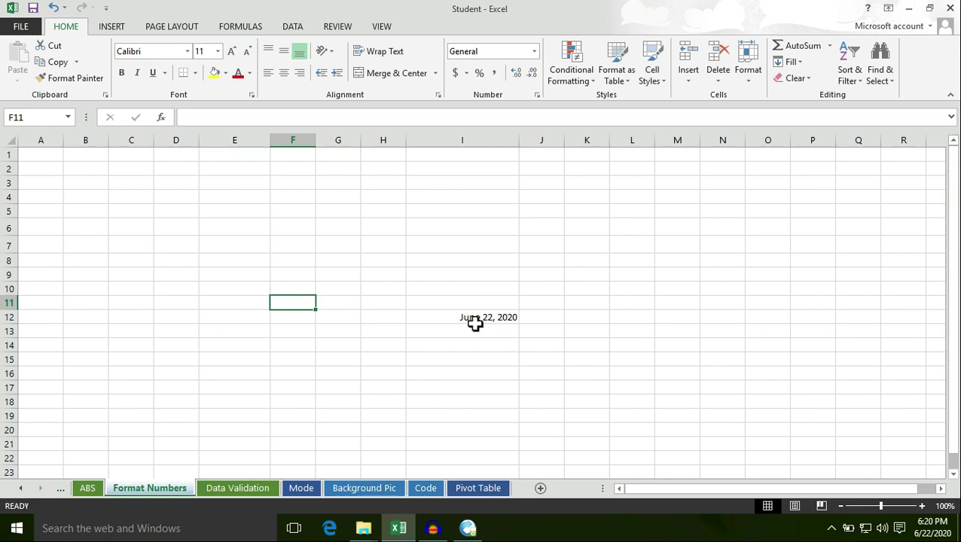
{"action": "left_click", "coordinate": [452, 316]}
{"action": "left_click_drag", "start_coordinate": [246, 118], "coordinate": [190, 118]}
{"action": "left_click", "coordinate": [339, 317]}
{"action": "left_click", "coordinate": [451, 331]}
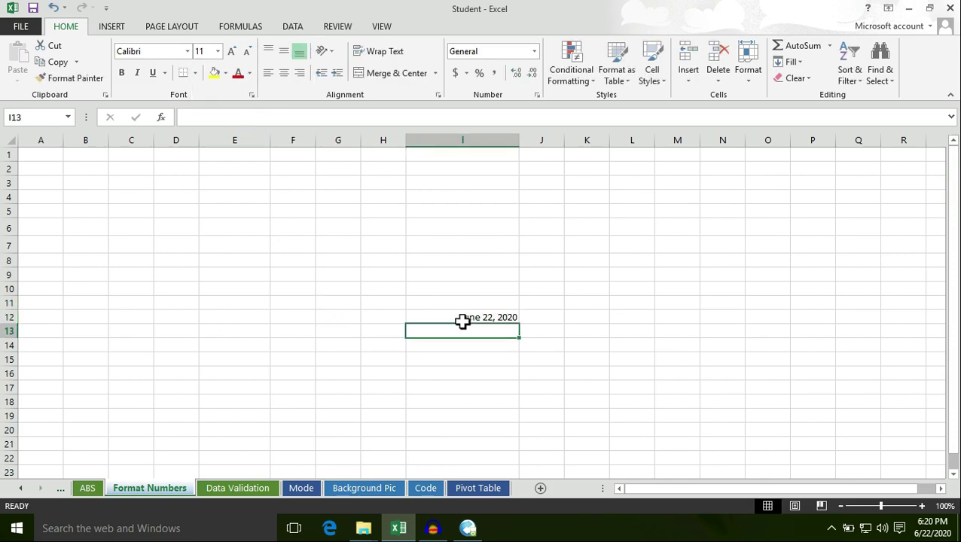
Step: Change the date type of cell I12 to "14-Mar-12" in its cell format settings
{"action": "left_click", "coordinate": [485, 317]}
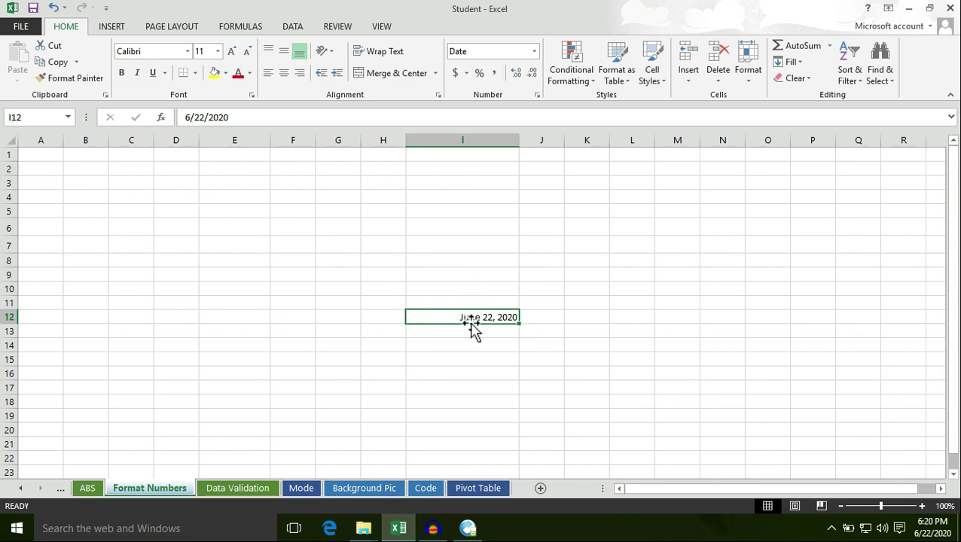
{"action": "right_click", "coordinate": [470, 324]}
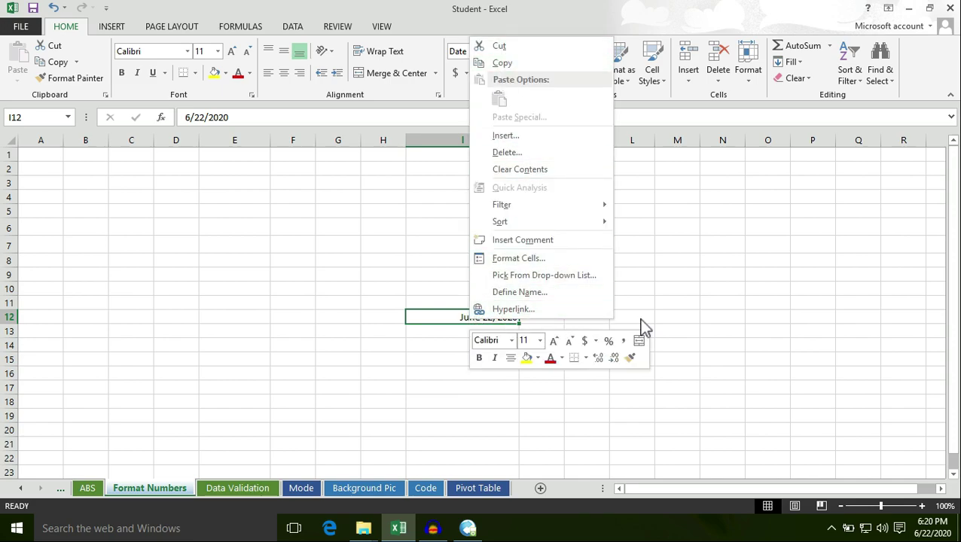
{"action": "left_click", "coordinate": [511, 259]}
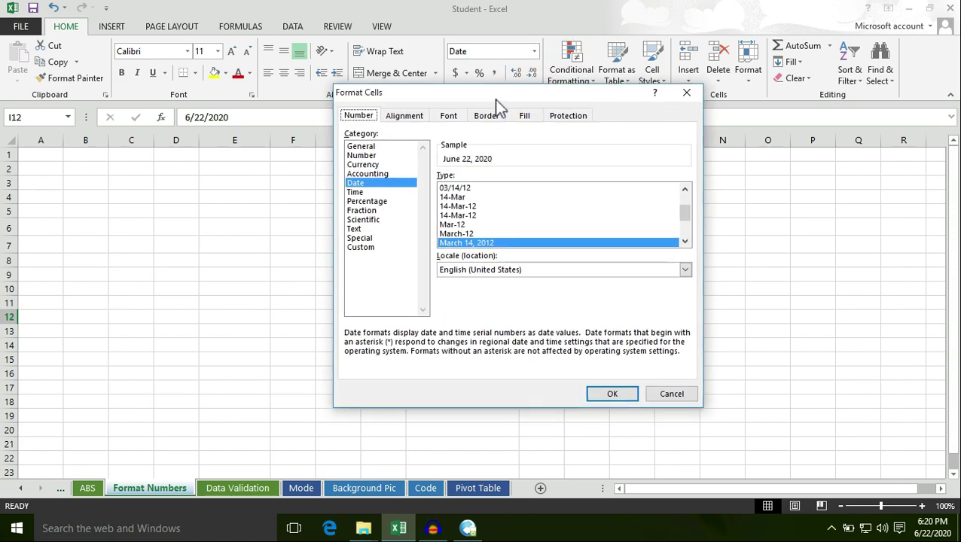
{"action": "left_click_drag", "start_coordinate": [495, 99], "coordinate": [501, 88]}
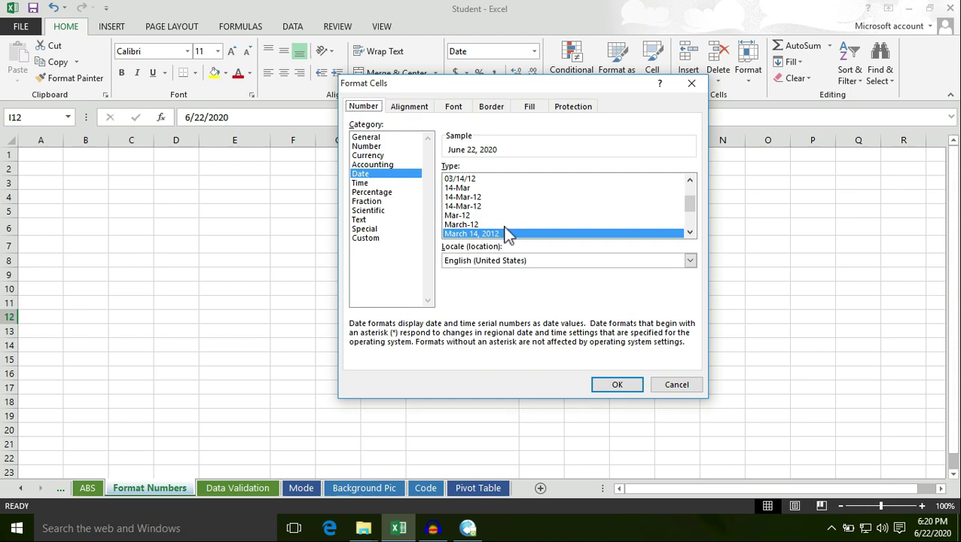
{"action": "left_click_drag", "start_coordinate": [691, 208], "coordinate": [690, 231]}
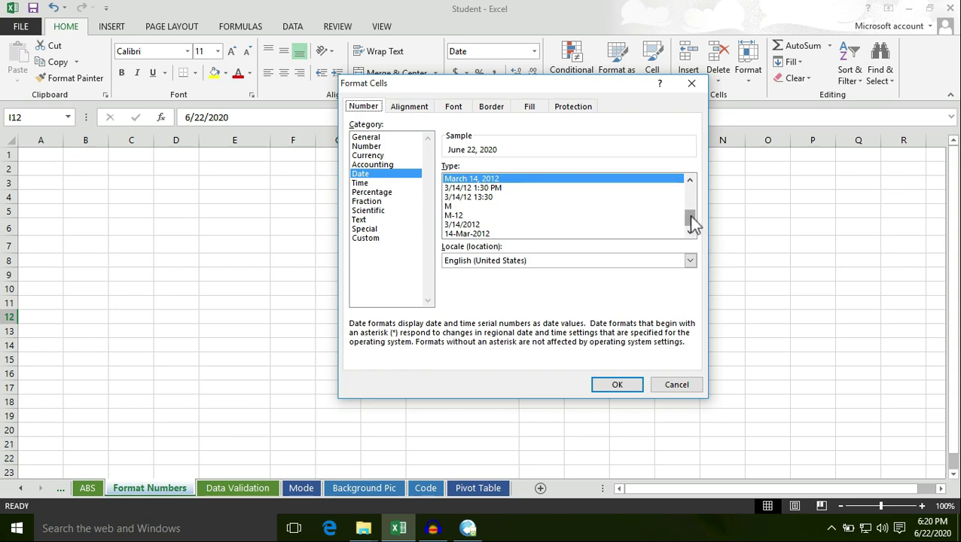
{"action": "left_click_drag", "start_coordinate": [693, 224], "coordinate": [693, 193]}
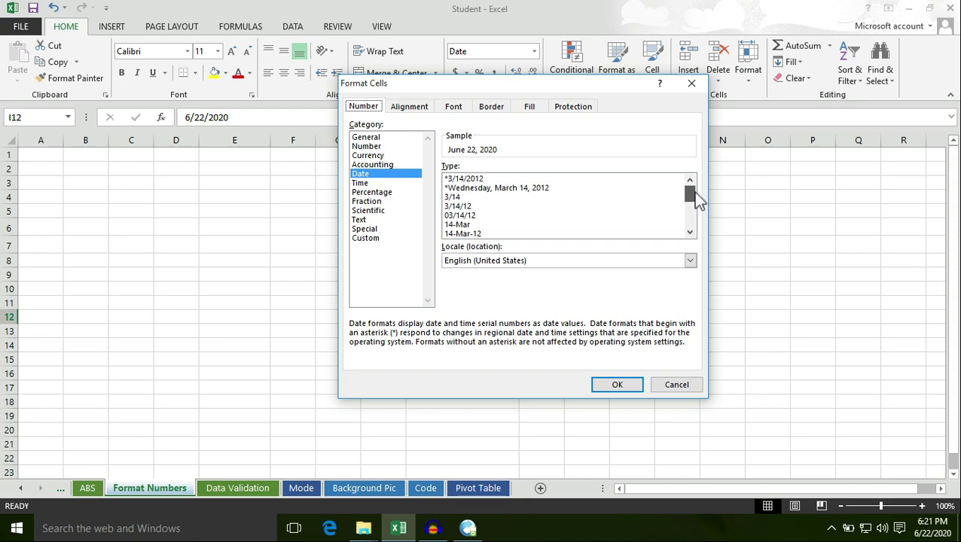
{"action": "left_click", "coordinate": [472, 235]}
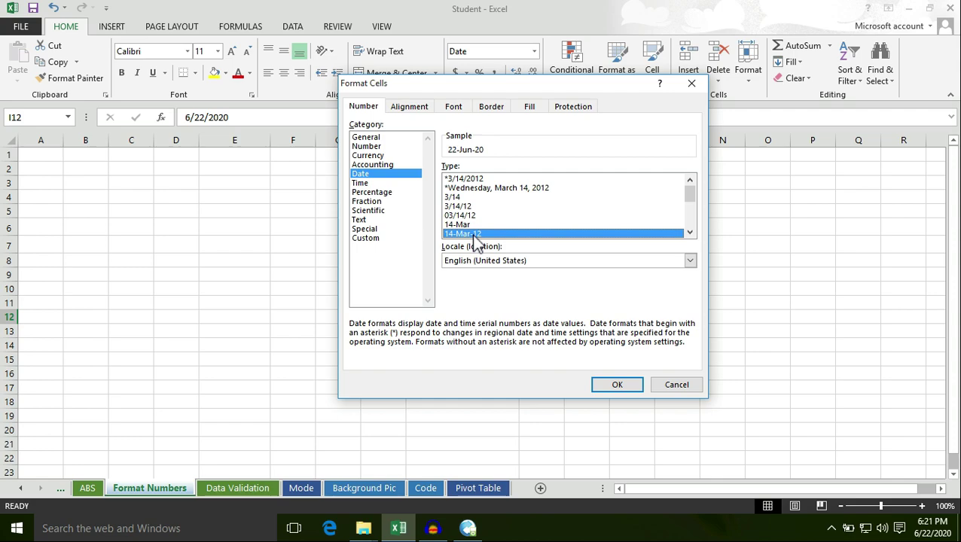
{"action": "left_click", "coordinate": [616, 384]}
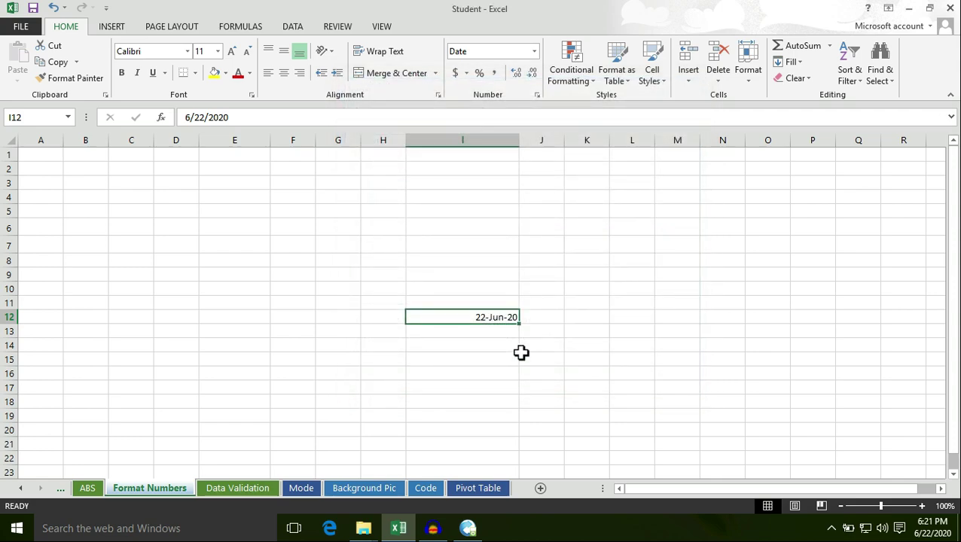
{"action": "left_click", "coordinate": [461, 359]}
{"action": "left_click", "coordinate": [498, 317]}
{"action": "left_click", "coordinate": [476, 353]}
{"action": "left_click", "coordinate": [499, 324]}
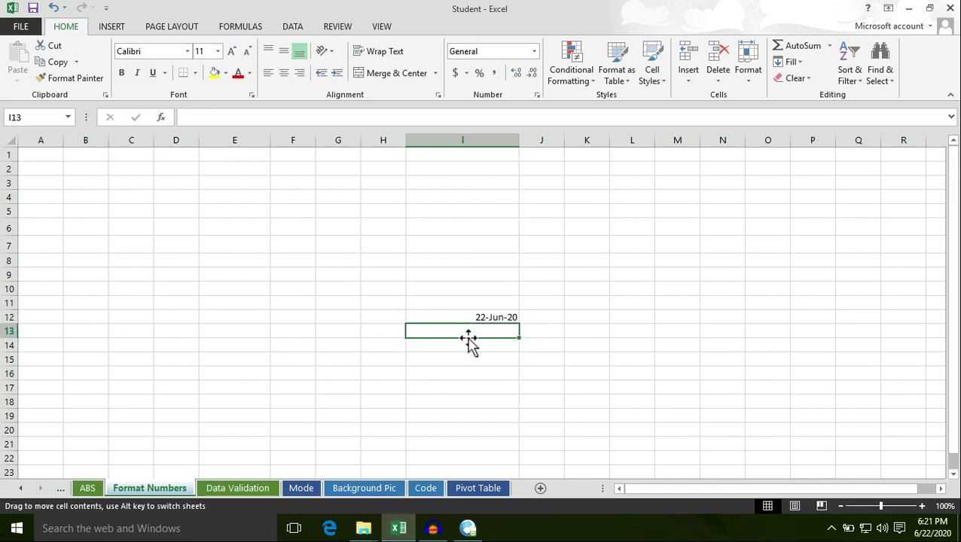
Step: Change the number format of cell I12 to General and compare its displayed and stored values
{"action": "left_click", "coordinate": [465, 318]}
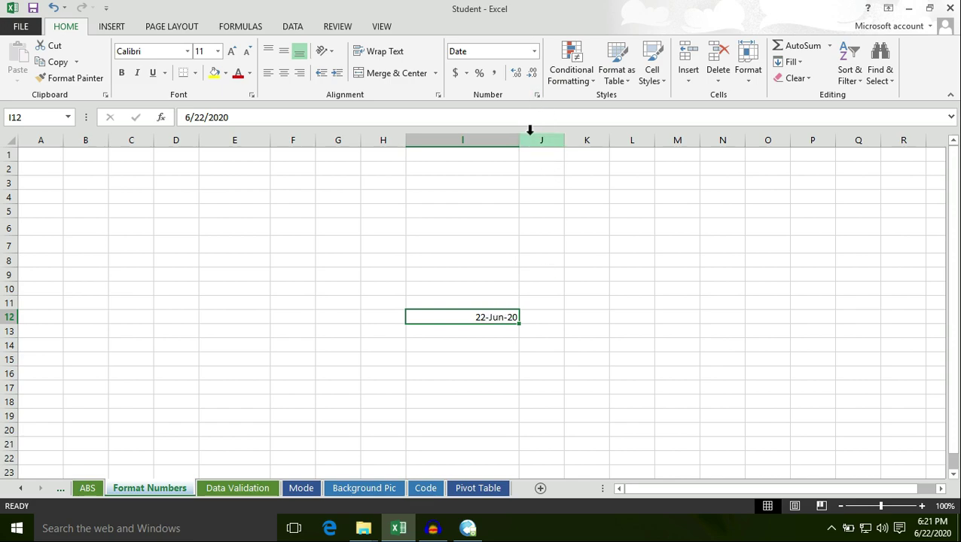
{"action": "left_click", "coordinate": [535, 59]}
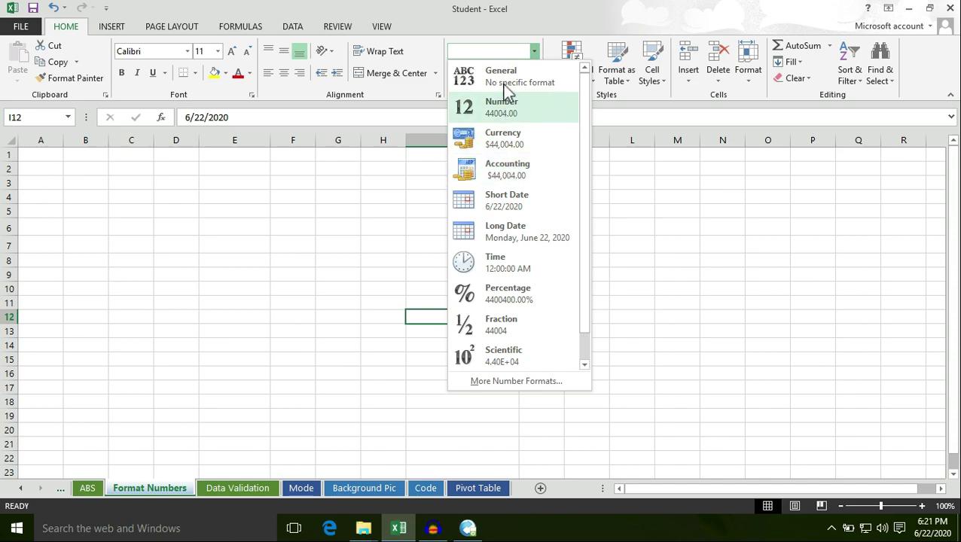
{"action": "left_click", "coordinate": [527, 88]}
{"action": "left_click", "coordinate": [491, 225]}
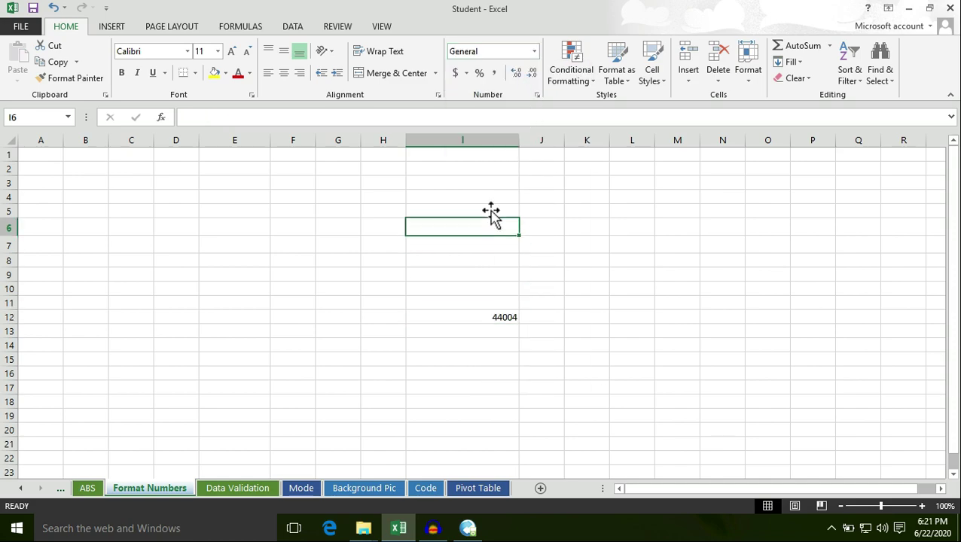
{"action": "left_click", "coordinate": [515, 320]}
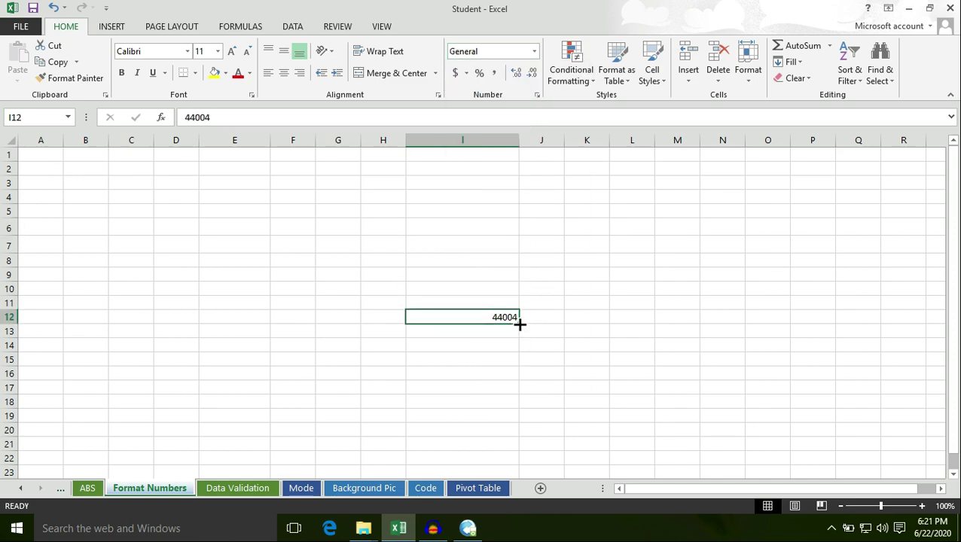
{"action": "left_click", "coordinate": [507, 345]}
{"action": "left_click", "coordinate": [501, 315]}
Step: Clear the contents of cell I12
{"action": "right_click", "coordinate": [491, 320]}
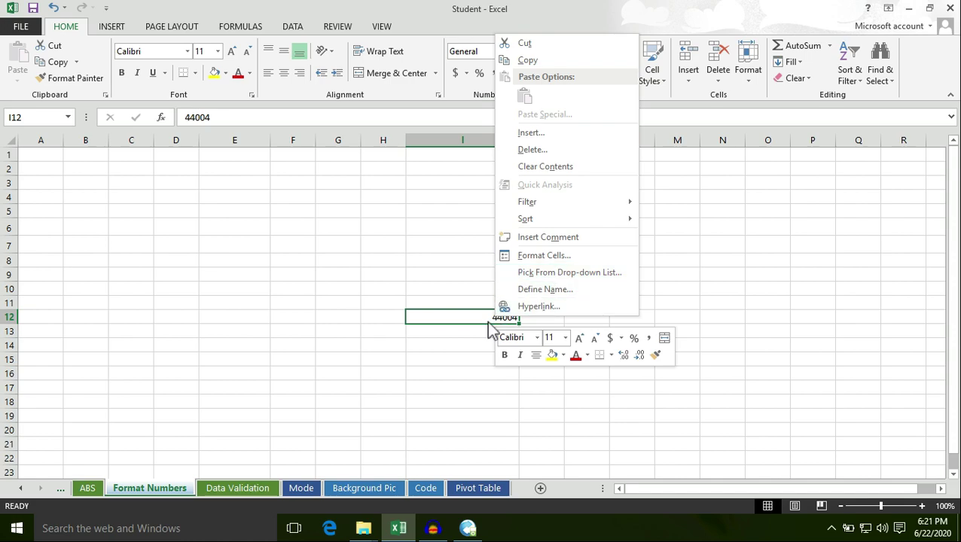
{"action": "key", "text": "Escape"}
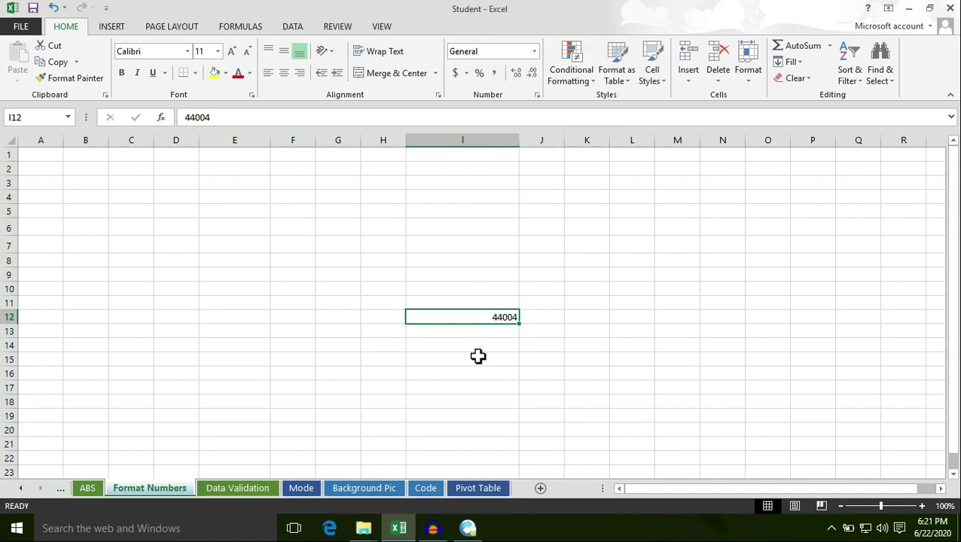
{"action": "right_click", "coordinate": [488, 317]}
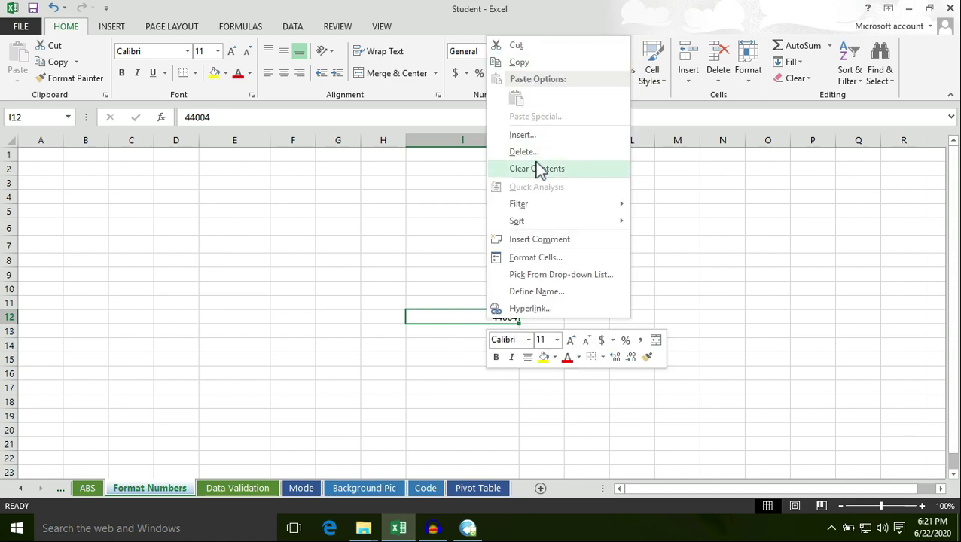
{"action": "left_click", "coordinate": [552, 172]}
{"action": "left_click", "coordinate": [461, 359]}
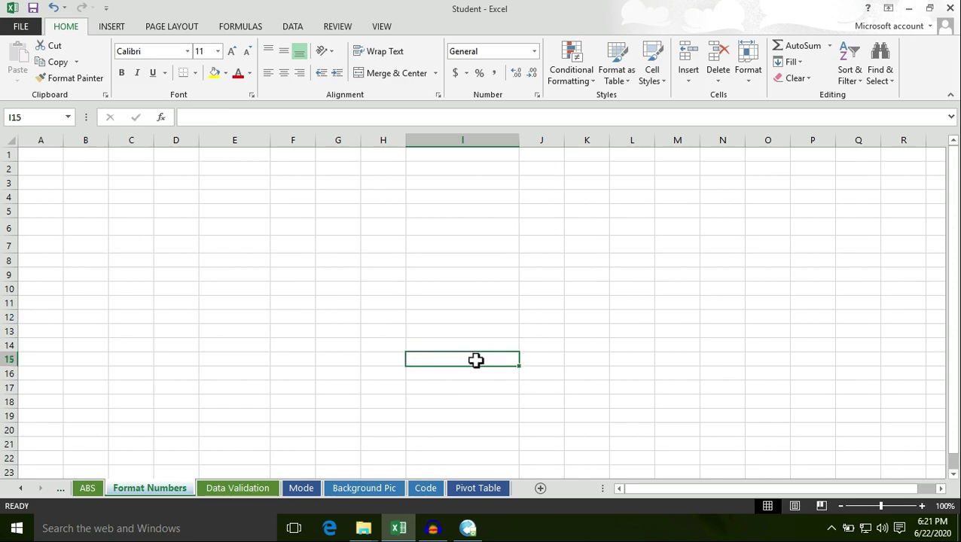
{"action": "left_click", "coordinate": [485, 412]}
Step: Review the list of available number formats for the empty cell I14, from General to Text
{"action": "left_click", "coordinate": [462, 345]}
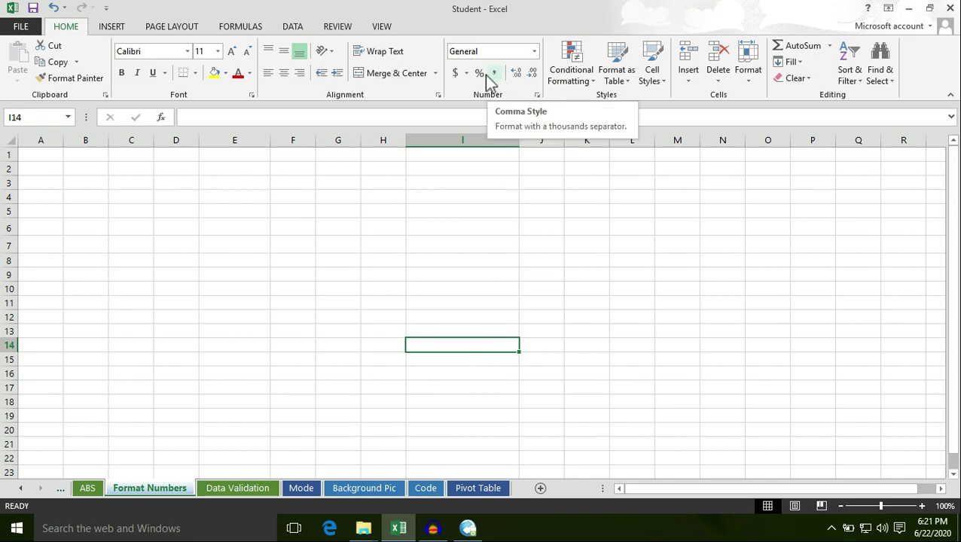
{"action": "left_click", "coordinate": [534, 51]}
{"action": "scroll", "coordinate": [542, 283], "scroll_direction": "down", "scroll_amount": 1}
{"action": "scroll", "coordinate": [545, 318], "scroll_direction": "up", "scroll_amount": 1}
{"action": "scroll", "coordinate": [528, 258], "scroll_direction": "down", "scroll_amount": 1}
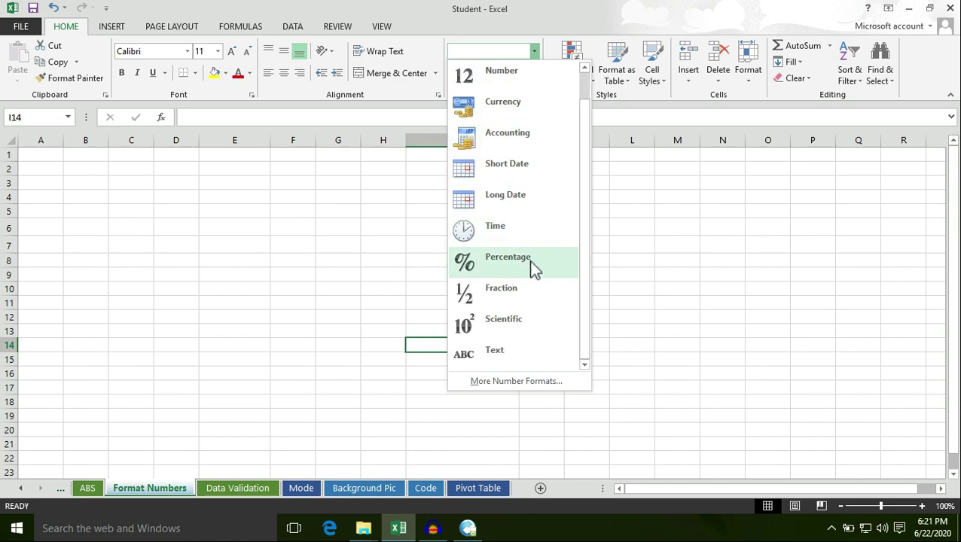
{"action": "scroll", "coordinate": [531, 342], "scroll_direction": "up", "scroll_amount": 1}
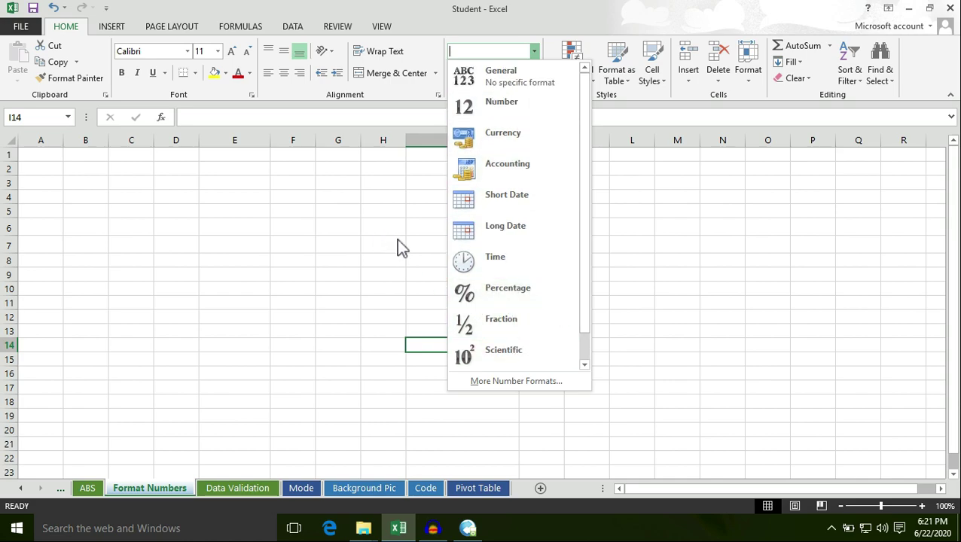
{"action": "left_click", "coordinate": [462, 275]}
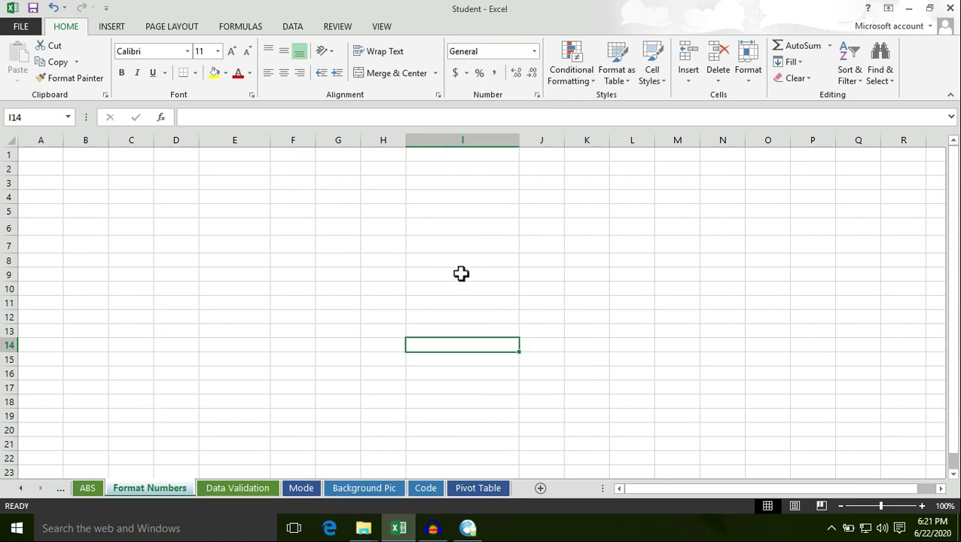
Step: Insert the current time, 6:22 PM, into cell I9 and check its stored value
{"action": "left_click", "coordinate": [462, 275]}
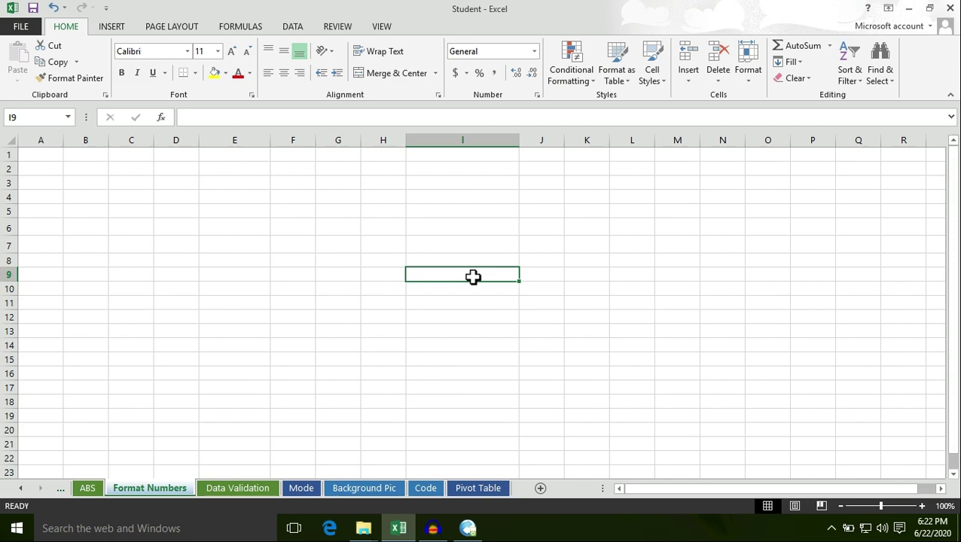
{"action": "key", "text": "ctrl+shift+semicolon"}
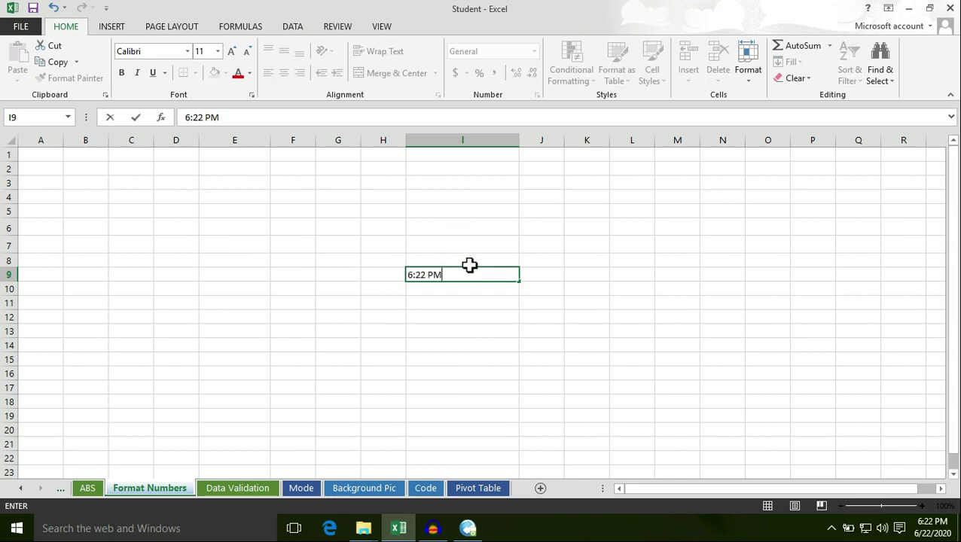
{"action": "left_click", "coordinate": [478, 312]}
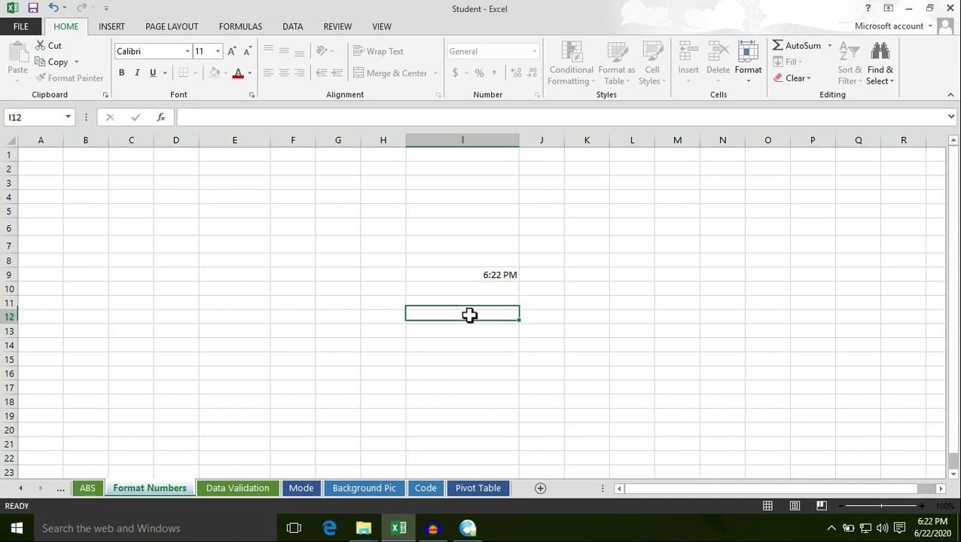
{"action": "left_click", "coordinate": [491, 275]}
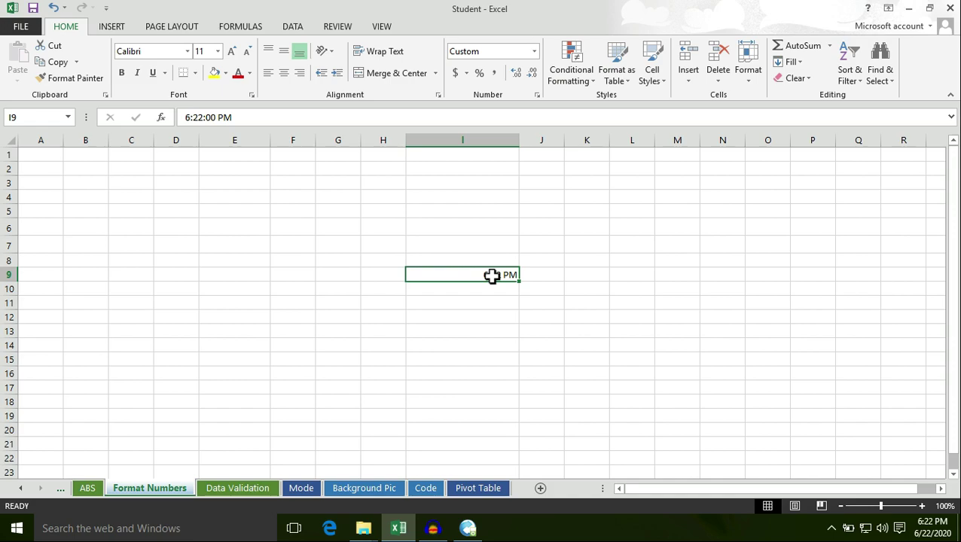
{"action": "left_click", "coordinate": [459, 331]}
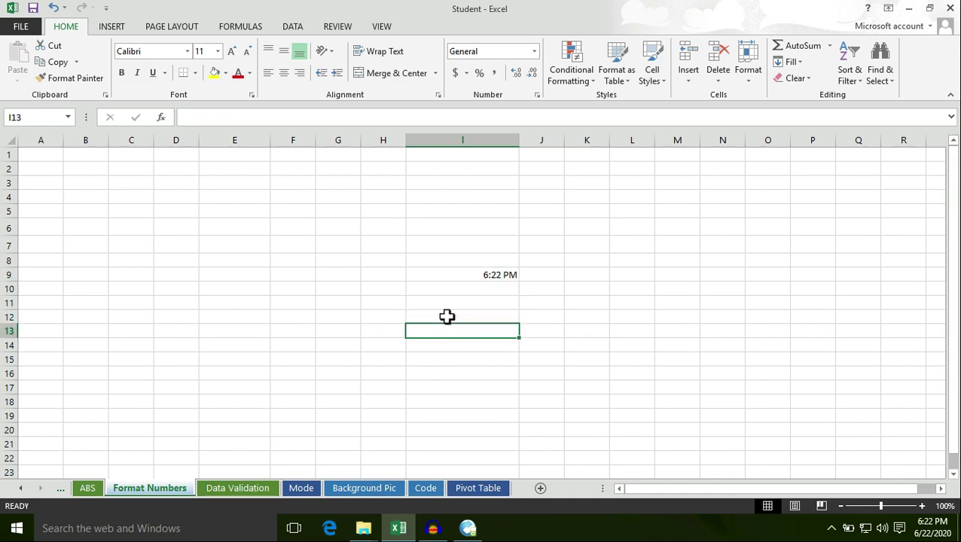
Step: Change the number format of cell I9 to Time
{"action": "left_click", "coordinate": [487, 276]}
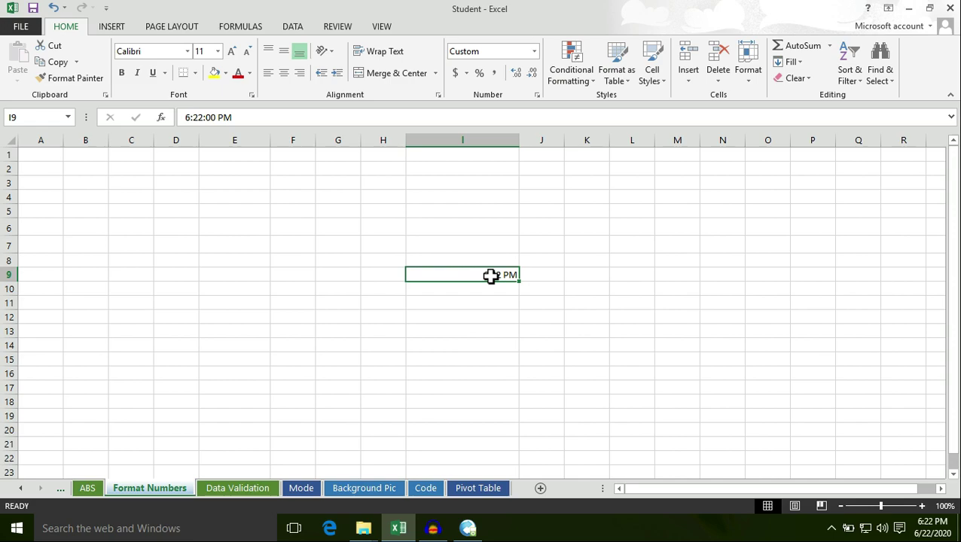
{"action": "left_click", "coordinate": [533, 51]}
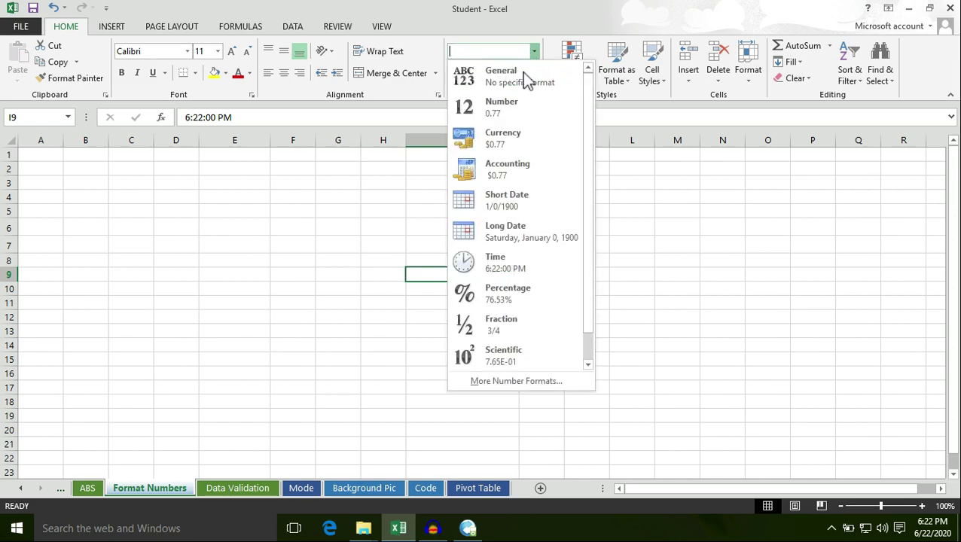
{"action": "left_click", "coordinate": [503, 268]}
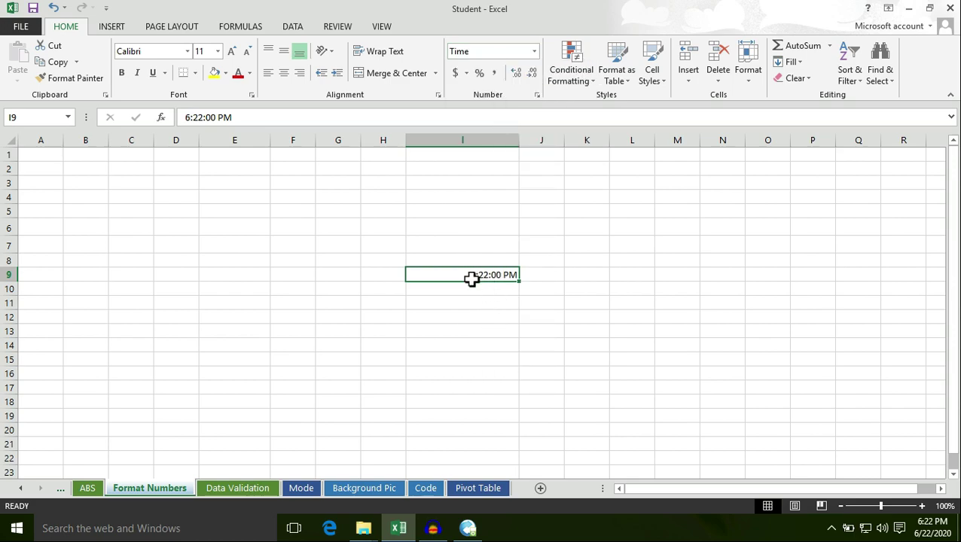
{"action": "left_click", "coordinate": [483, 289]}
{"action": "left_click", "coordinate": [479, 275]}
{"action": "left_click", "coordinate": [473, 339]}
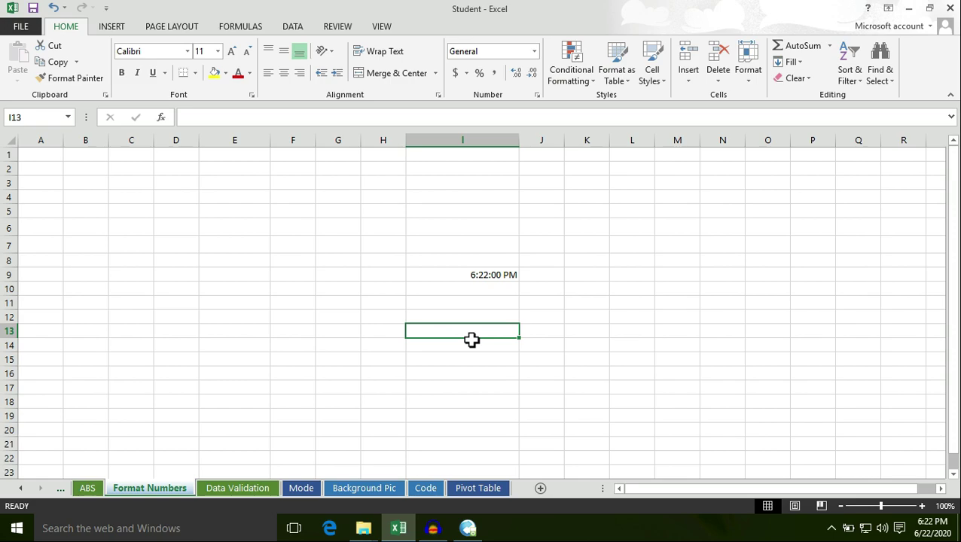
Step: Open the detailed number format settings for cell I9 and examine the available Time types
{"action": "left_click", "coordinate": [474, 277]}
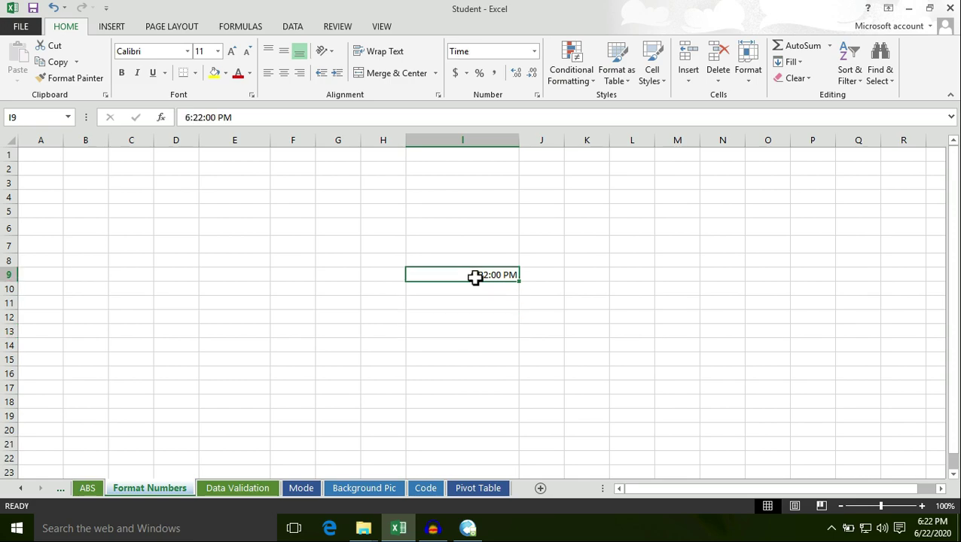
{"action": "left_click", "coordinate": [534, 51]}
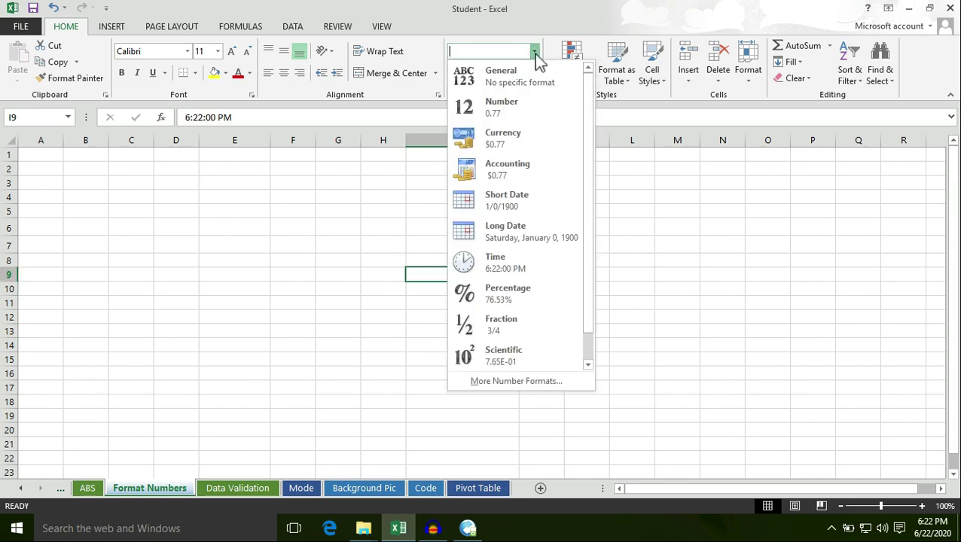
{"action": "left_click", "coordinate": [516, 381]}
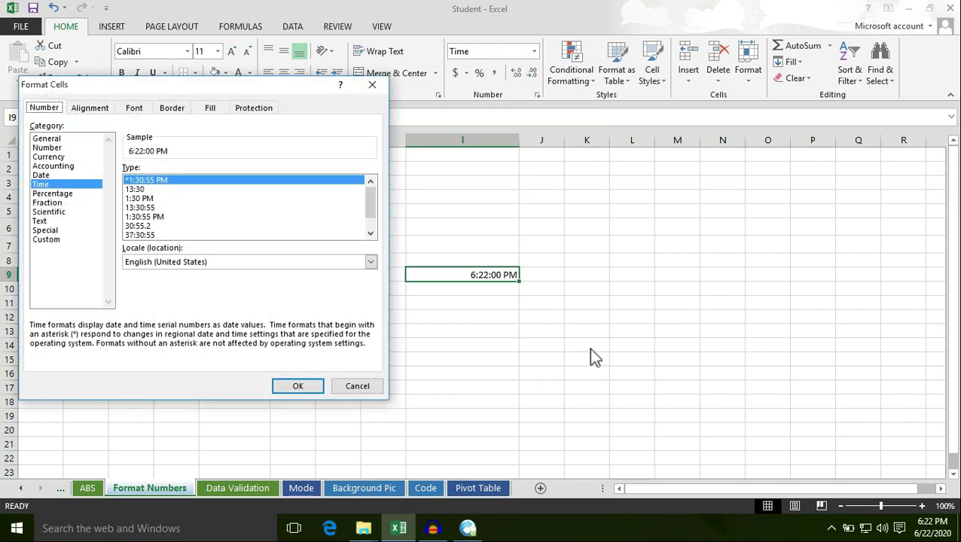
{"action": "left_click_drag", "start_coordinate": [316, 98], "coordinate": [735, 41]}
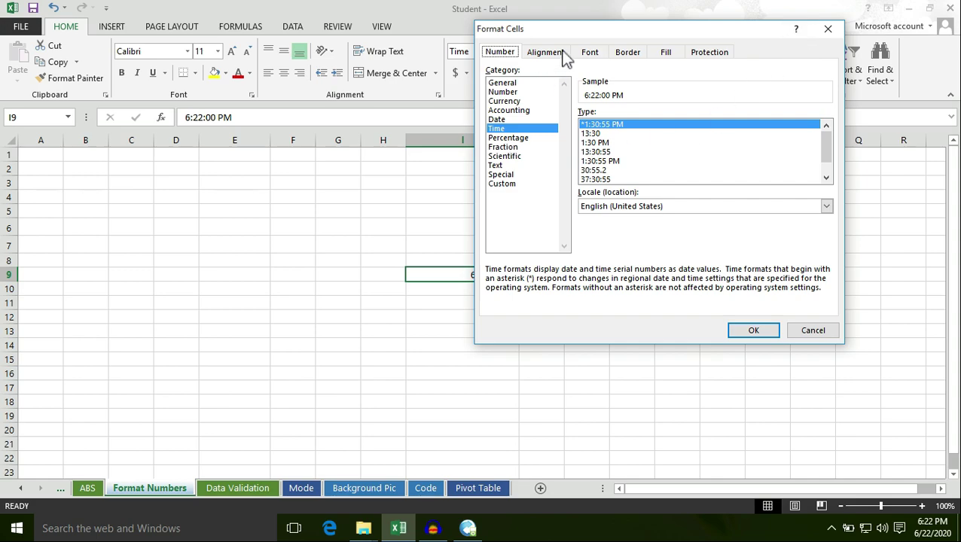
{"action": "left_click_drag", "start_coordinate": [632, 27], "coordinate": [377, 43]}
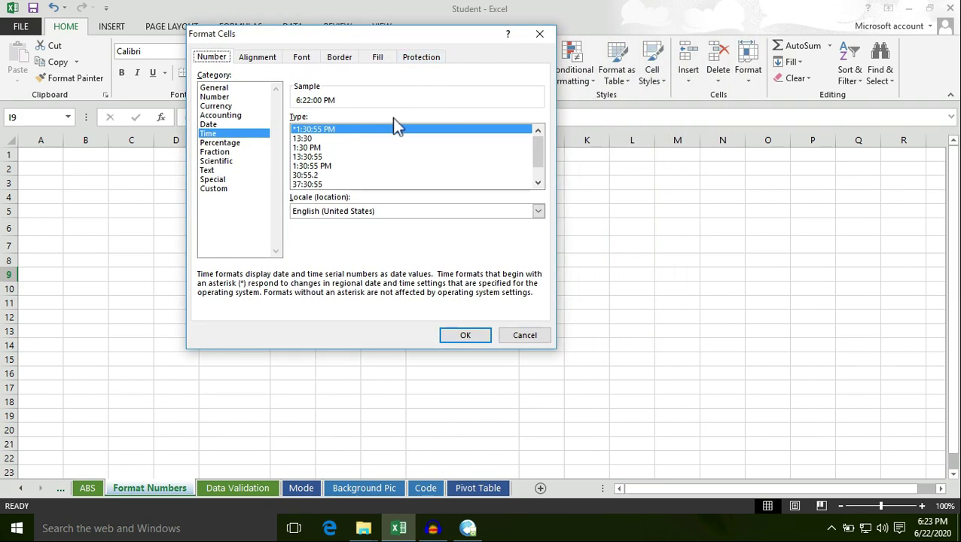
{"action": "left_click_drag", "start_coordinate": [539, 157], "coordinate": [540, 167]}
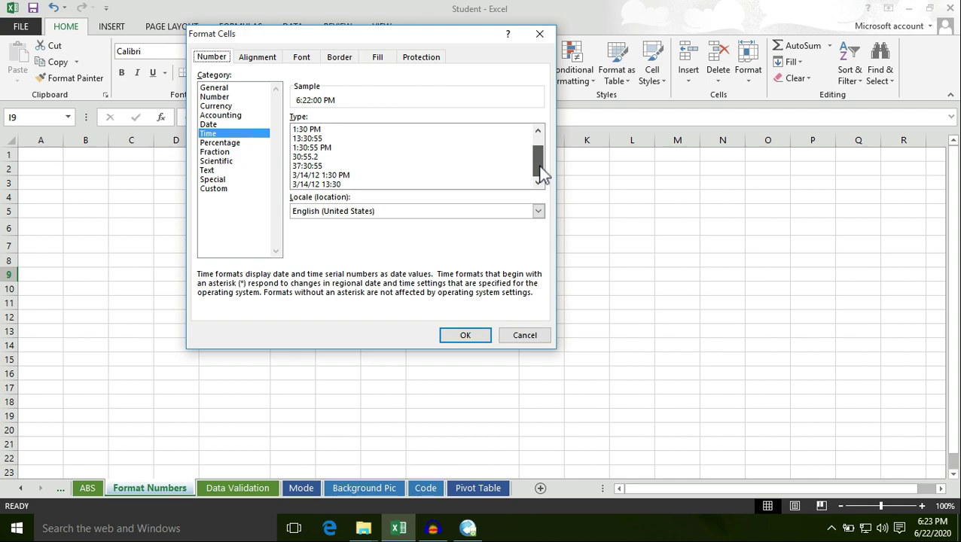
{"action": "left_click_drag", "start_coordinate": [542, 173], "coordinate": [543, 151]}
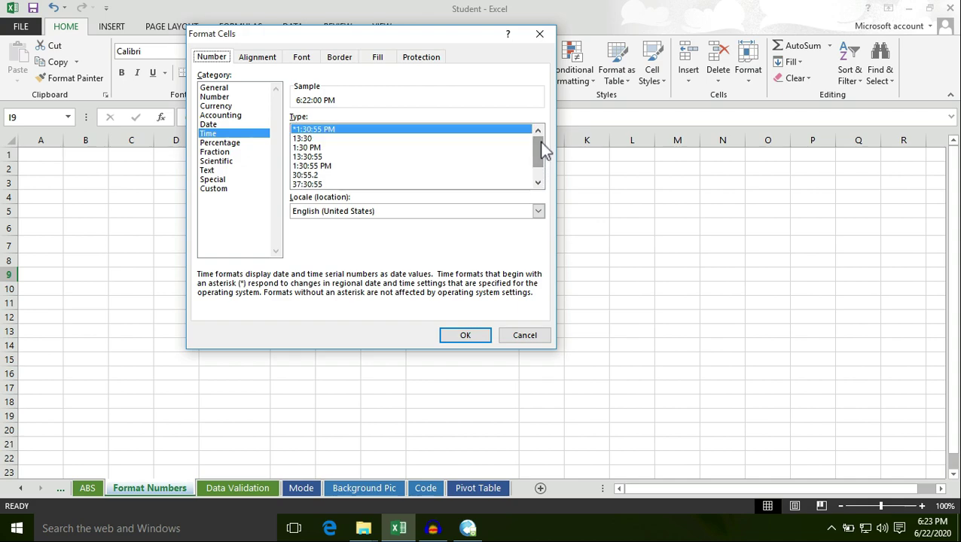
{"action": "left_click_drag", "start_coordinate": [452, 38], "coordinate": [481, 53]}
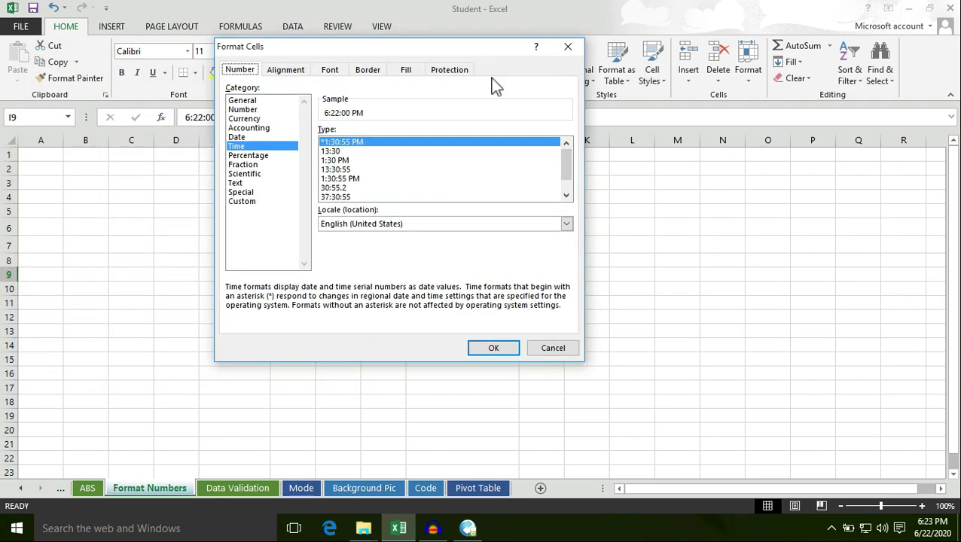
{"action": "left_click_drag", "start_coordinate": [569, 171], "coordinate": [570, 182]}
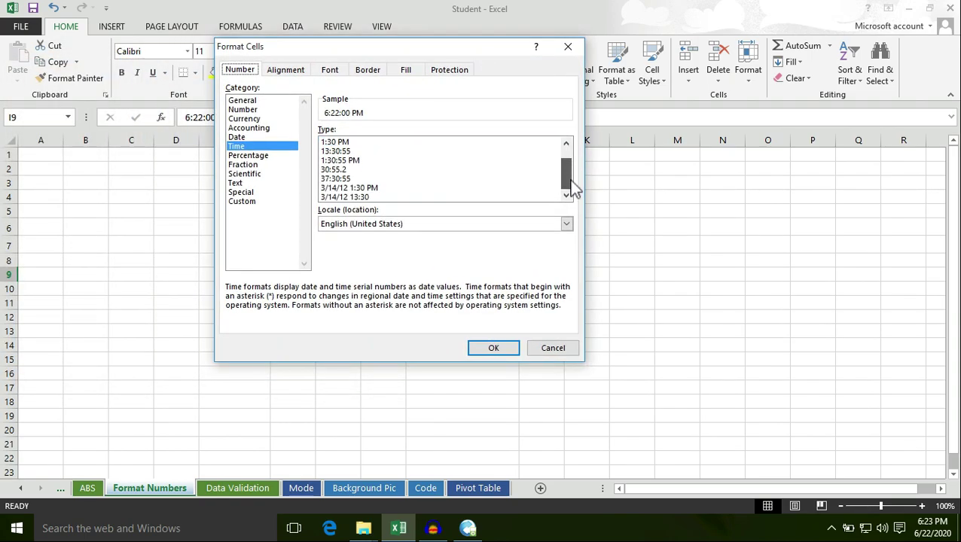
Step: Apply the "37:30:55" time type to cell I9
{"action": "left_click", "coordinate": [350, 161]}
{"action": "mouse_move", "coordinate": [410, 52]}
{"action": "left_mouse_down"}
{"action": "mouse_move", "coordinate": [227, 70]}
{"action": "mouse_move", "coordinate": [408, 63]}
{"action": "left_mouse_up"}
{"action": "scroll", "coordinate": [571, 188], "scroll_direction": "up", "scroll_amount": 1}
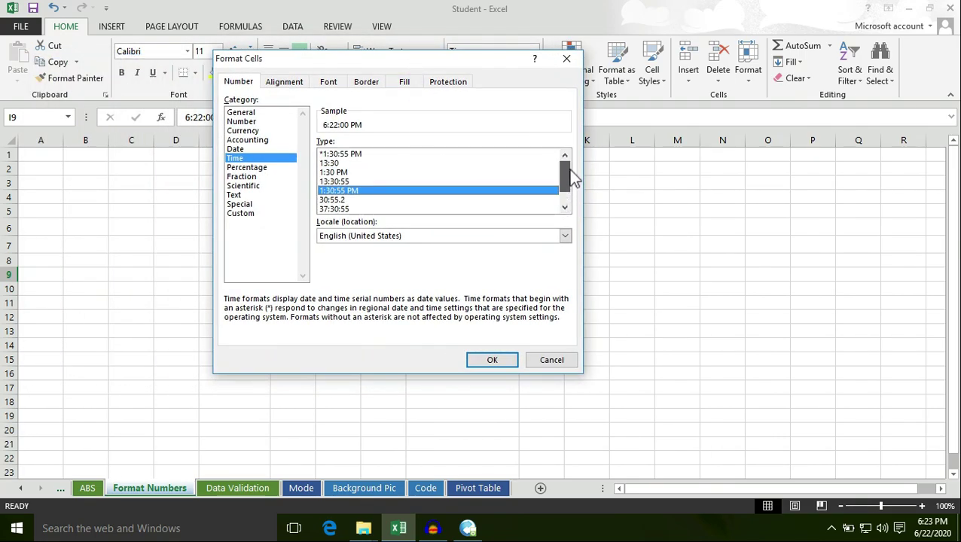
{"action": "left_click_drag", "start_coordinate": [566, 175], "coordinate": [566, 194]}
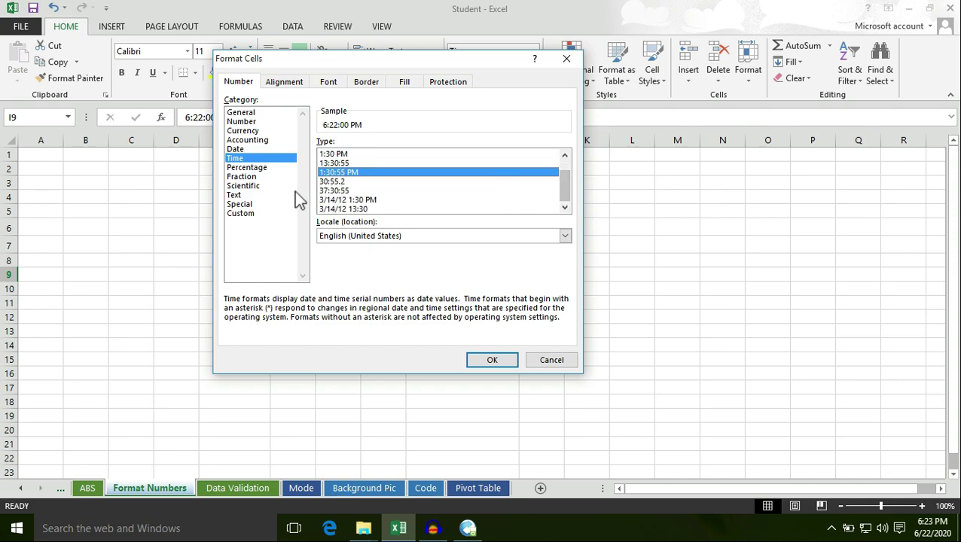
{"action": "left_click", "coordinate": [349, 191]}
{"action": "left_click", "coordinate": [497, 364]}
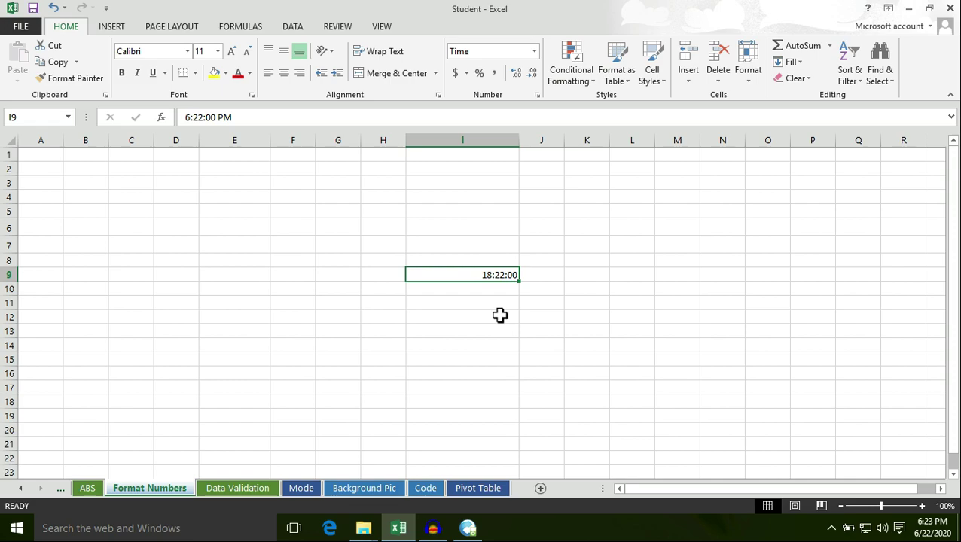
Step: Compare the 24-hour time displayed in cell I9 with its stored time in the formula bar
{"action": "left_click", "coordinate": [499, 316]}
{"action": "left_click", "coordinate": [491, 276]}
{"action": "left_click", "coordinate": [220, 119]}
{"action": "left_click_drag", "start_coordinate": [206, 118], "coordinate": [233, 118]}
{"action": "left_click", "coordinate": [293, 245]}
Step: Change the time type of cell I9 to "3/14/12 1:30 PM" in its cell format settings
{"action": "left_click", "coordinate": [470, 278]}
{"action": "right_click", "coordinate": [458, 276]}
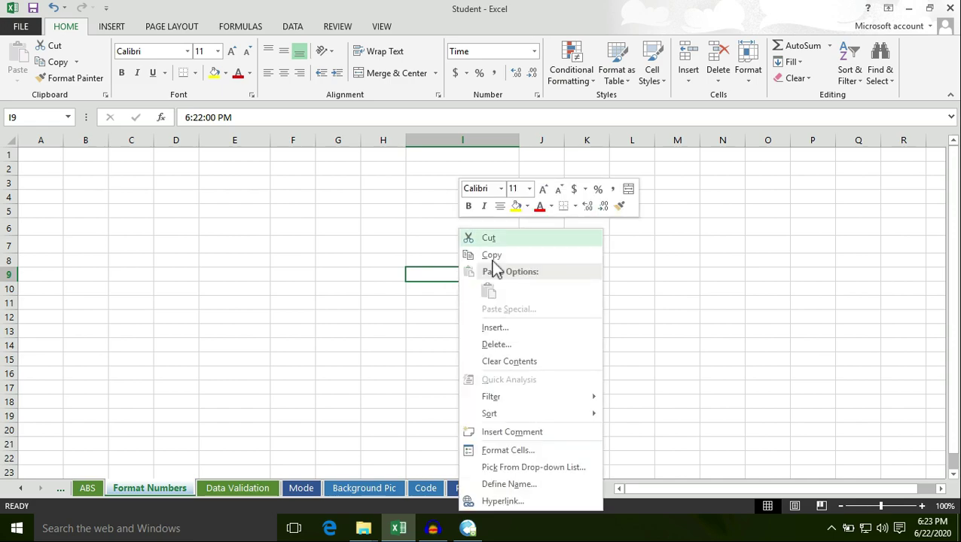
{"action": "left_click", "coordinate": [503, 452]}
{"action": "left_click_drag", "start_coordinate": [519, 202], "coordinate": [533, 129]}
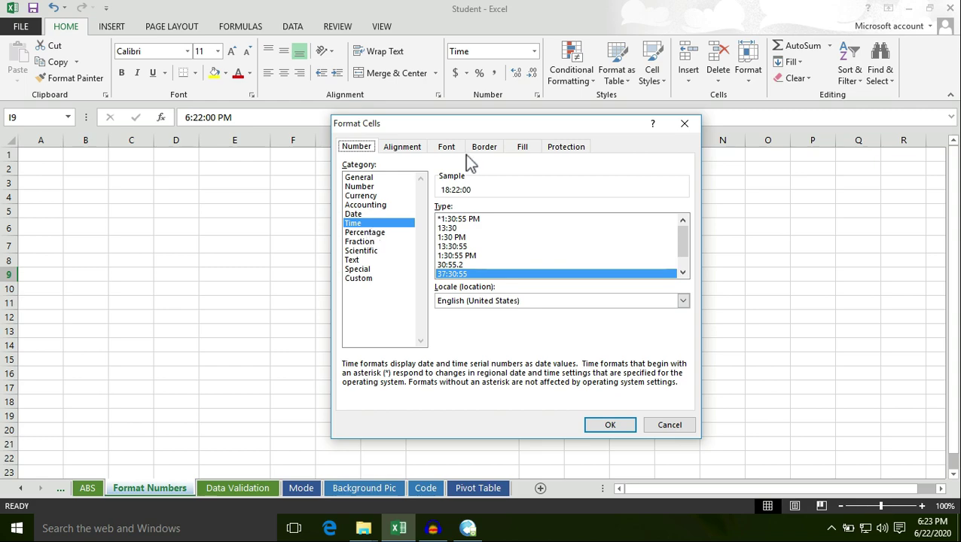
{"action": "left_click_drag", "start_coordinate": [498, 133], "coordinate": [445, 117]}
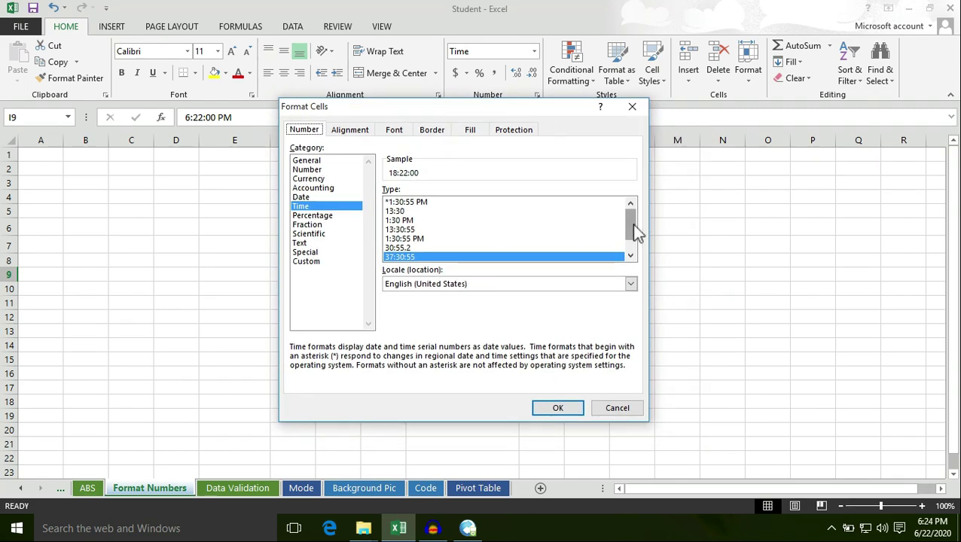
{"action": "left_click_drag", "start_coordinate": [631, 223], "coordinate": [632, 242]}
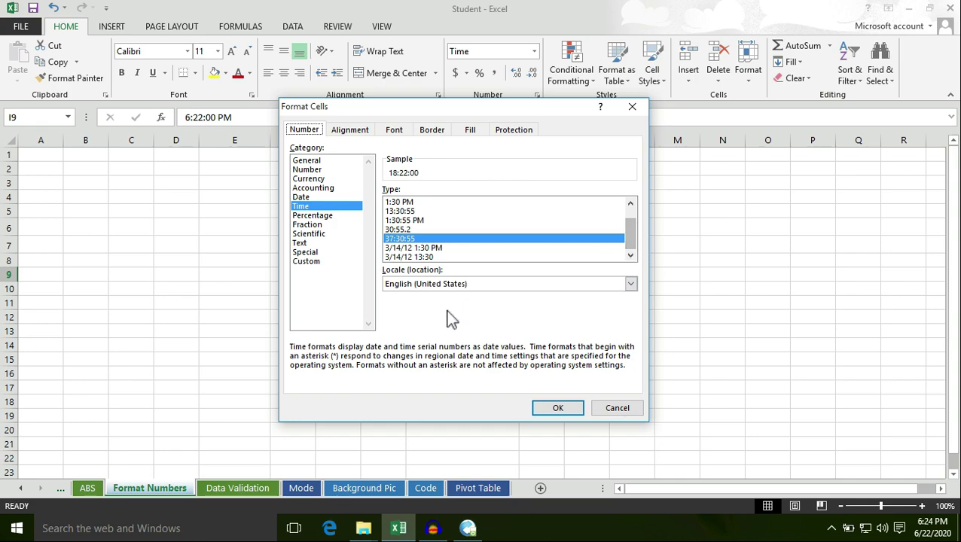
{"action": "left_click", "coordinate": [427, 249]}
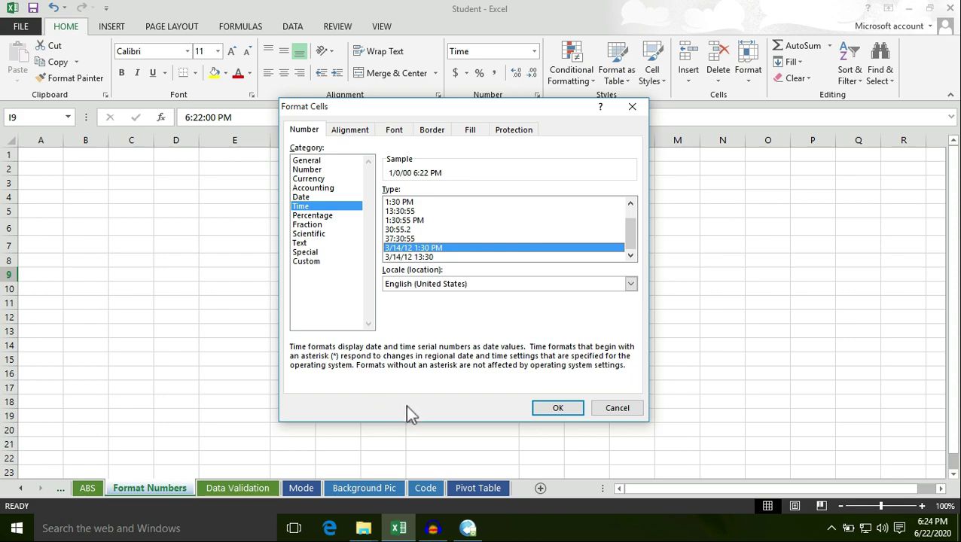
{"action": "left_click", "coordinate": [556, 411]}
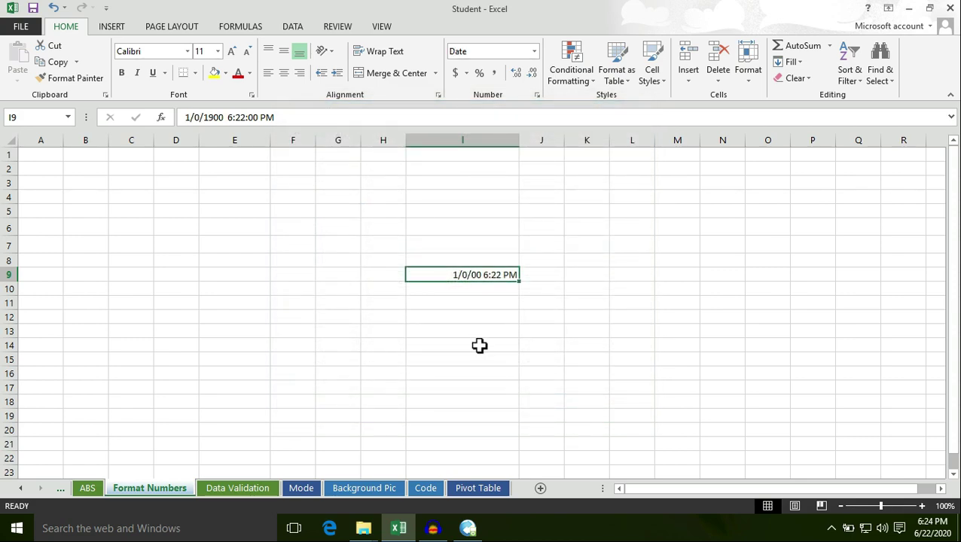
Step: Compare the date-and-time display of cell I9 with its stored value in the formula bar
{"action": "left_click_drag", "start_coordinate": [479, 304], "coordinate": [489, 319]}
{"action": "left_click", "coordinate": [477, 279]}
{"action": "left_click", "coordinate": [481, 329]}
{"action": "left_click", "coordinate": [470, 277]}
{"action": "left_click", "coordinate": [467, 301]}
Step: Open the cell format settings for cell I9 and choose the "1:30 PM" type in the Time category
{"action": "left_click", "coordinate": [474, 277]}
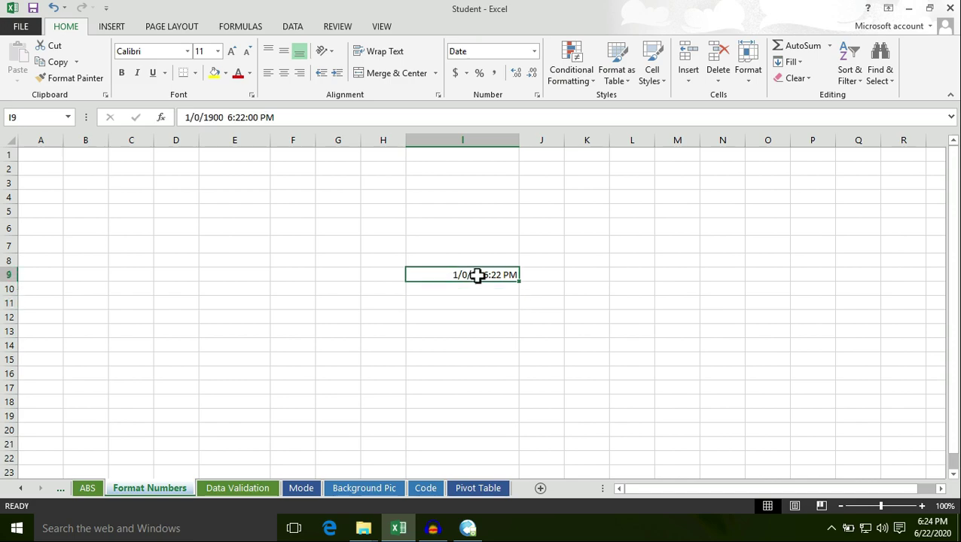
{"action": "left_click", "coordinate": [534, 51]}
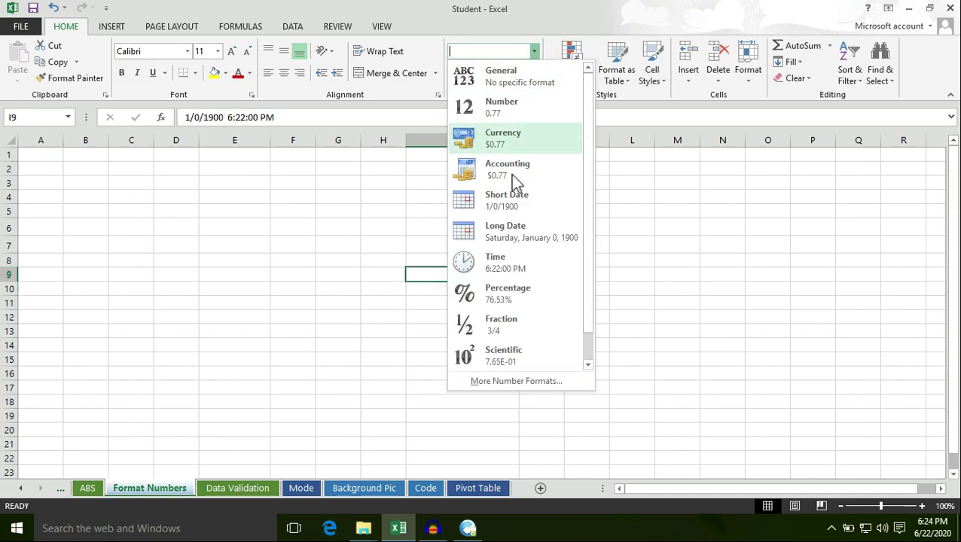
{"action": "left_click", "coordinate": [488, 382]}
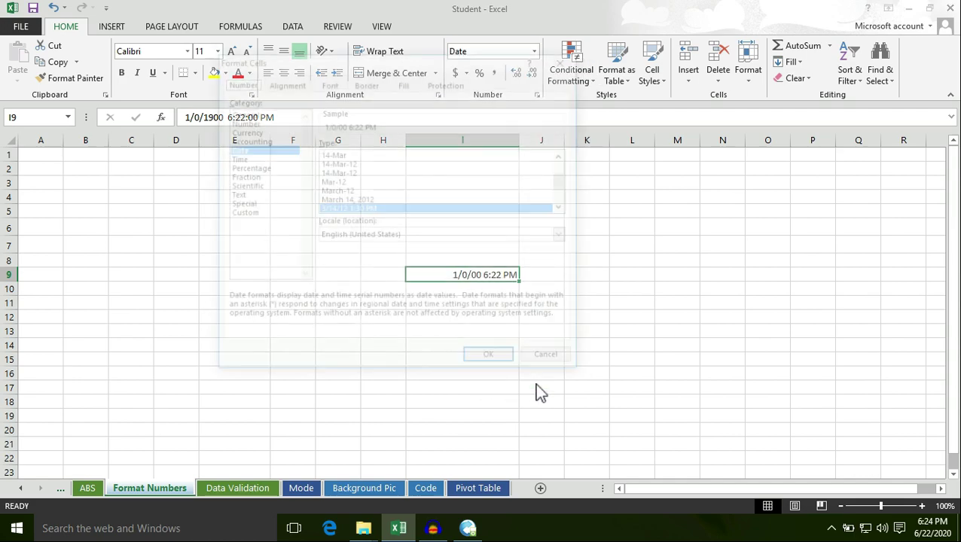
{"action": "left_click", "coordinate": [235, 158]}
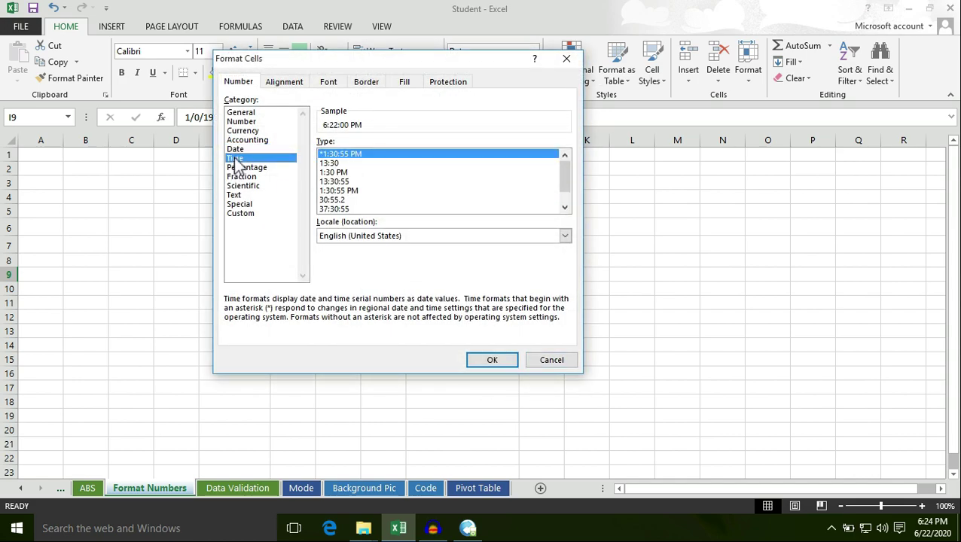
{"action": "mouse_move", "coordinate": [570, 177]}
{"action": "left_mouse_down"}
{"action": "mouse_move", "coordinate": [579, 194]}
{"action": "mouse_move", "coordinate": [574, 172]}
{"action": "left_mouse_up"}
{"action": "left_click", "coordinate": [346, 173]}
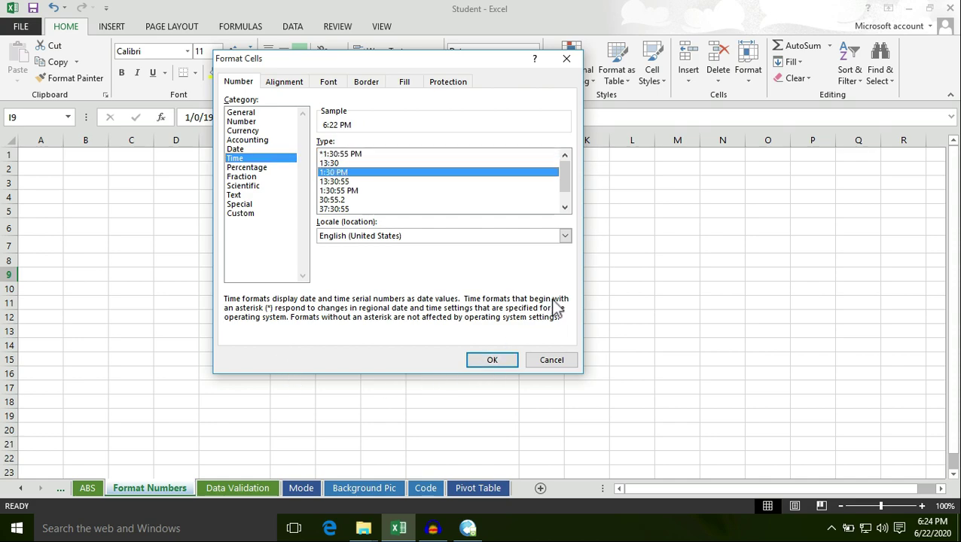
Step: Browse the available locales, select English (United States), and apply the "1:30 PM" time type to cell I9
{"action": "left_click", "coordinate": [566, 236]}
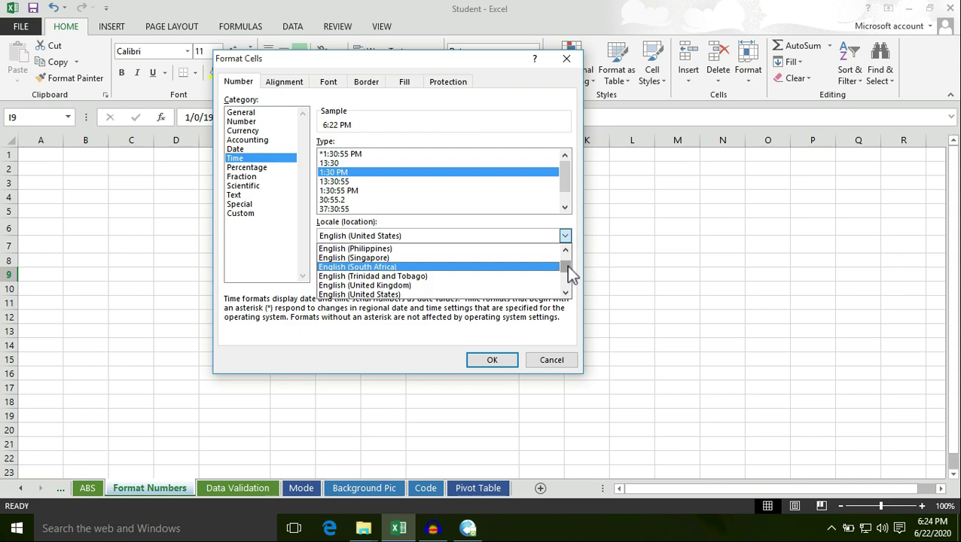
{"action": "left_click_drag", "start_coordinate": [569, 277], "coordinate": [571, 290]}
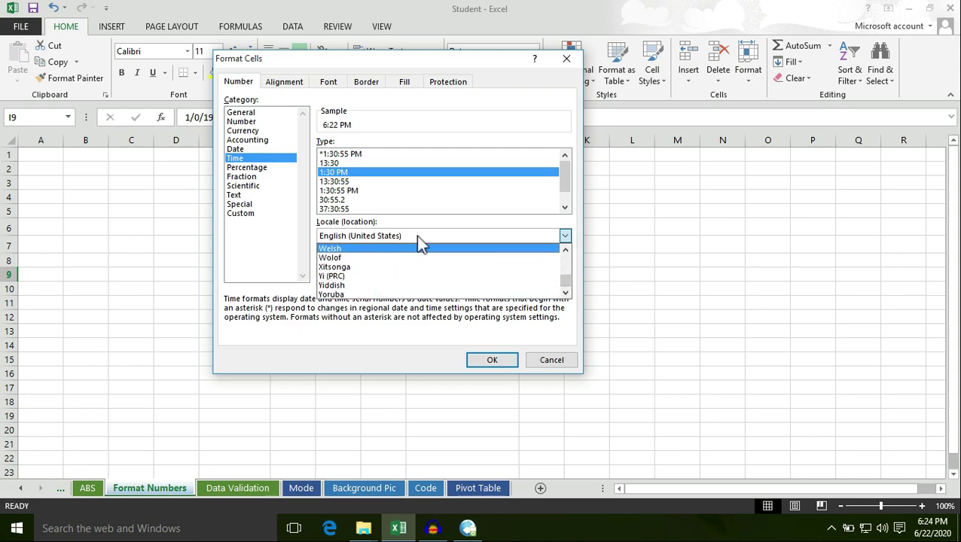
{"action": "left_click_drag", "start_coordinate": [569, 289], "coordinate": [567, 258]}
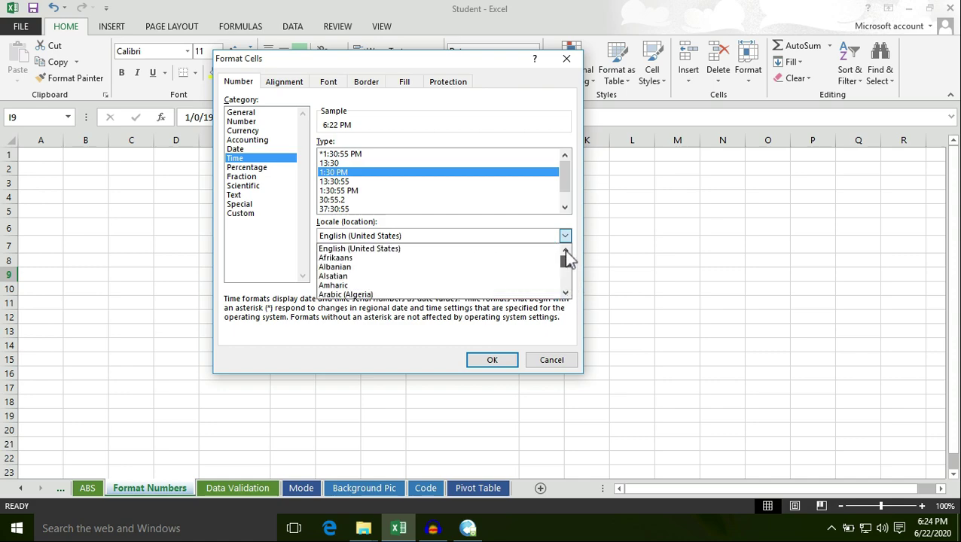
{"action": "left_click", "coordinate": [374, 249]}
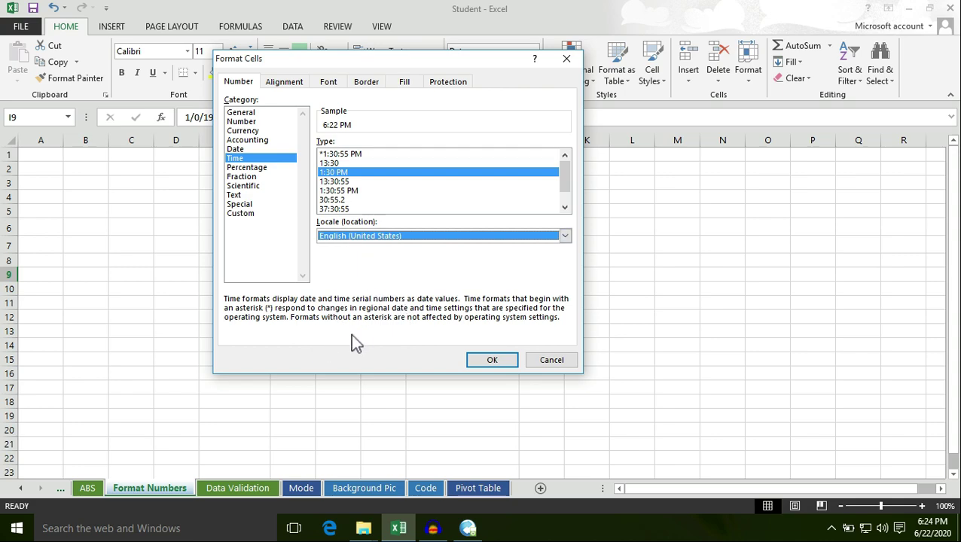
{"action": "left_click", "coordinate": [335, 172]}
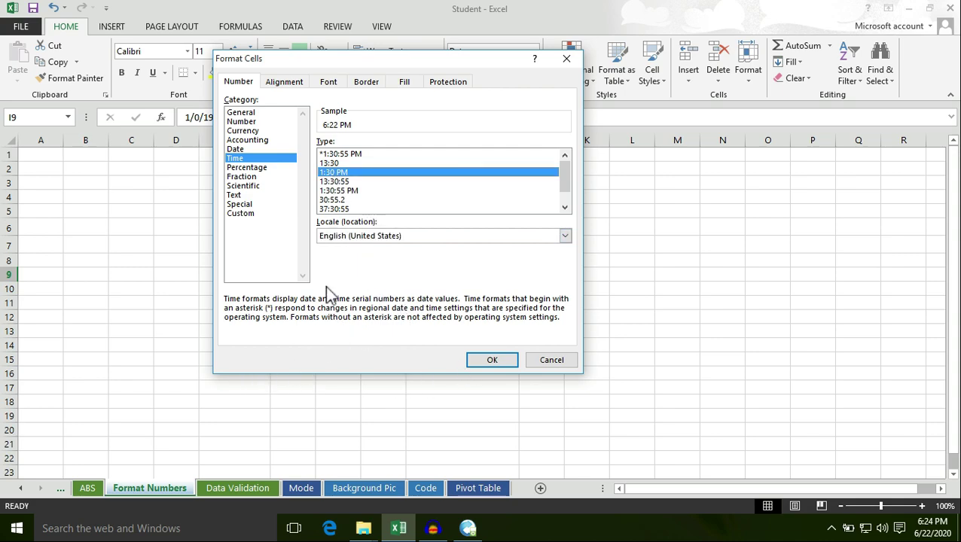
{"action": "left_click", "coordinate": [491, 361]}
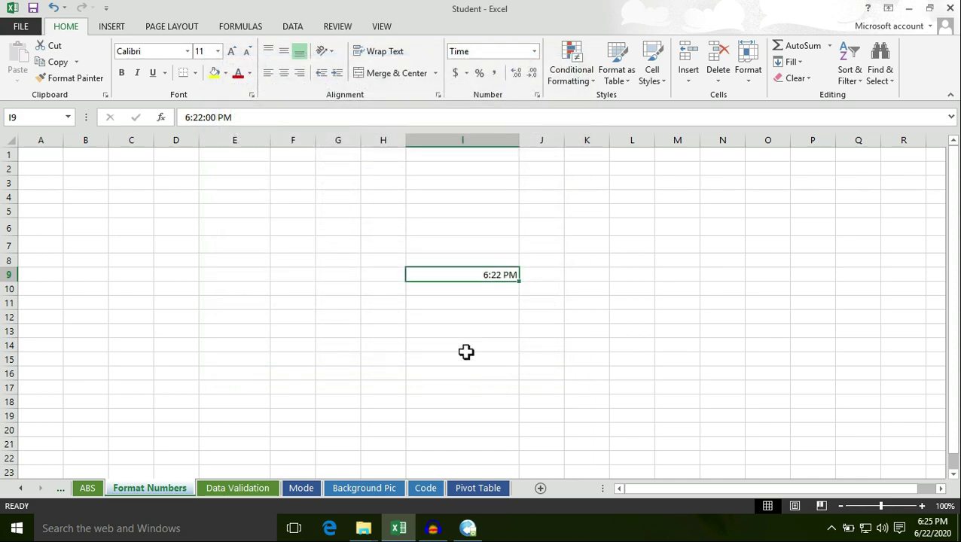
Step: Return cell I9 to the General number format
{"action": "left_click", "coordinate": [505, 329]}
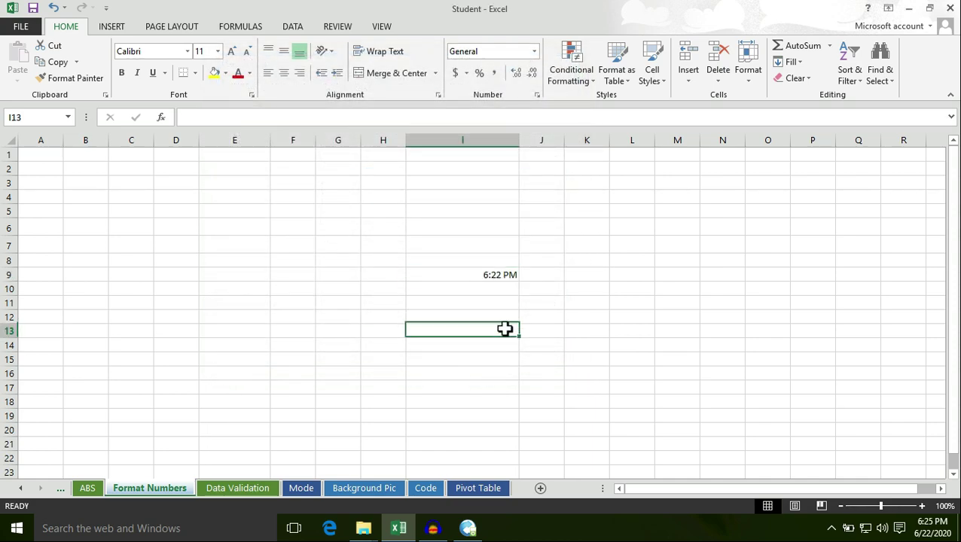
{"action": "left_click", "coordinate": [500, 280]}
{"action": "left_click", "coordinate": [490, 301]}
{"action": "left_click", "coordinate": [491, 282]}
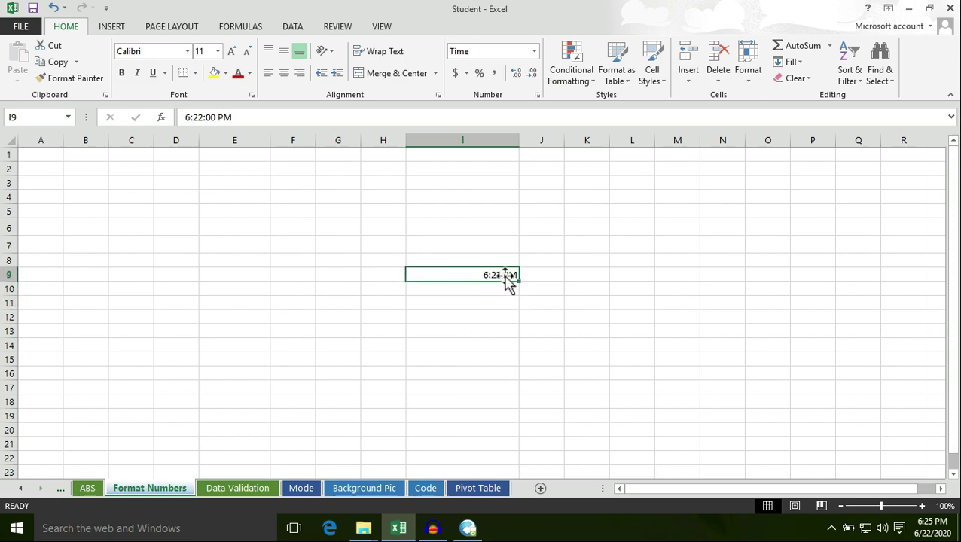
{"action": "left_click", "coordinate": [534, 51]}
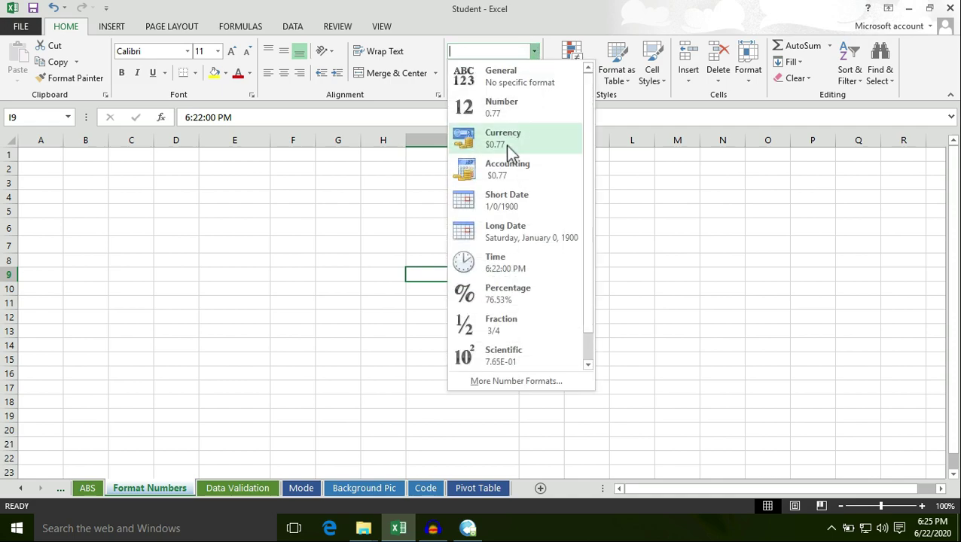
{"action": "left_click", "coordinate": [536, 81]}
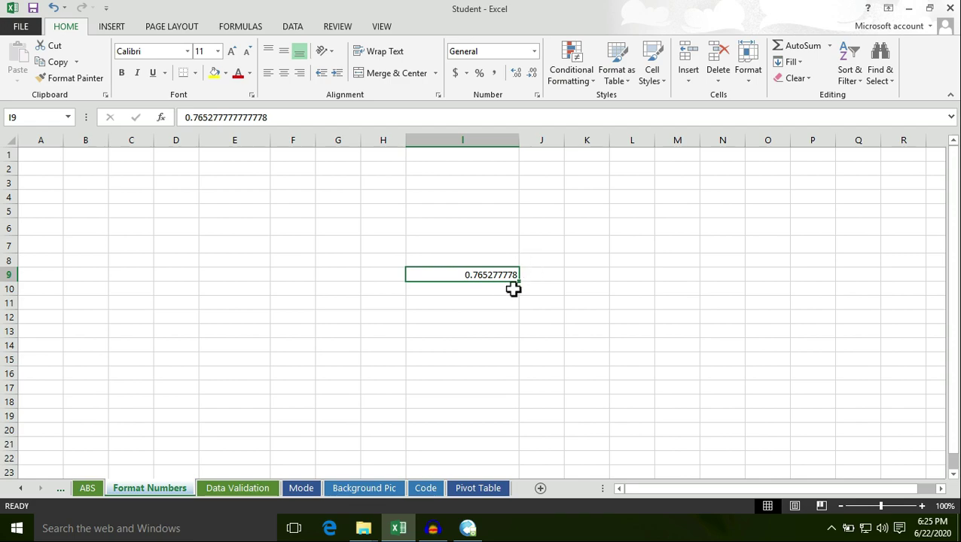
Step: Clear the contents of cell I9 and select the empty cell K12
{"action": "right_click", "coordinate": [493, 274]}
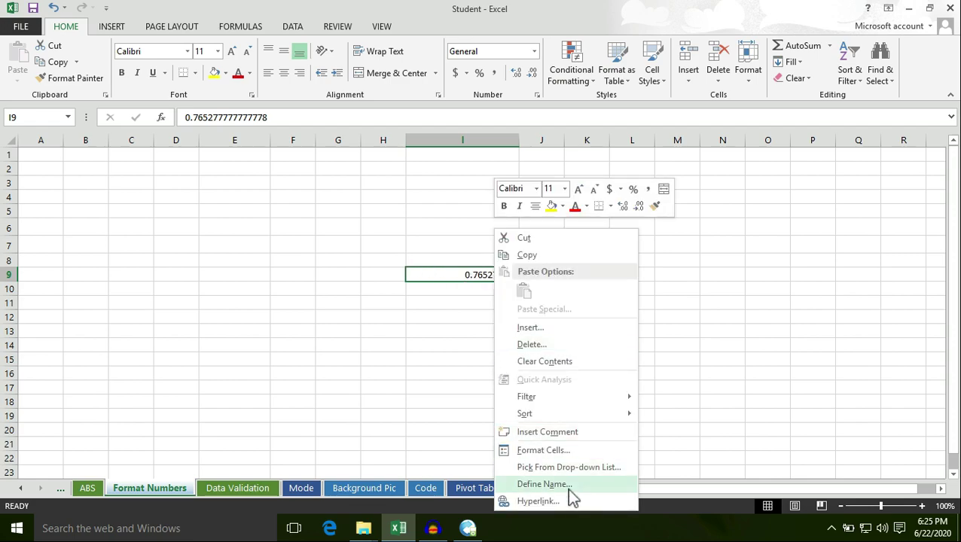
{"action": "left_click", "coordinate": [544, 361]}
{"action": "left_click", "coordinate": [494, 317]}
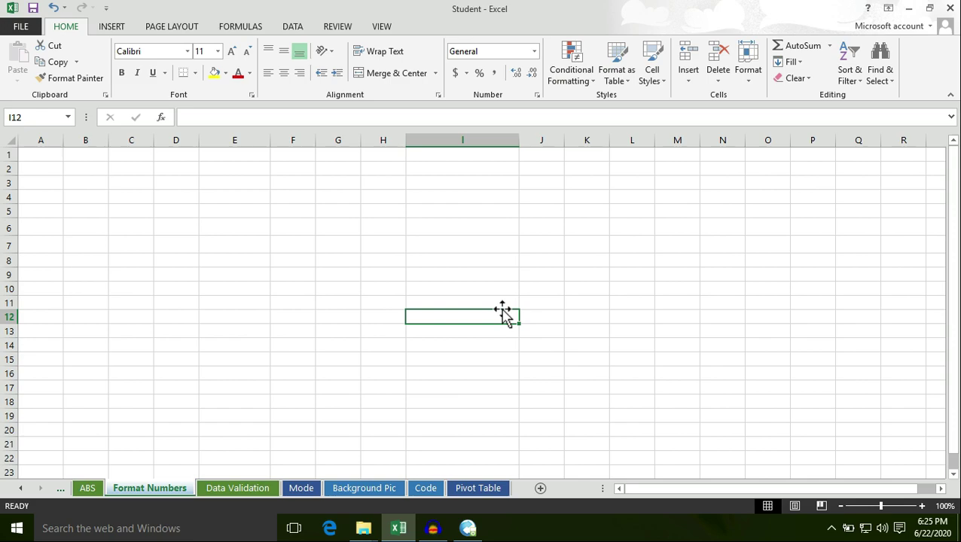
{"action": "left_click", "coordinate": [572, 315]}
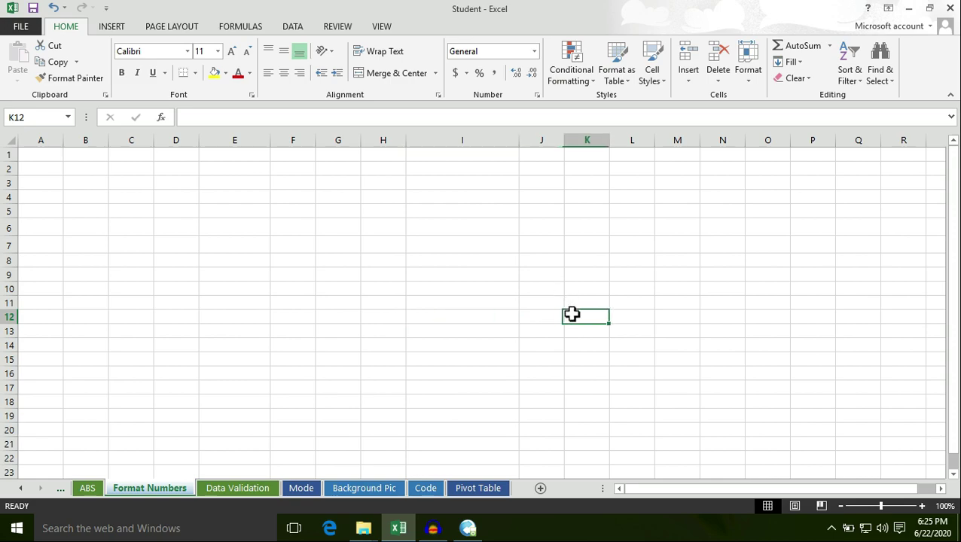